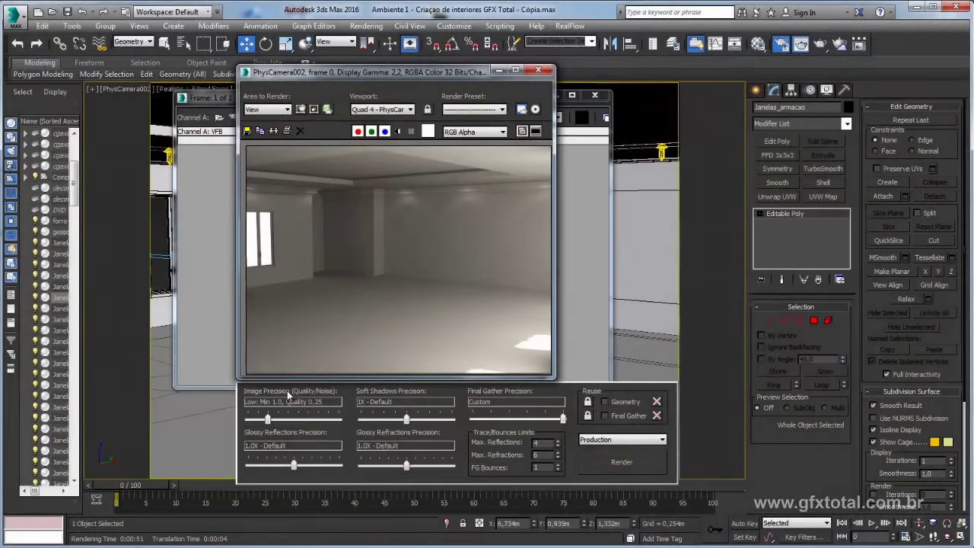
# Close the rendered frame window while keeping the RAM Player open.
pyautogui.moveTo(267, 418)
pyautogui.mouseDown()
pyautogui.moveTo(289, 419)
pyautogui.moveTo(273, 428)
pyautogui.mouseUp()
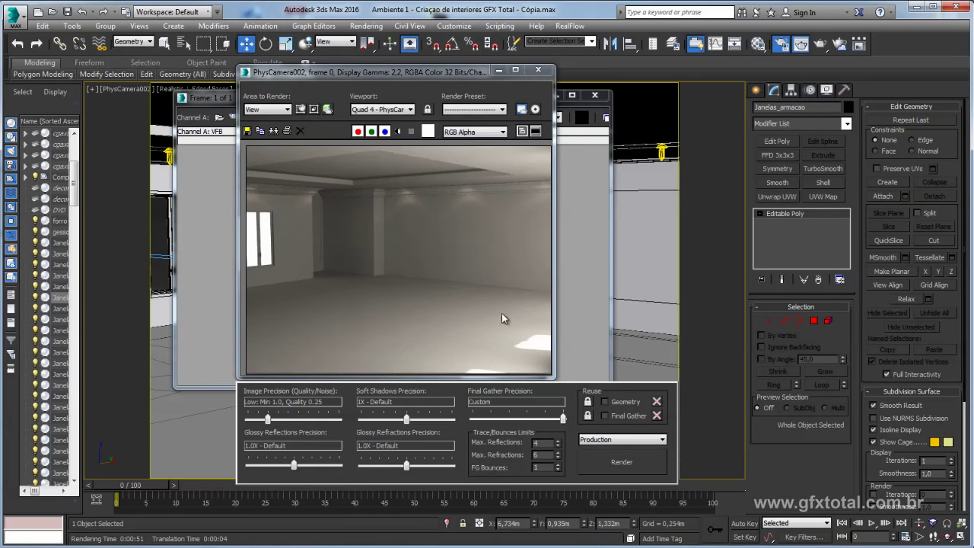
pyautogui.click(536, 71)
pyautogui.click(594, 95)
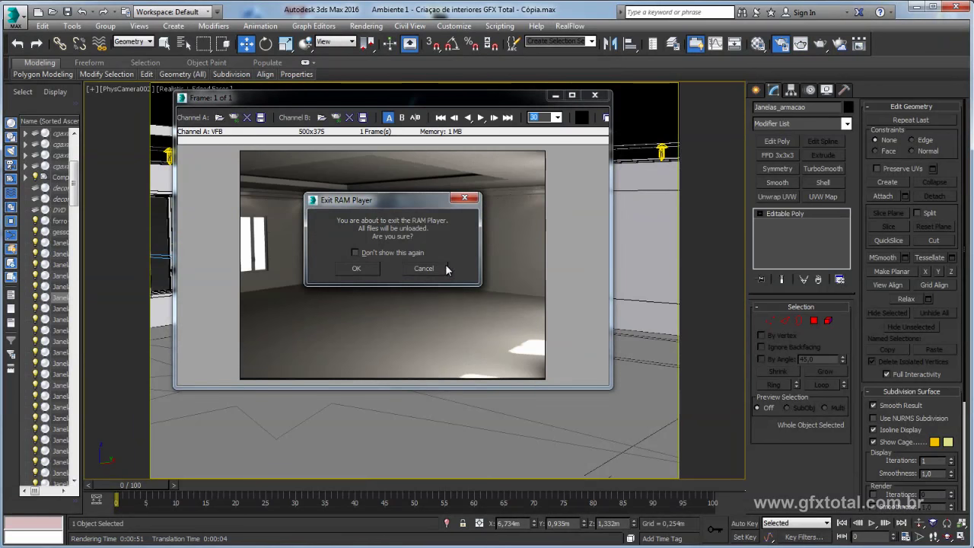
pyautogui.click(464, 198)
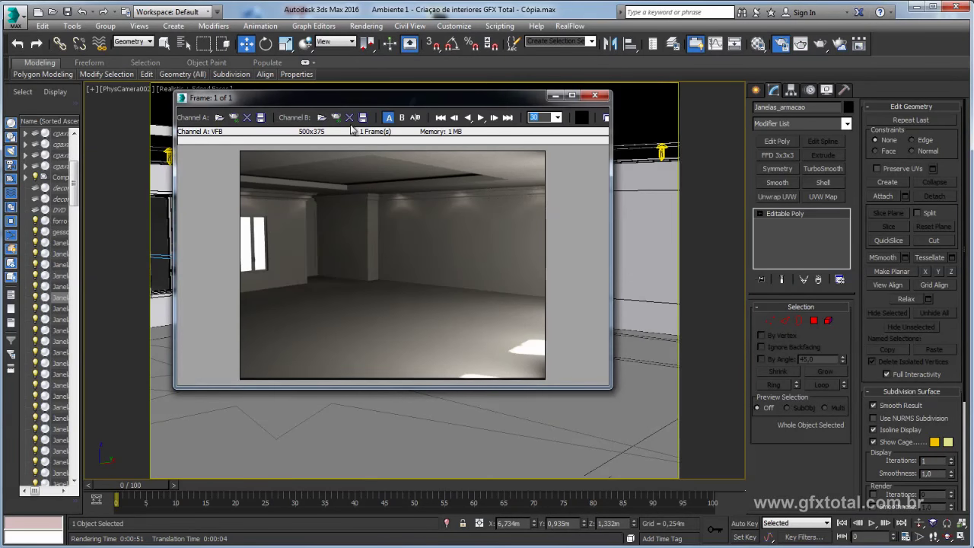
# Load the latest render into RAM Player channel B, compare it via the A/B divider, then exit.
pyautogui.click(336, 117)
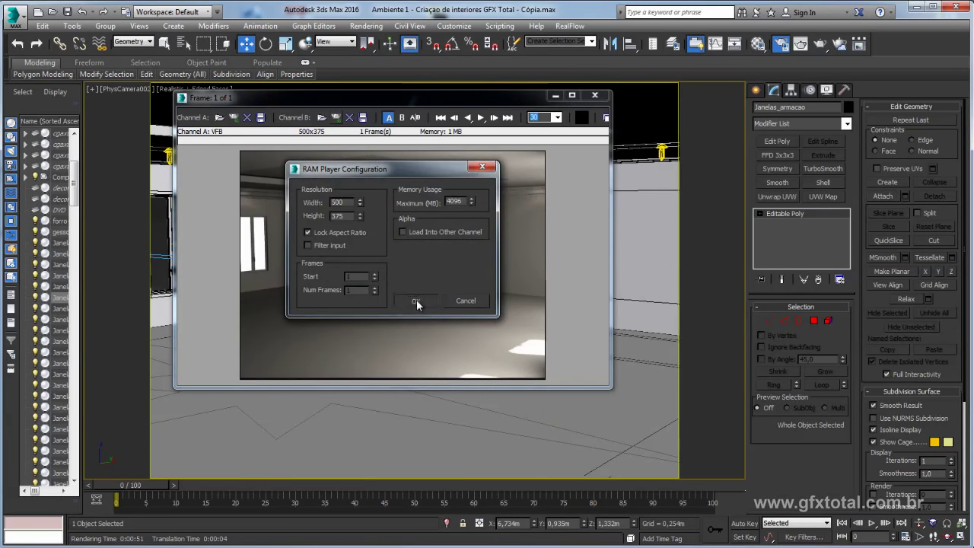
pyautogui.click(417, 303)
pyautogui.moveTo(383, 278)
pyautogui.mouseDown()
pyautogui.moveTo(558, 281)
pyautogui.moveTo(248, 281)
pyautogui.moveTo(563, 283)
pyautogui.moveTo(189, 289)
pyautogui.moveTo(461, 282)
pyautogui.moveTo(383, 270)
pyautogui.moveTo(555, 273)
pyautogui.mouseUp()
pyautogui.click(595, 96)
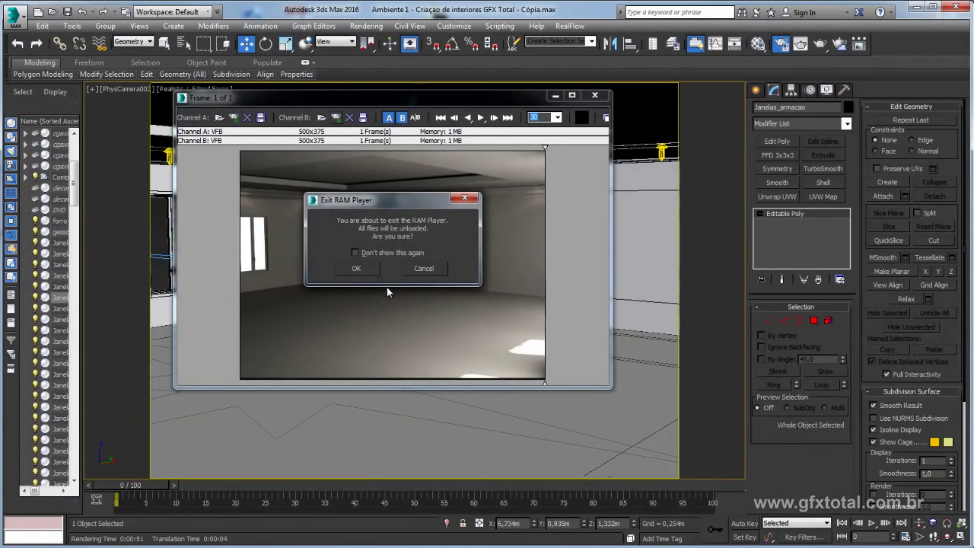
pyautogui.click(373, 271)
# In the perspective view, deselect the window frame and set the selection filter to All.
pyautogui.press('p')
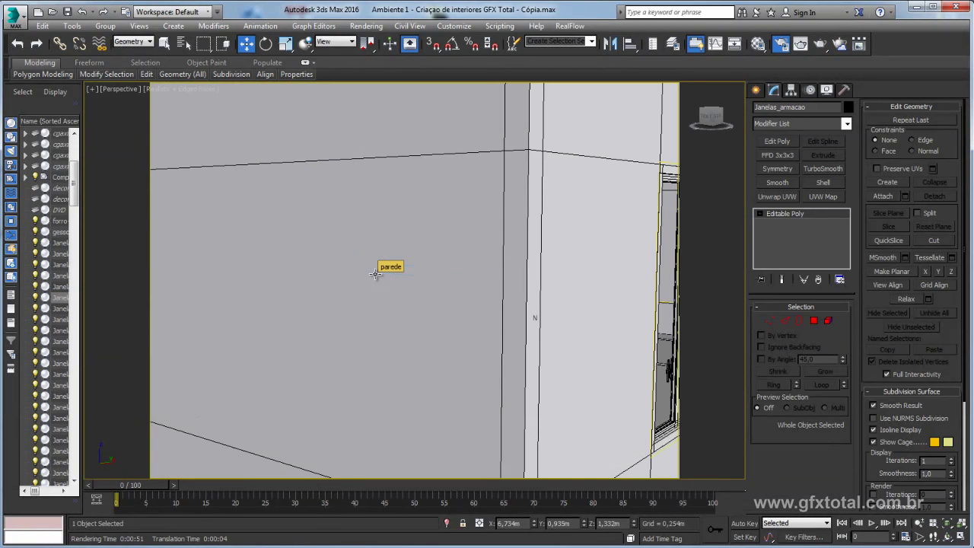
pyautogui.scroll(-5, 392, 270)
pyautogui.scroll(-5, 433, 206)
pyautogui.click(434, 205)
pyautogui.scroll(4, 440, 281)
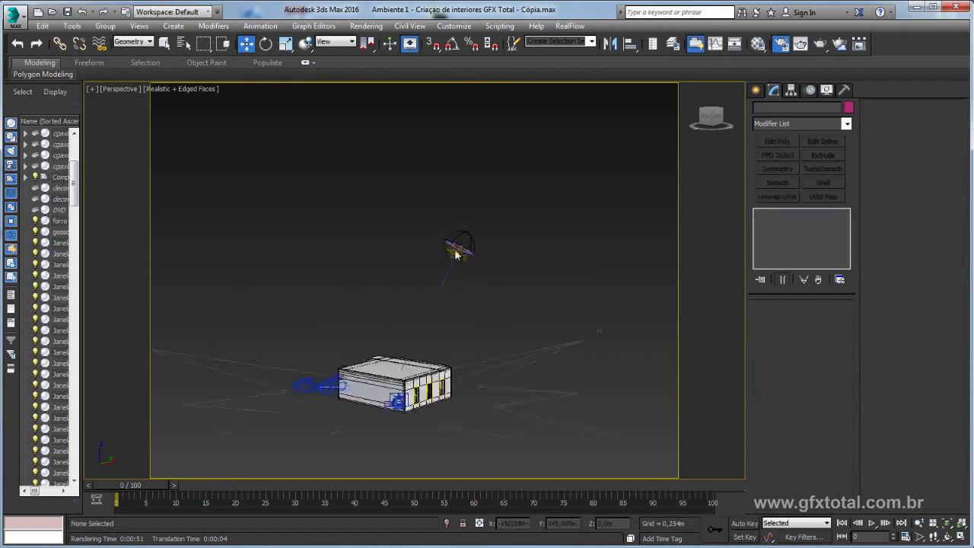
pyautogui.scroll(4, 441, 288)
pyautogui.click(128, 41)
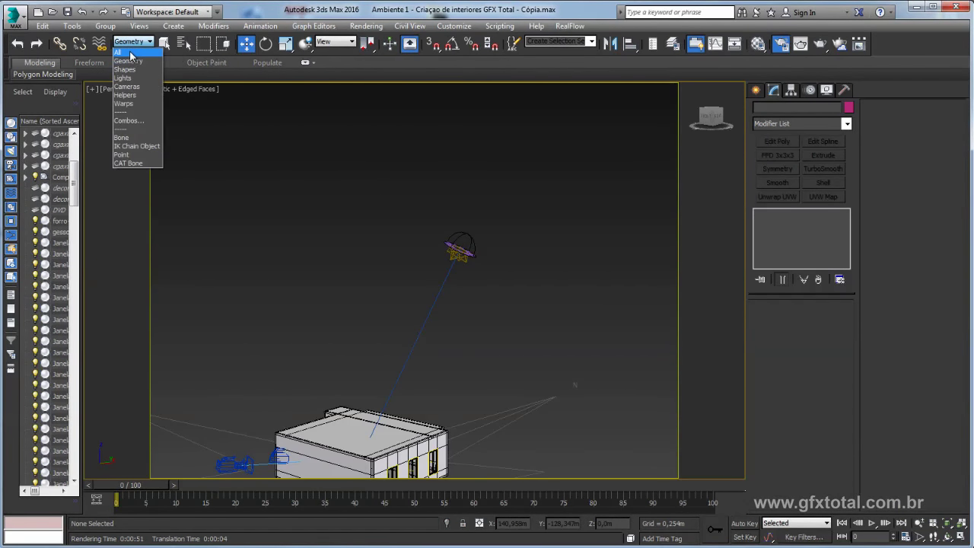
pyautogui.click(129, 51)
# Select Daylight001, tick Skylight Active, and pick PhysCamera002 from the camera list.
pyautogui.click(461, 249)
pyautogui.moveTo(575, 290)
pyautogui.mouseDown(button='middle')
pyautogui.moveTo(623, 232)
pyautogui.moveTo(663, 249)
pyautogui.mouseUp(button='middle')
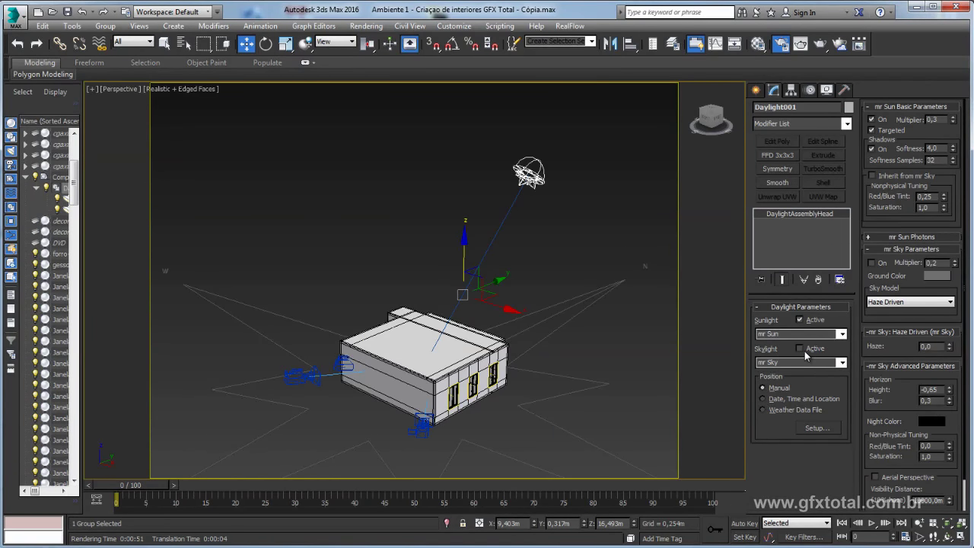
pyautogui.press('[')
pyautogui.press('[')
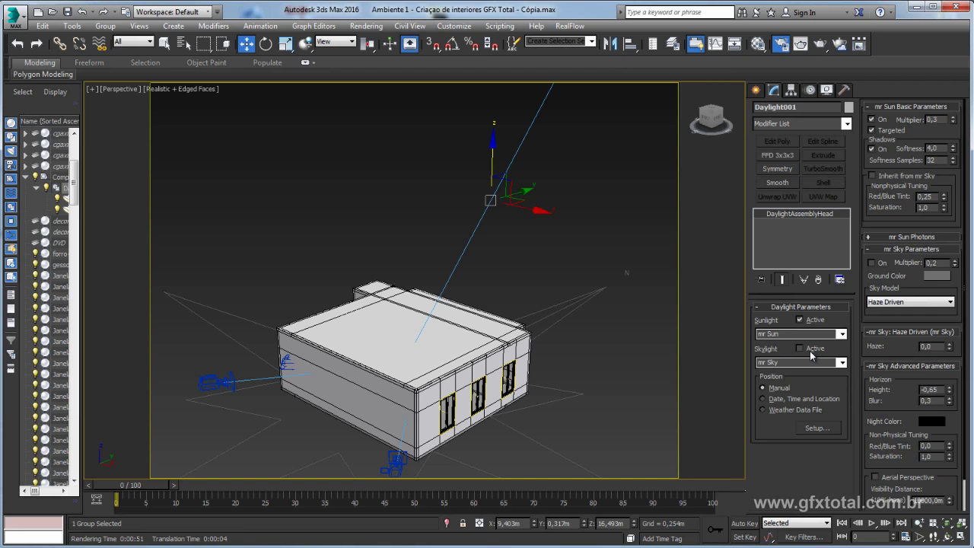
pyautogui.scroll(-4, 602, 321)
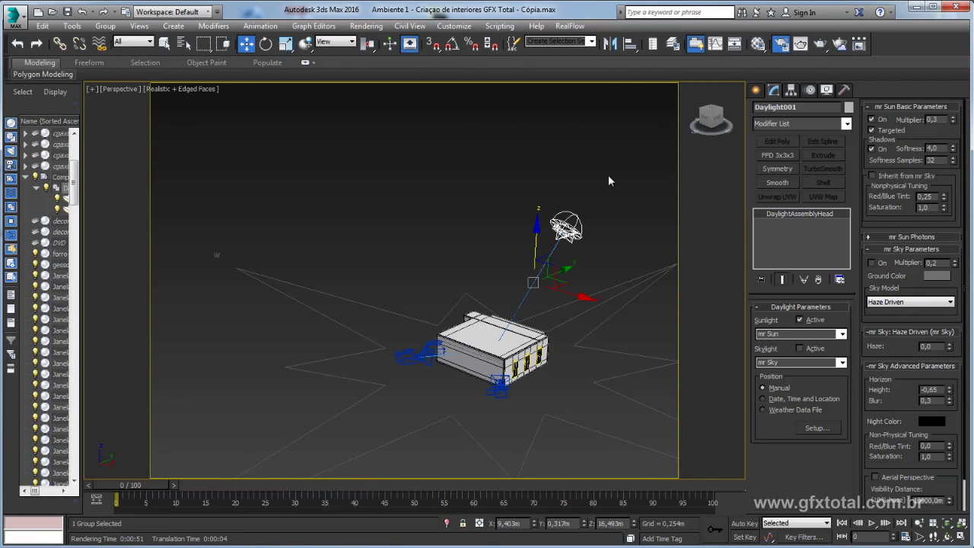
pyautogui.click(799, 348)
pyautogui.moveTo(566, 379); pyautogui.dragTo(569, 356, button='middle')
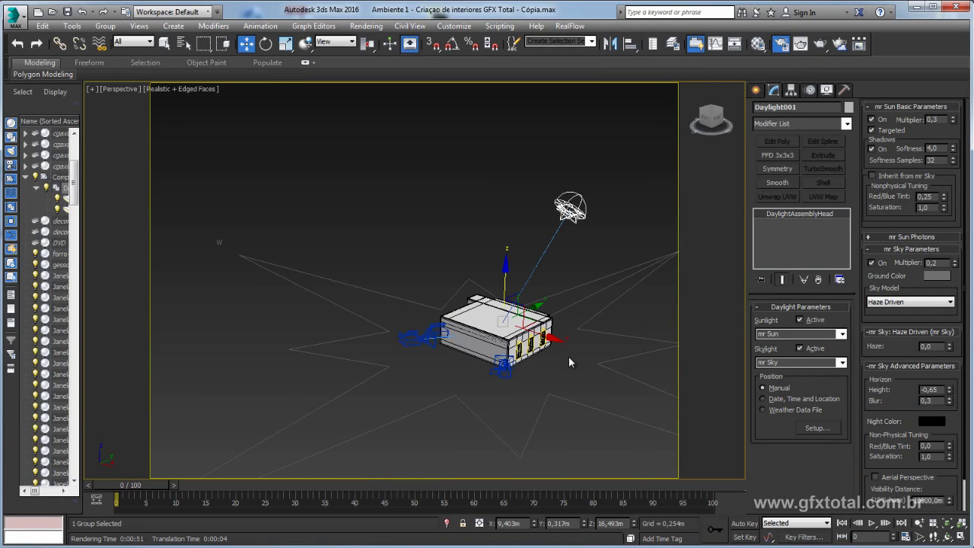
pyautogui.press('c')
pyautogui.click(467, 195)
# Render the PhysCamera002 view with mr Sun and mr Sky, zooming into the frame to inspect noise.
pyautogui.doubleClick(468, 193)
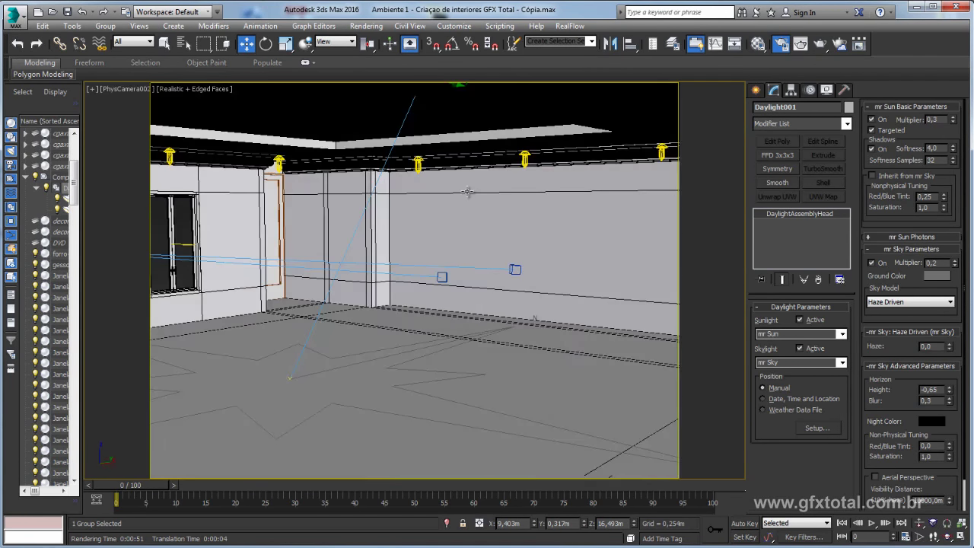
pyautogui.click(799, 44)
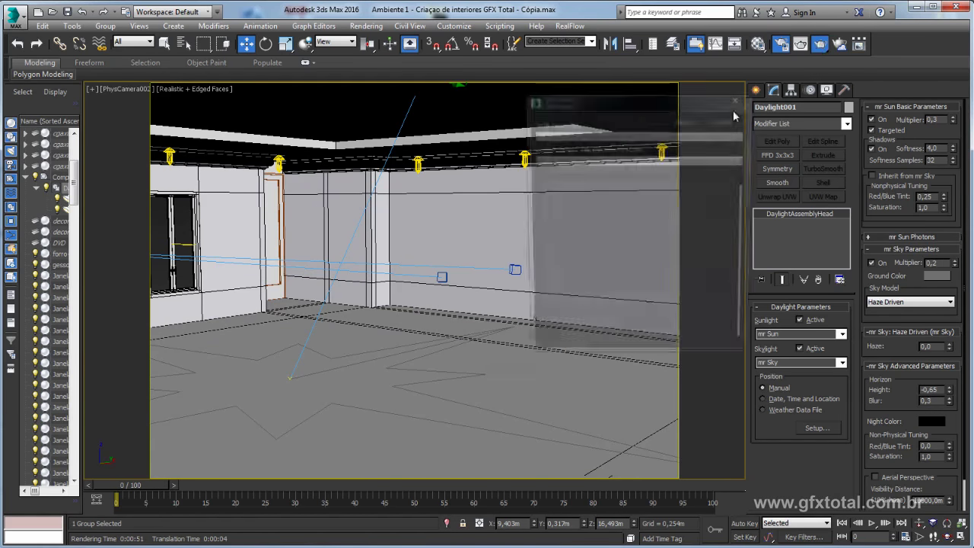
pyautogui.moveTo(366, 72); pyautogui.dragTo(289, 75)
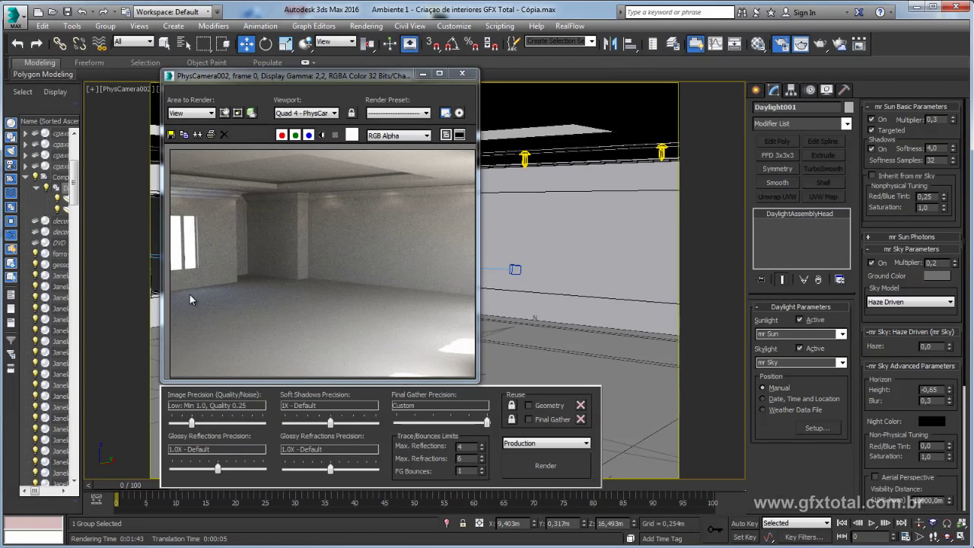
pyautogui.scroll(2, 190, 295)
pyautogui.scroll(2, 195, 297)
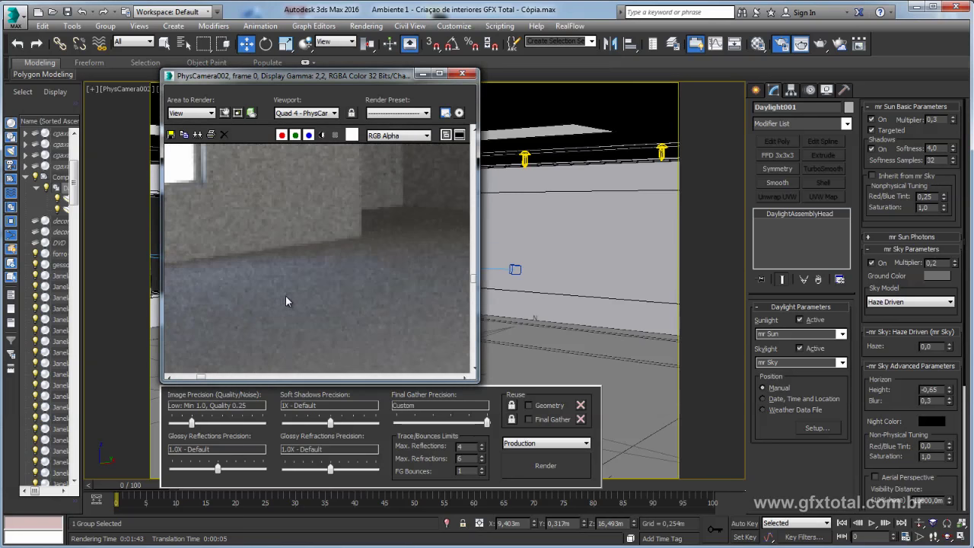
pyautogui.scroll(-4, 290, 290)
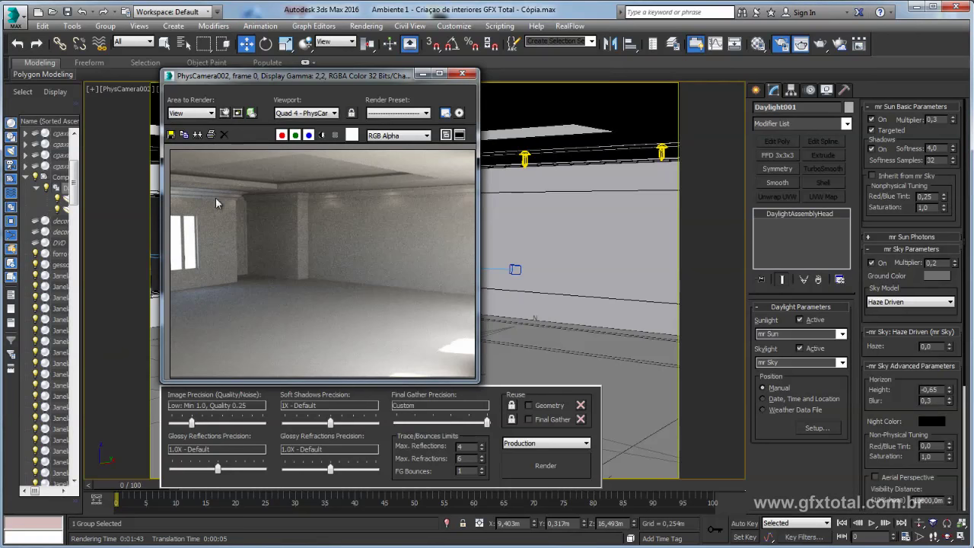
pyautogui.scroll(3, 327, 221)
pyautogui.scroll(2, 358, 220)
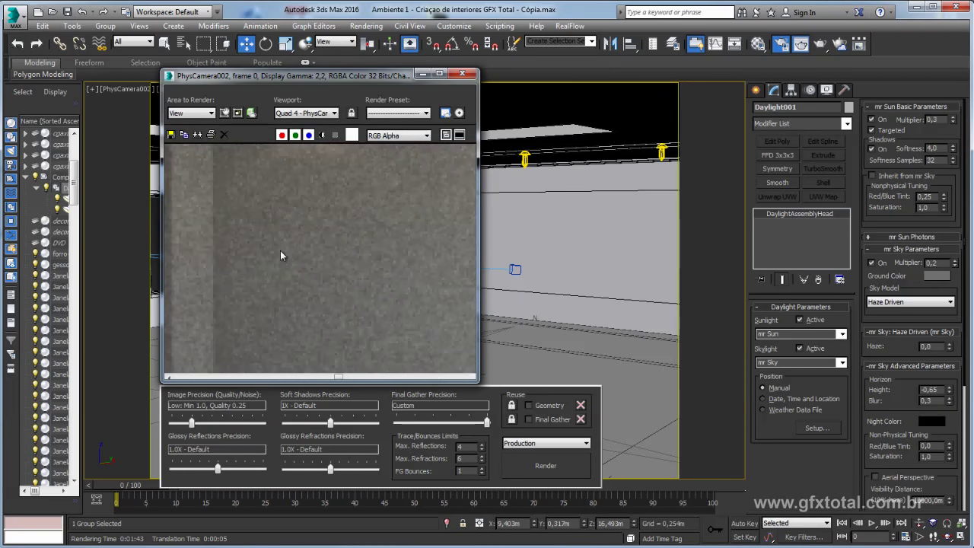
pyautogui.scroll(-1, 365, 291)
pyautogui.scroll(-2, 364, 241)
pyautogui.scroll(-2, 362, 242)
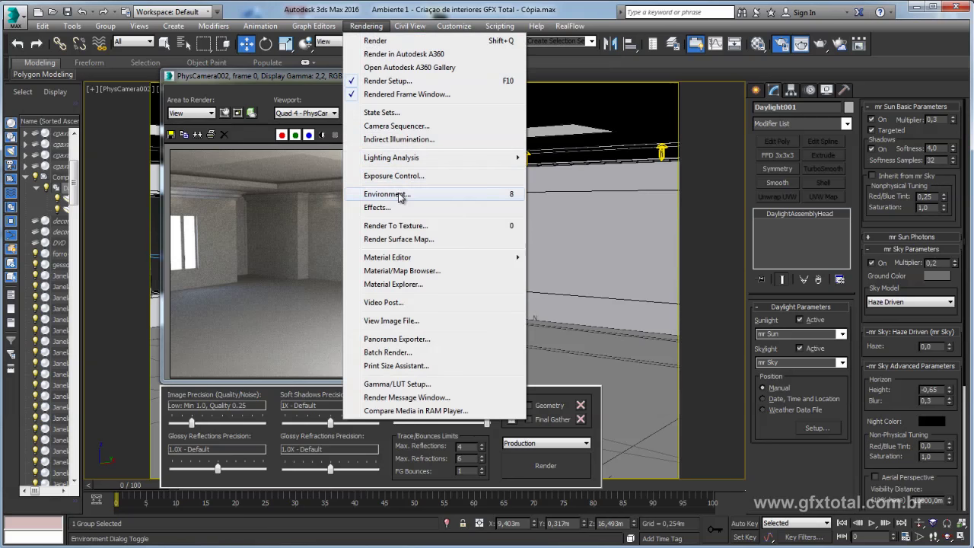
# Instance the mr Physical Sky environment map from Environment settings into a Material Editor slot.
pyautogui.click(408, 195)
pyautogui.moveTo(636, 46); pyautogui.dragTo(436, 66)
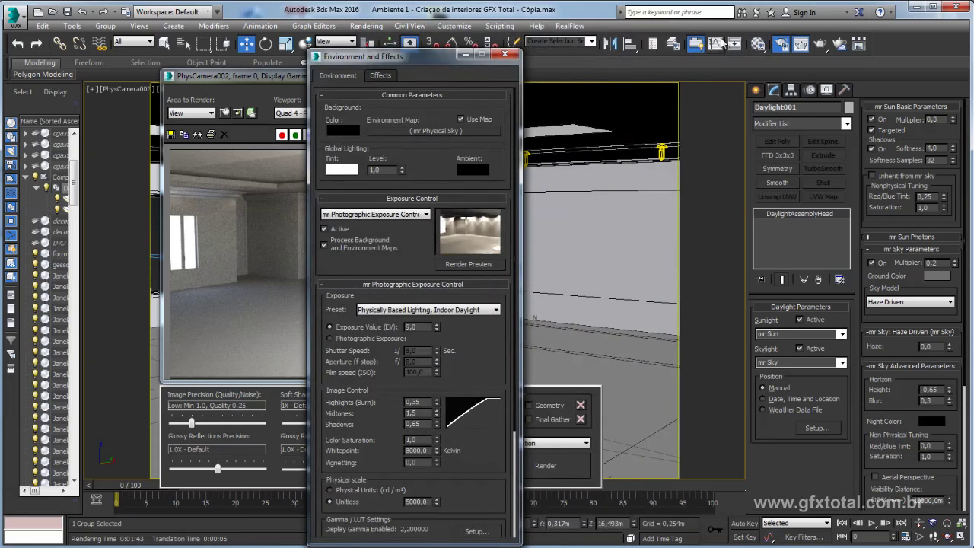
pyautogui.click(758, 43)
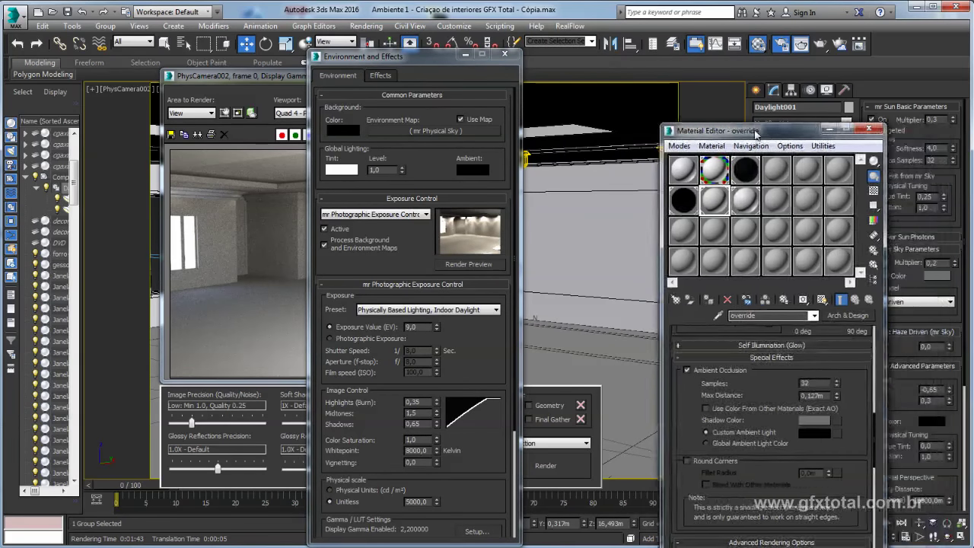
pyautogui.moveTo(828, 141); pyautogui.dragTo(687, 114)
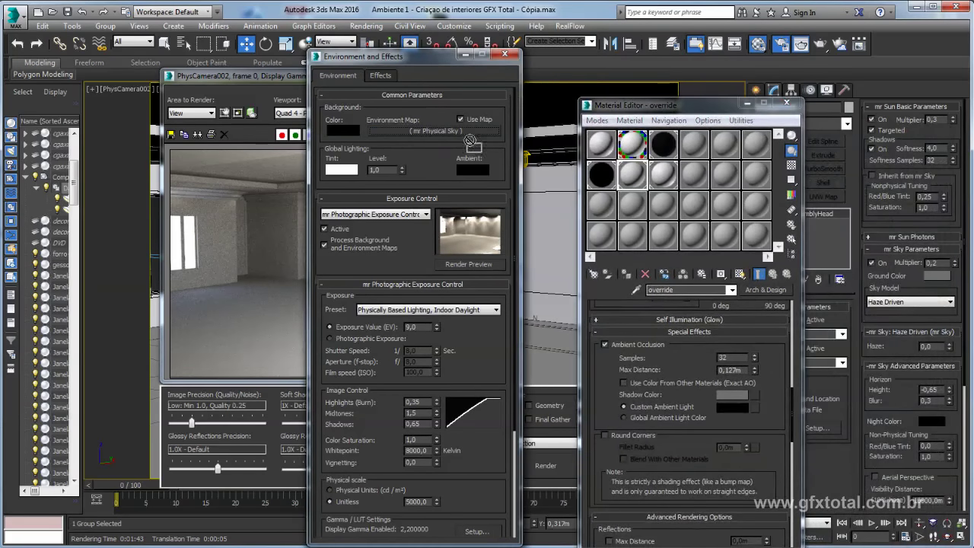
pyautogui.moveTo(417, 135); pyautogui.dragTo(706, 153)
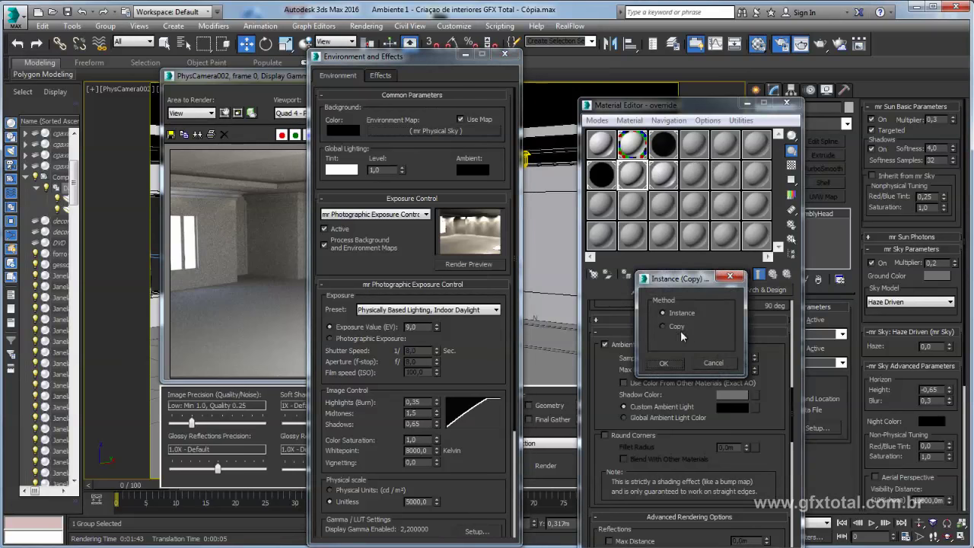
pyautogui.click(665, 363)
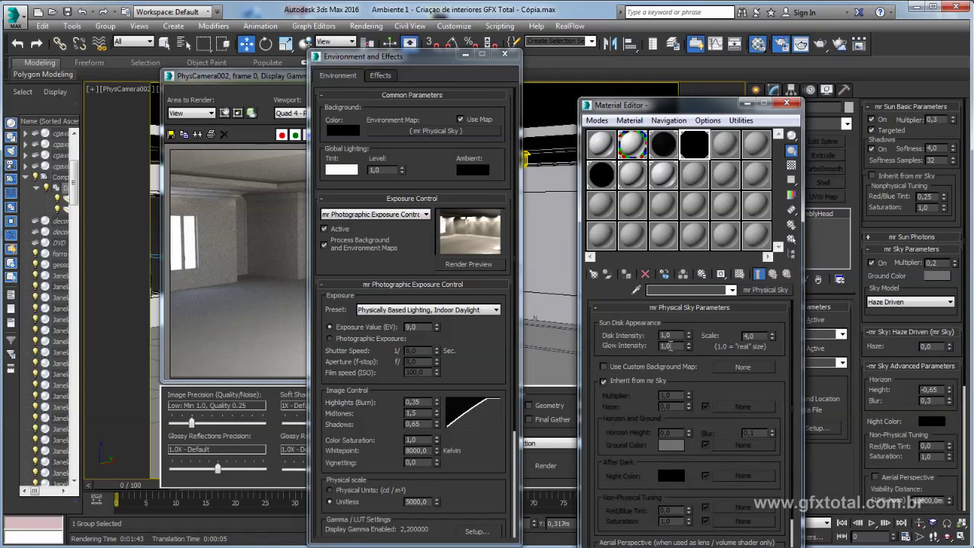
# Edit the Sun Disk Scale field and uncheck Inherit from mr Sky in mr Physical Sky Parameters.
pyautogui.doubleClick(743, 335)
pyautogui.click(762, 335)
pyautogui.scroll(-2, 628, 372)
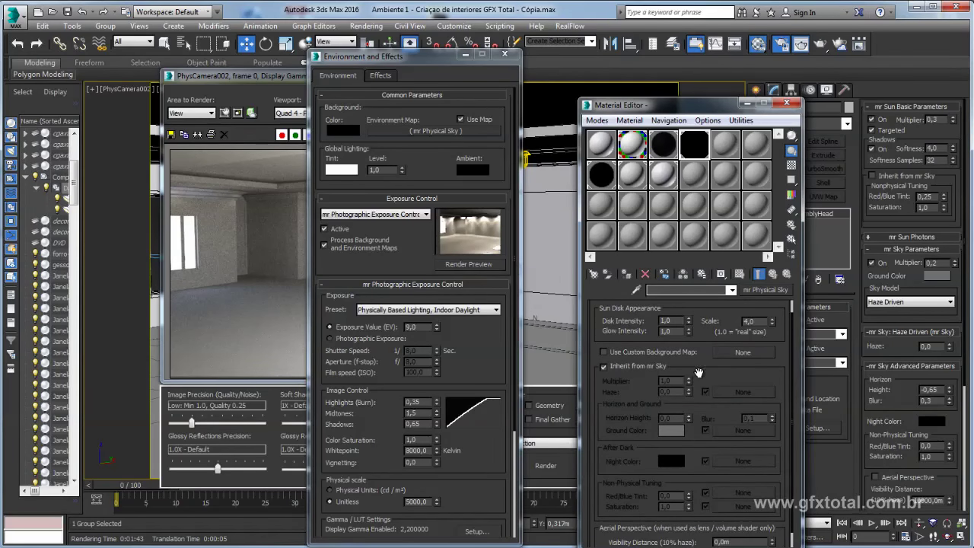
pyautogui.moveTo(692, 369); pyautogui.dragTo(695, 350)
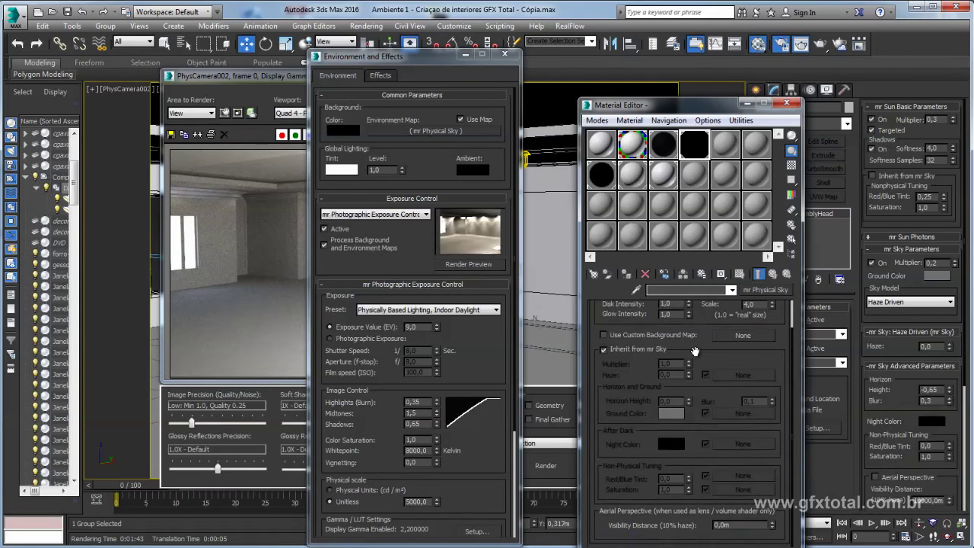
pyautogui.click(604, 349)
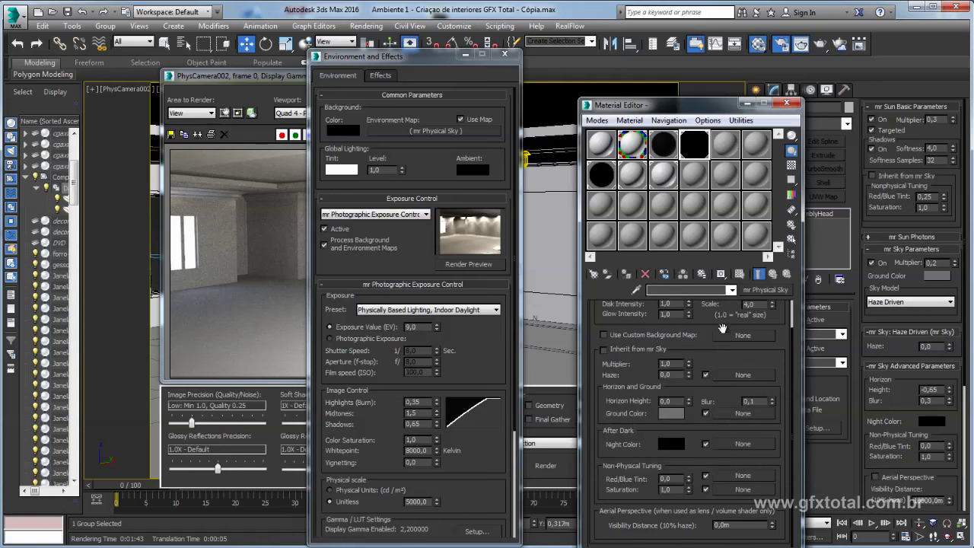
# Confirm the Haze value and enable Use Custom Background Map, choosing its map slot.
pyautogui.doubleClick(674, 375)
pyautogui.press('Return')
pyautogui.moveTo(701, 321); pyautogui.dragTo(701, 365)
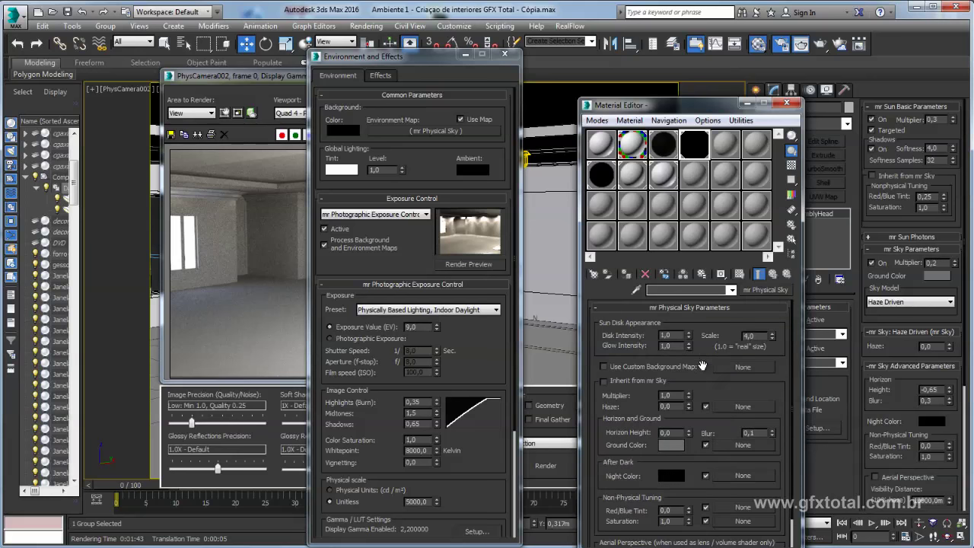
pyautogui.click(603, 366)
pyautogui.click(738, 367)
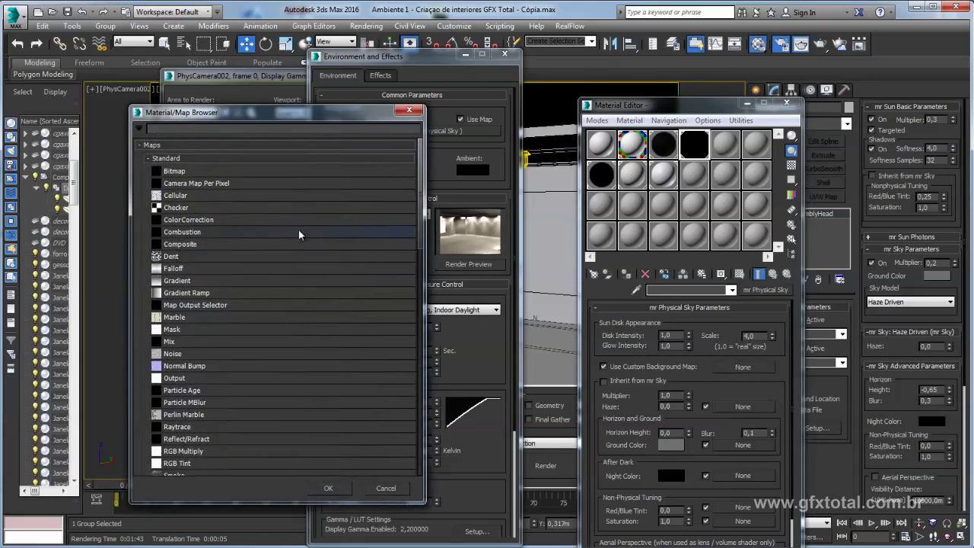
# Choose a Bitmap background and browse to I:\BACKUP D\Texturas\HDRI.
pyautogui.doubleClick(177, 172)
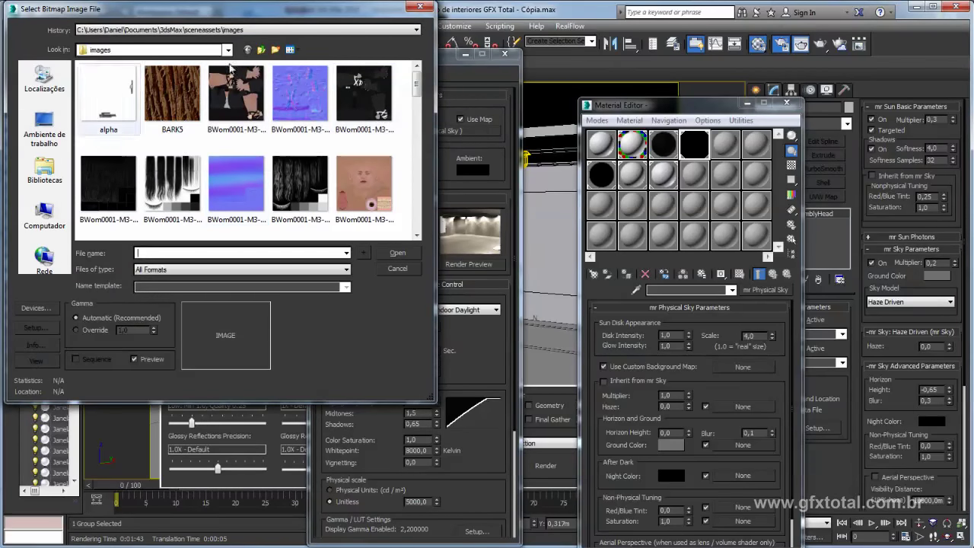
pyautogui.moveTo(282, 15); pyautogui.dragTo(312, 28)
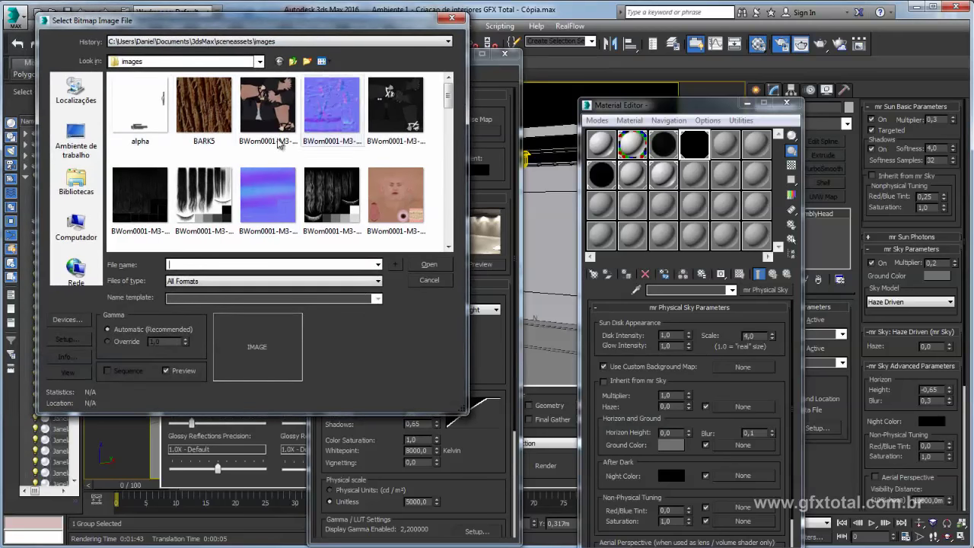
pyautogui.click(80, 227)
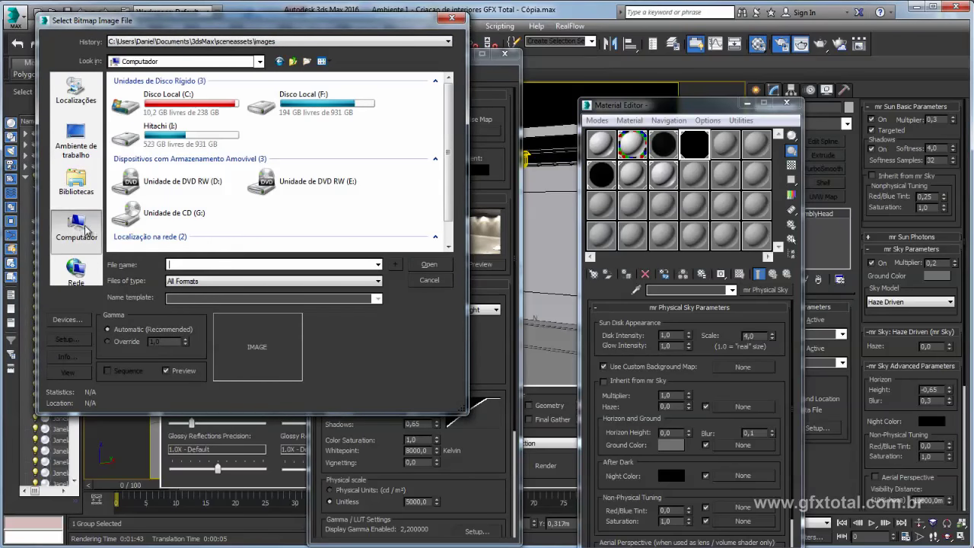
pyautogui.doubleClick(156, 134)
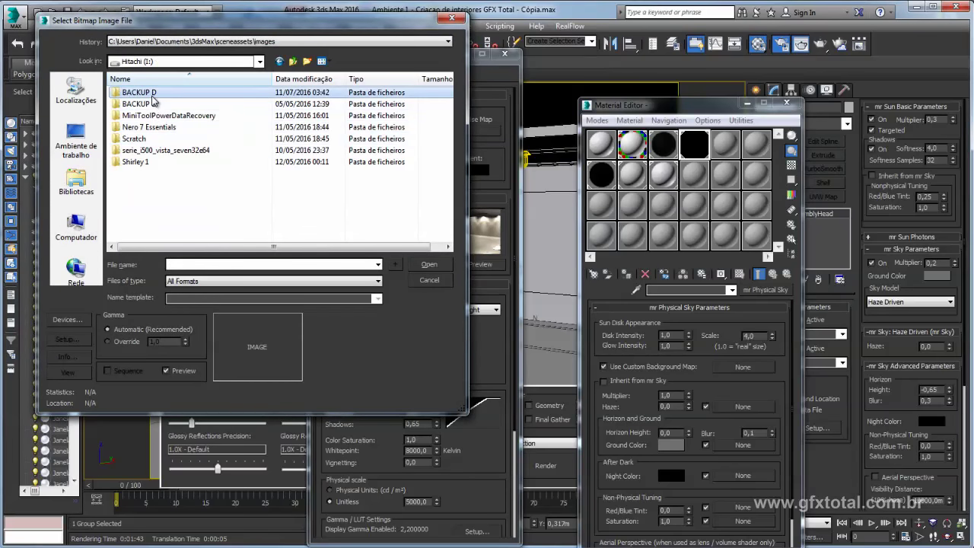
pyautogui.doubleClick(149, 93)
pyautogui.doubleClick(156, 173)
pyautogui.scroll(-2, 172, 165)
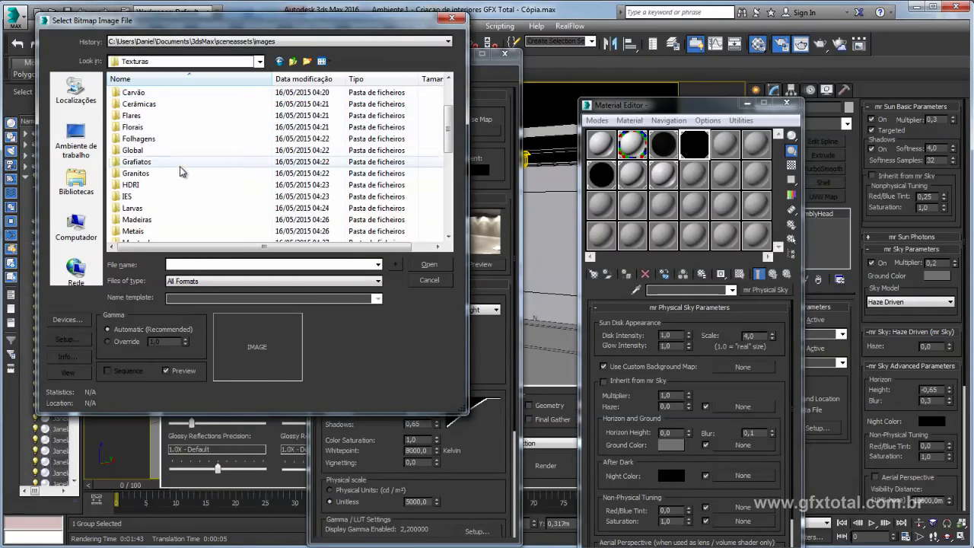
pyautogui.doubleClick(185, 187)
# Load 14pm.hdr as the bitmap, accepting the default HDRI Load Settings.
pyautogui.click(203, 118)
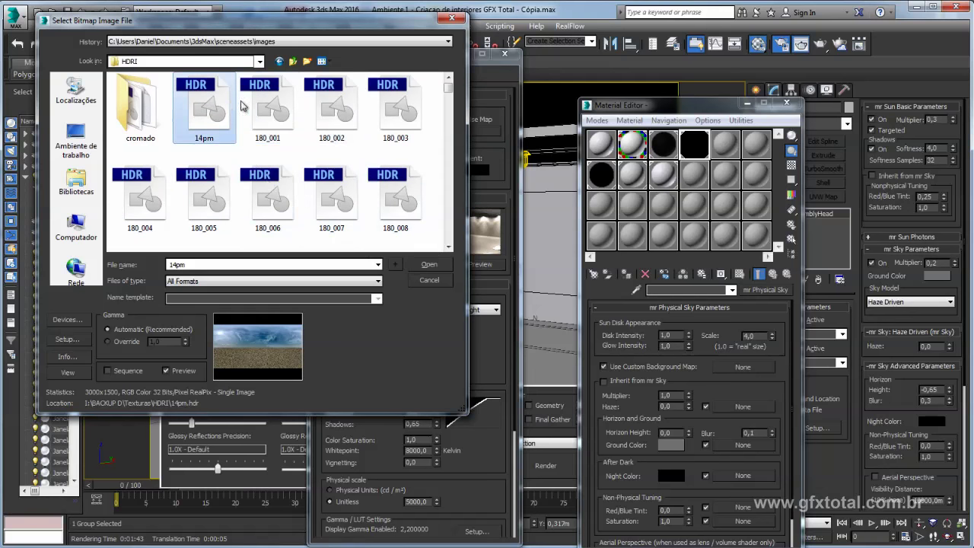
pyautogui.click(266, 122)
pyautogui.click(216, 130)
pyautogui.click(430, 265)
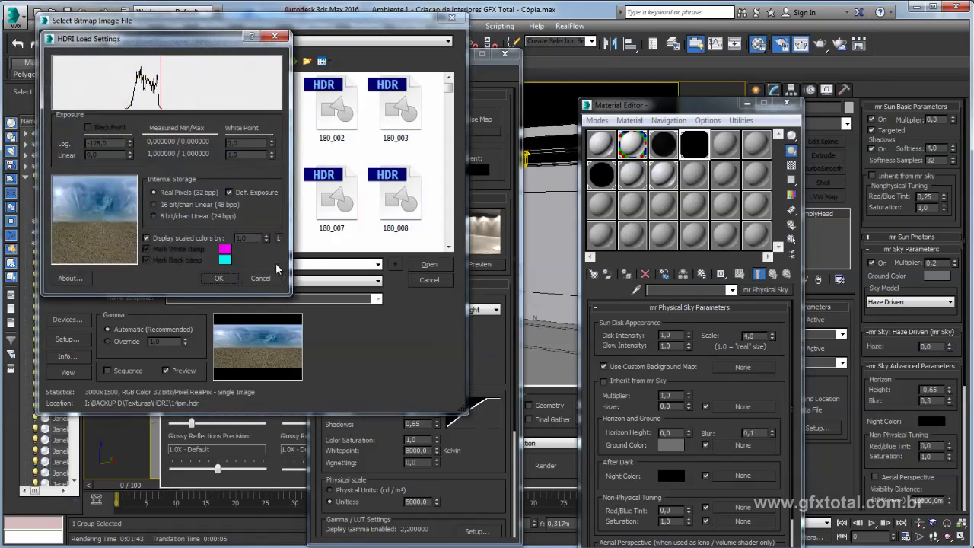
pyautogui.click(218, 278)
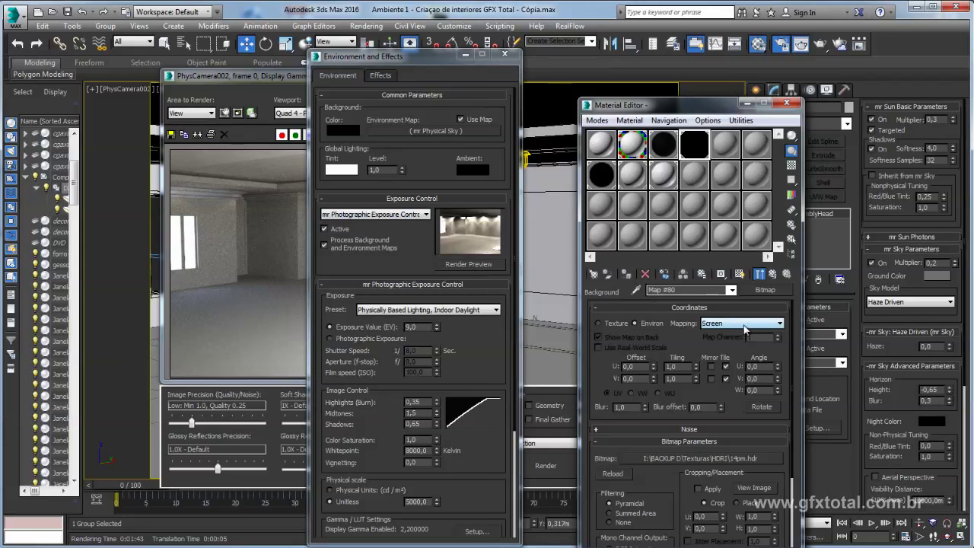
# Set the 14pm map's mapping to Spherical Environment, close Environment and Effects, and rearrange windows.
pyautogui.click(741, 327)
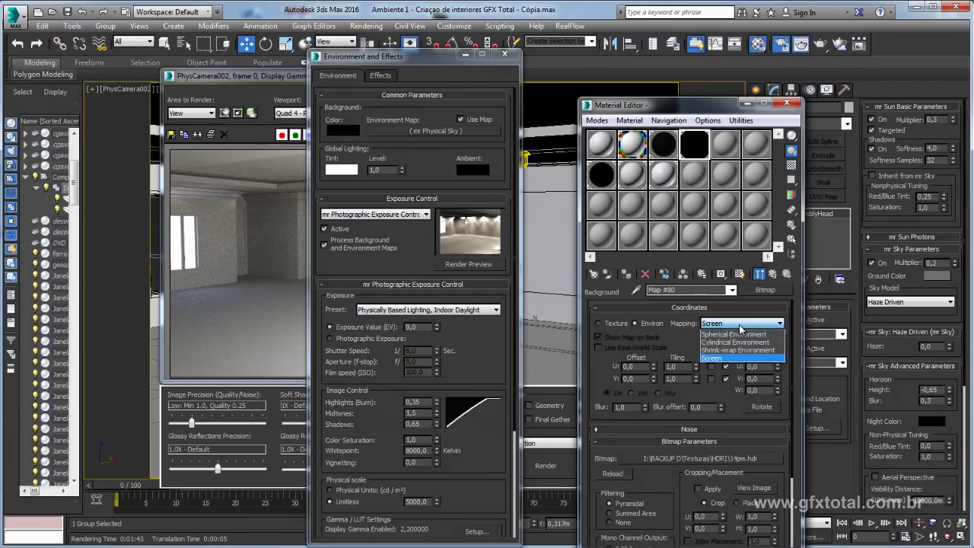
pyautogui.click(741, 334)
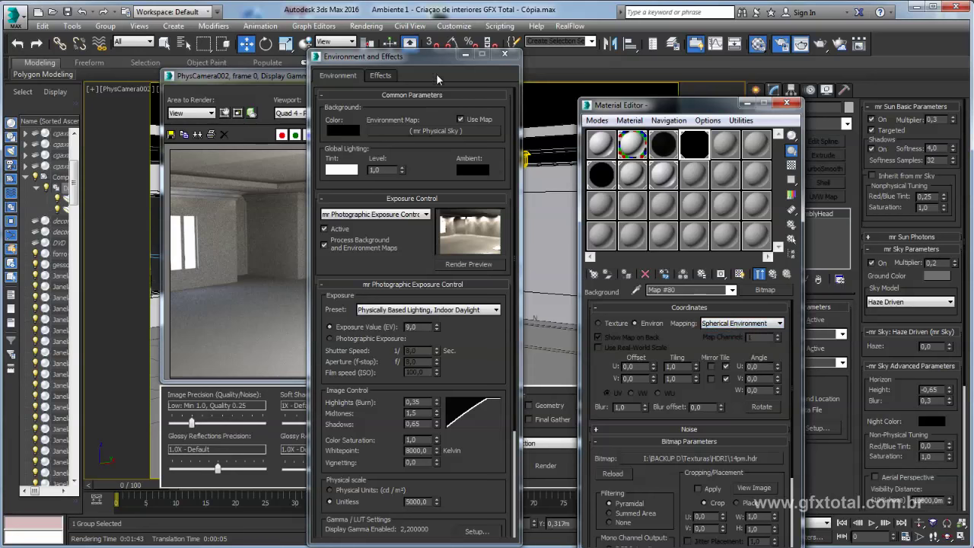
pyautogui.moveTo(431, 56); pyautogui.dragTo(179, 57)
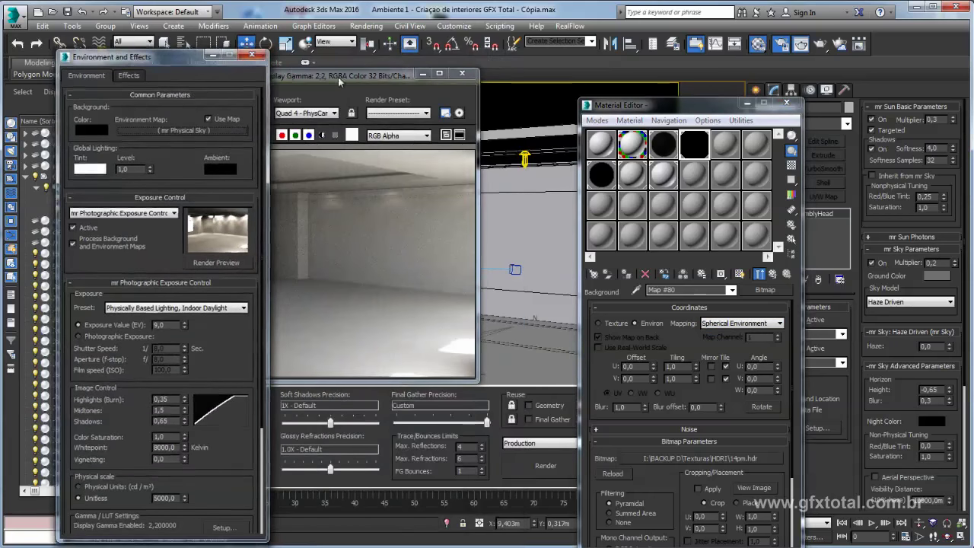
pyautogui.press('8')
pyautogui.moveTo(338, 77)
pyautogui.mouseDown()
pyautogui.moveTo(174, 72)
pyautogui.moveTo(241, 76)
pyautogui.mouseUp()
pyautogui.moveTo(718, 111); pyautogui.dragTo(648, 64)
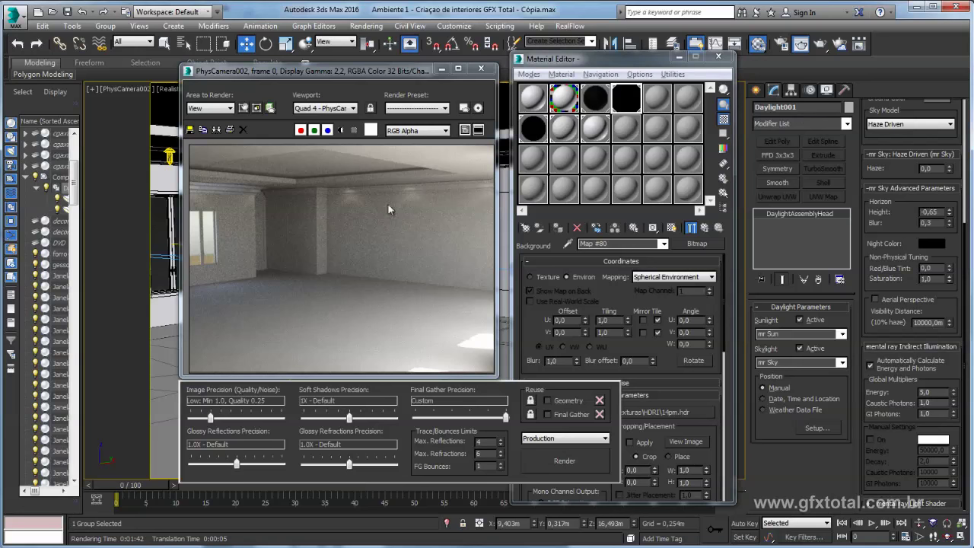
# Zoom into the rendered frame to inspect it, then return to the parent mr Physical Sky map.
pyautogui.scroll(2, 330, 249)
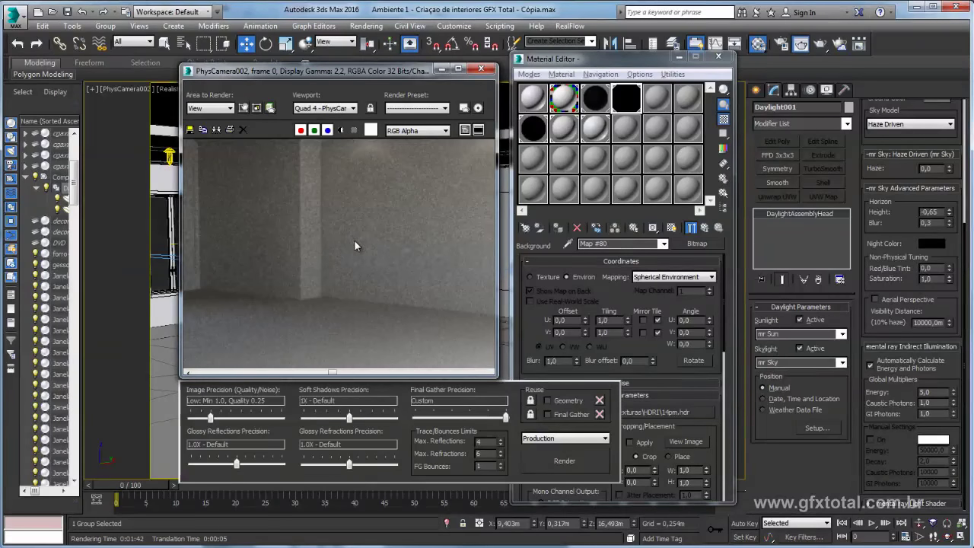
pyautogui.scroll(1, 340, 229)
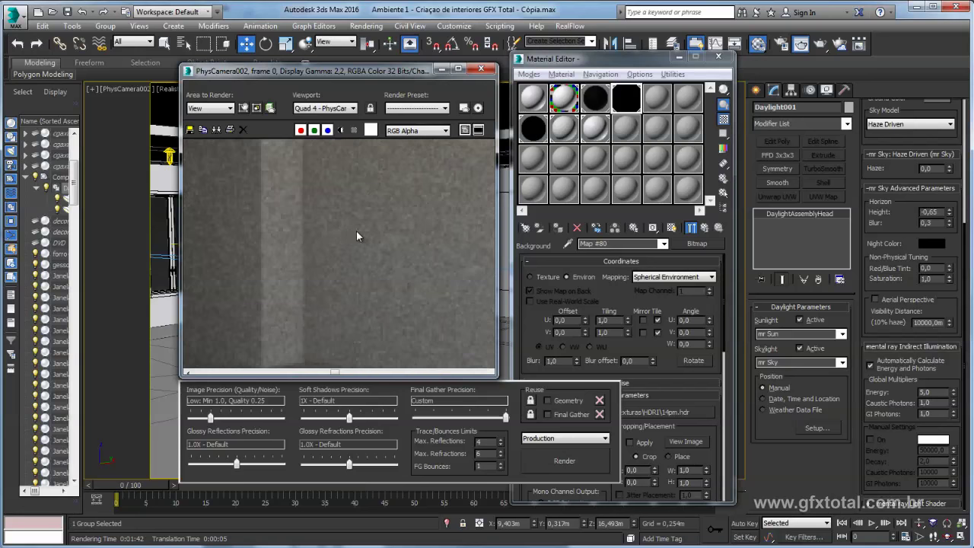
pyautogui.scroll(1, 364, 249)
pyautogui.scroll(-2, 340, 240)
pyautogui.scroll(-3, 338, 242)
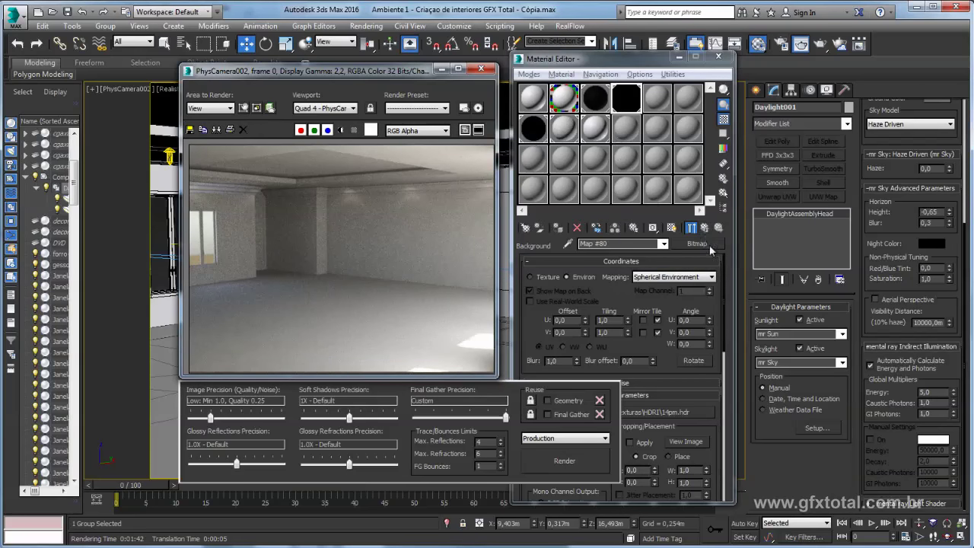
pyautogui.click(716, 227)
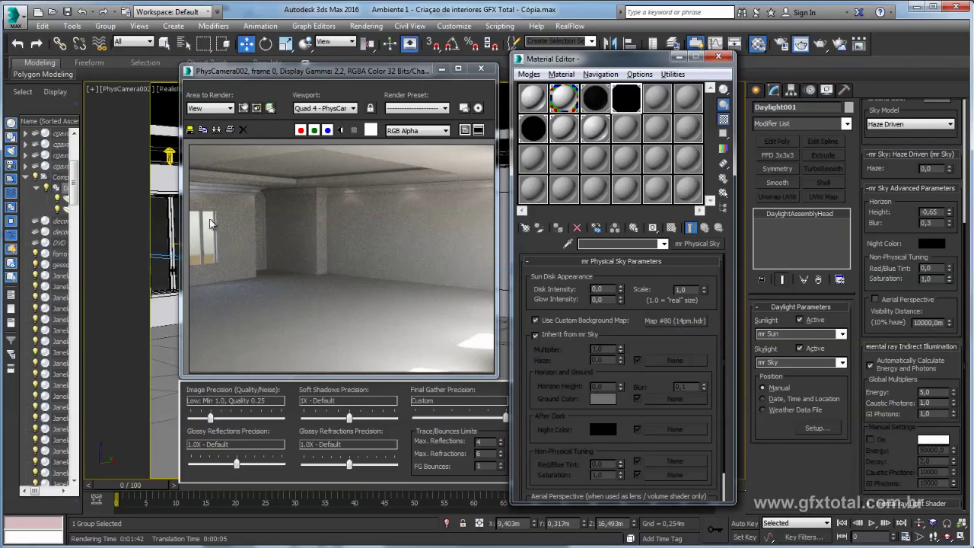
# Uncheck Use Custom Background Map and try a sun disk scale of 4,0.
pyautogui.click(535, 335)
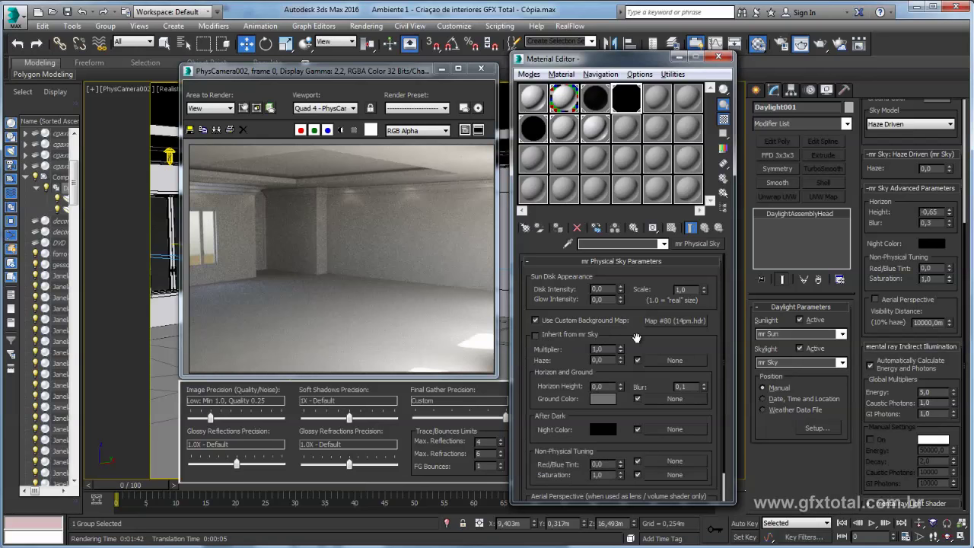
pyautogui.scroll(-2, 540, 327)
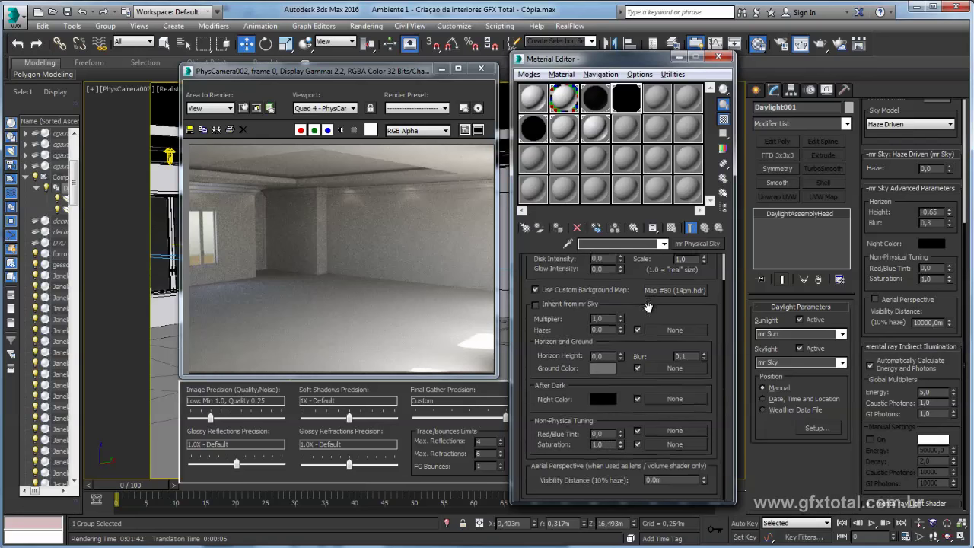
pyautogui.scroll(2, 644, 297)
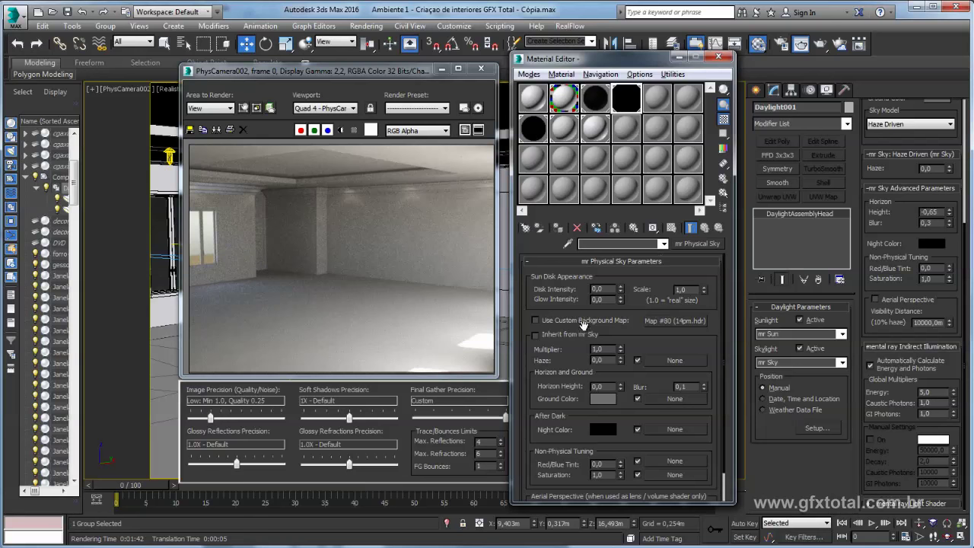
pyautogui.scroll(-1, 643, 329)
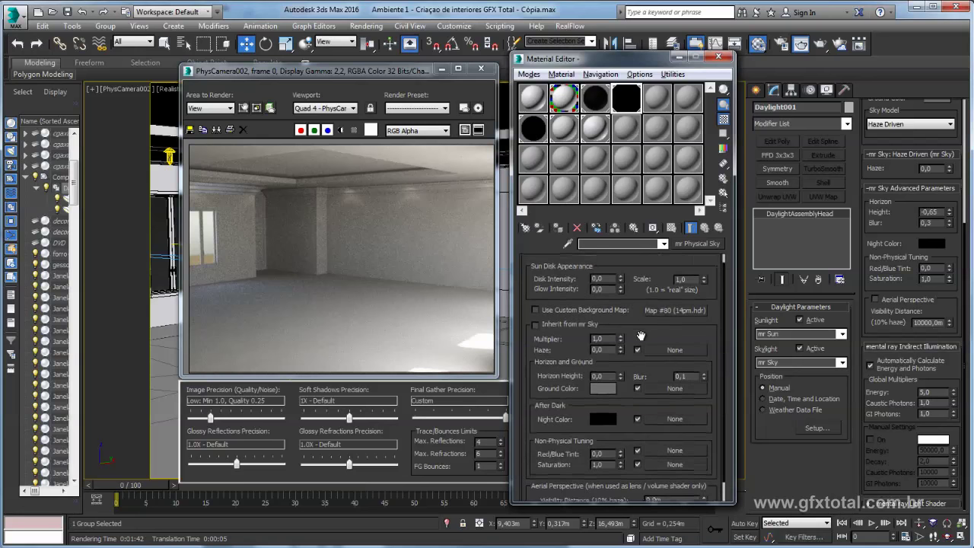
pyautogui.scroll(1, 642, 339)
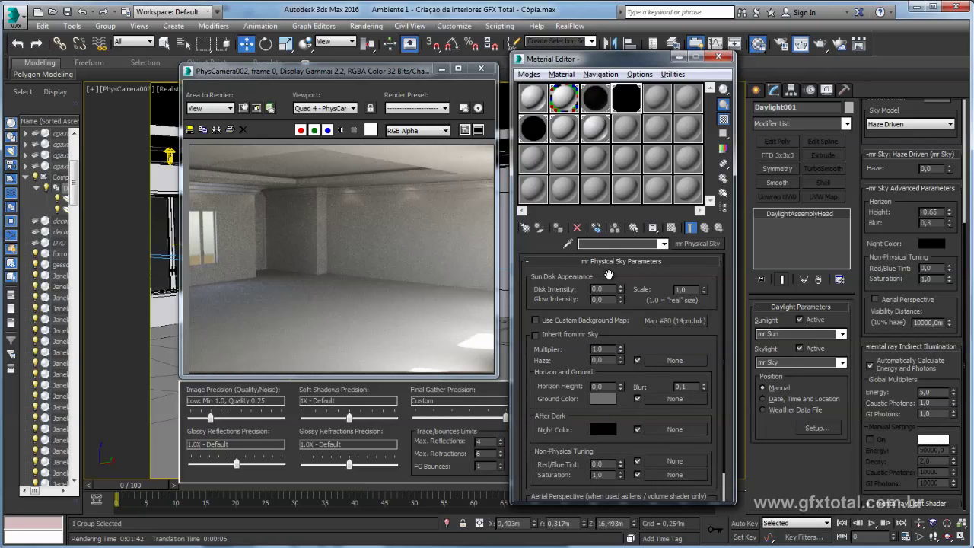
pyautogui.click(681, 289)
pyautogui.scroll(-1, 715, 308)
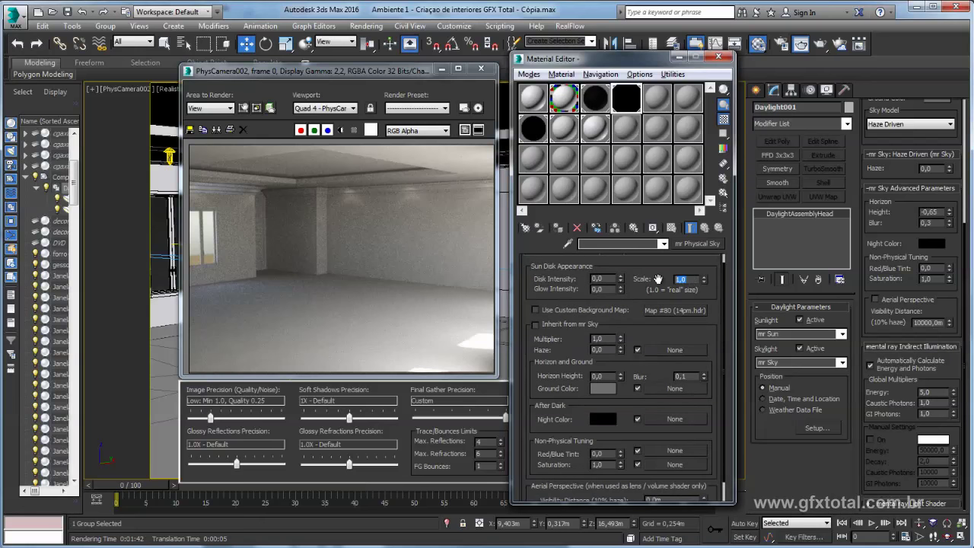
pyautogui.moveTo(713, 294); pyautogui.dragTo(716, 304)
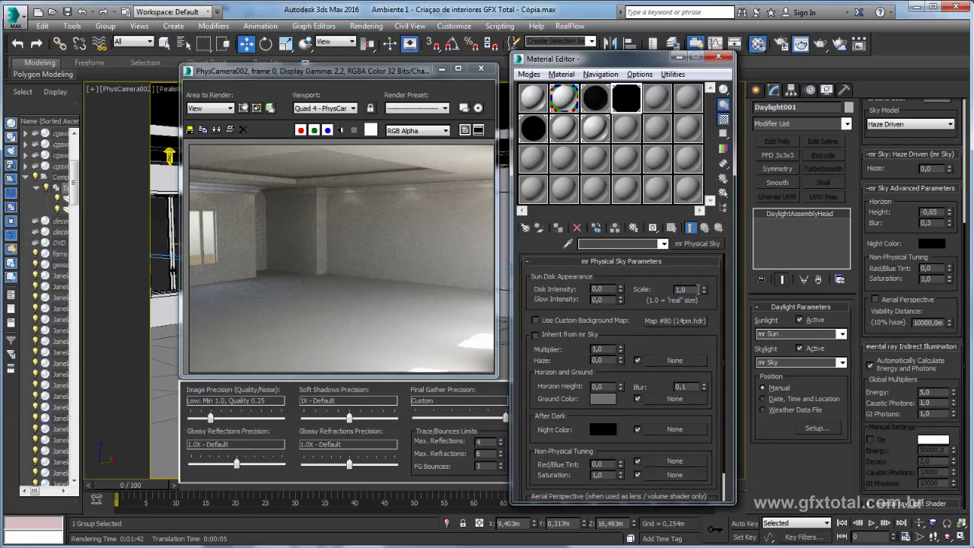
pyautogui.click(683, 289)
pyautogui.write('4')
pyautogui.press('Return')
# Set sun disk and glow intensity to 1,0, then return the disk scale to 1,0.
pyautogui.click(598, 289)
pyautogui.write('1')
pyautogui.press('Tab')
pyautogui.write('1')
pyautogui.press('Return')
pyautogui.click(685, 289)
pyautogui.write('1')
pyautogui.press('Return')
# Minimize the Rendered Frame Window and close the Material Editor, leaving the PhysCamera002 viewport.
pyautogui.moveTo(664, 340); pyautogui.dragTo(559, 248)
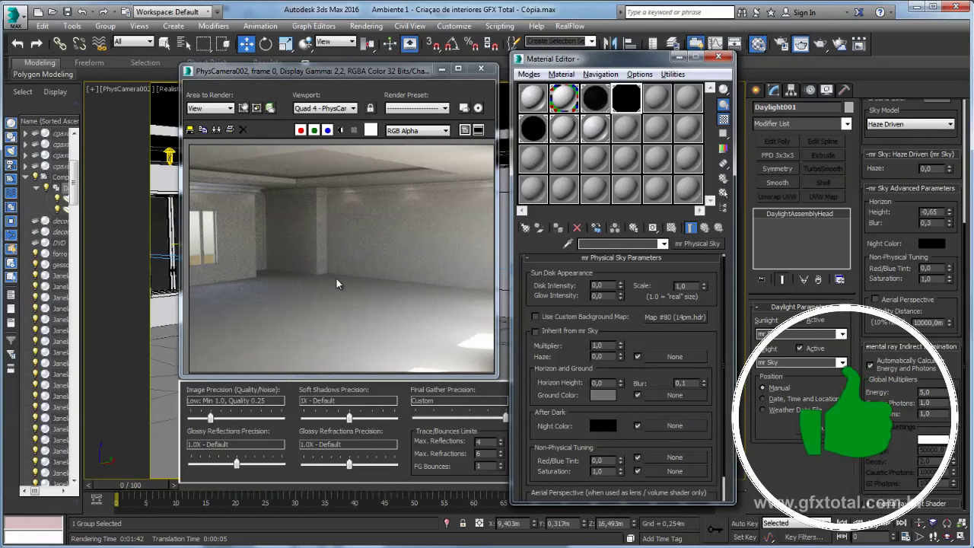
pyautogui.moveTo(674, 416); pyautogui.dragTo(655, 379)
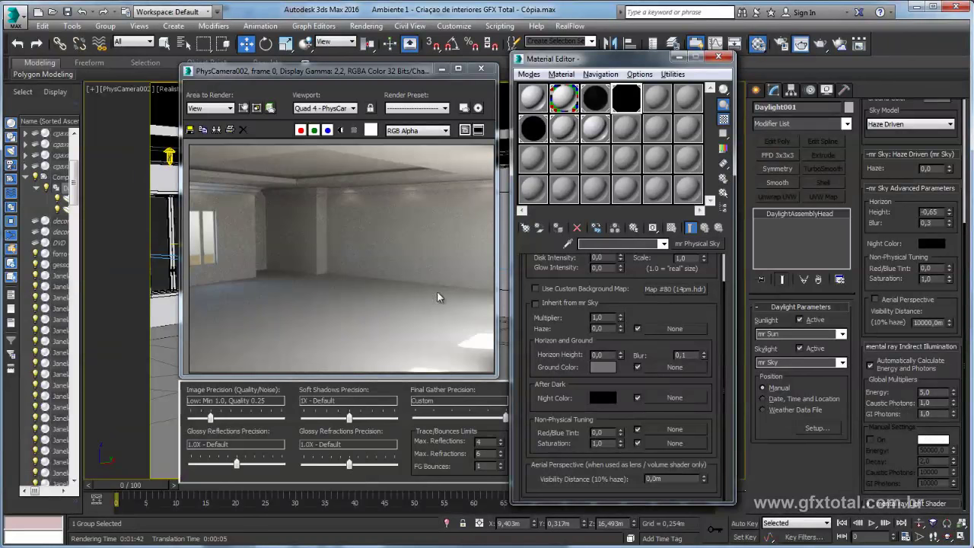
pyautogui.moveTo(641, 293); pyautogui.dragTo(645, 324)
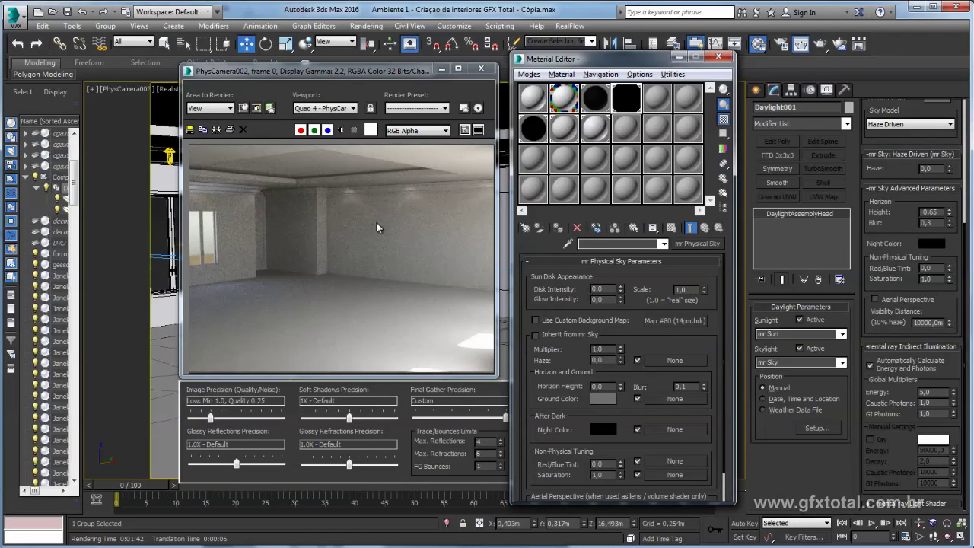
pyautogui.click(439, 72)
pyautogui.click(678, 56)
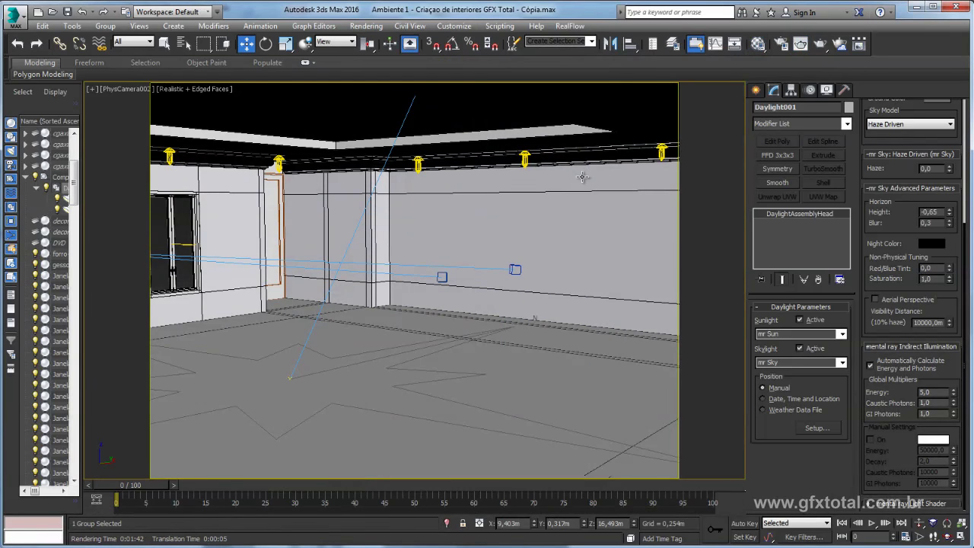
pyautogui.press('p')
pyautogui.scroll(-10, 548, 181)
pyautogui.scroll(-5, 517, 182)
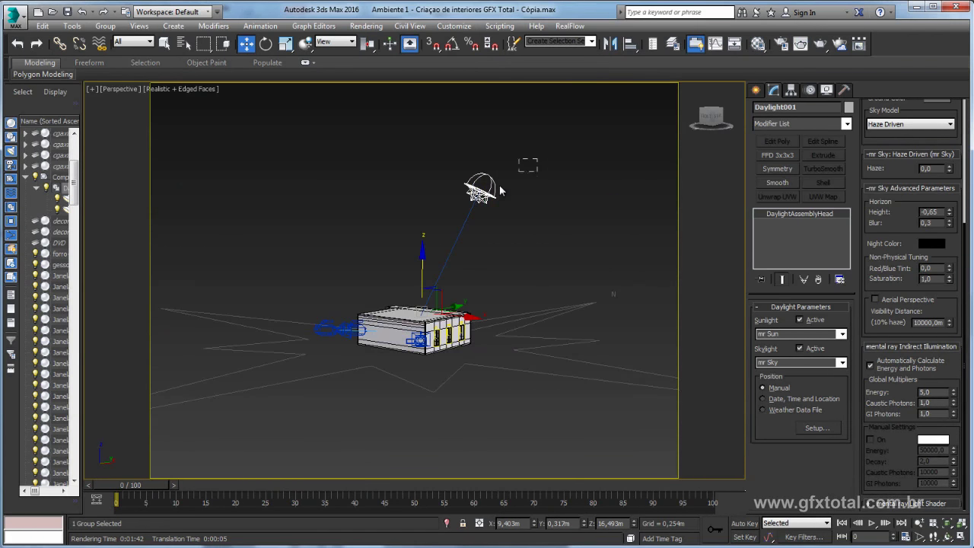
pyautogui.moveTo(518, 238)
pyautogui.keyDown('alt'); pyautogui.mouseDown(button='middle')
pyautogui.moveTo(601, 219)
pyautogui.moveTo(671, 301)
pyautogui.mouseUp(button='middle'); pyautogui.keyUp('alt')
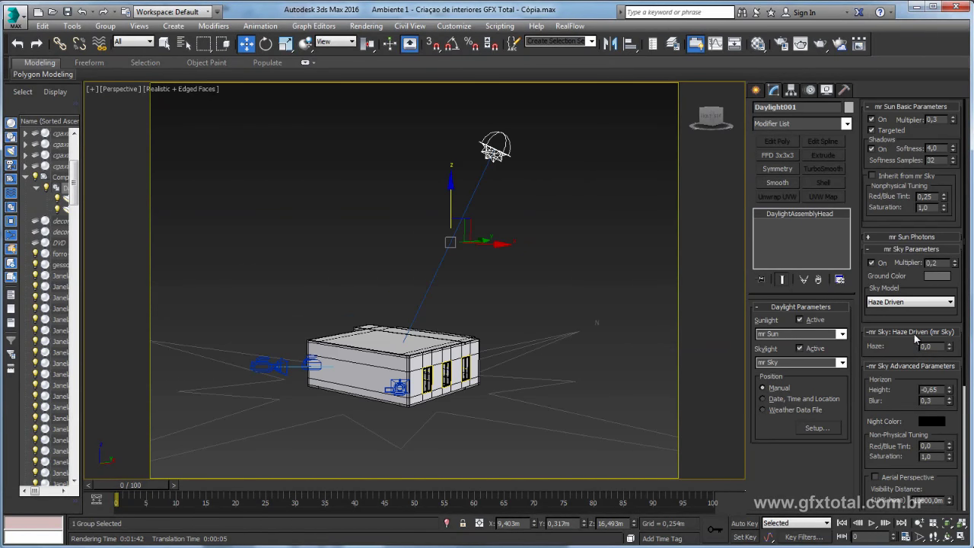
pyautogui.click(873, 238)
pyautogui.click(886, 251)
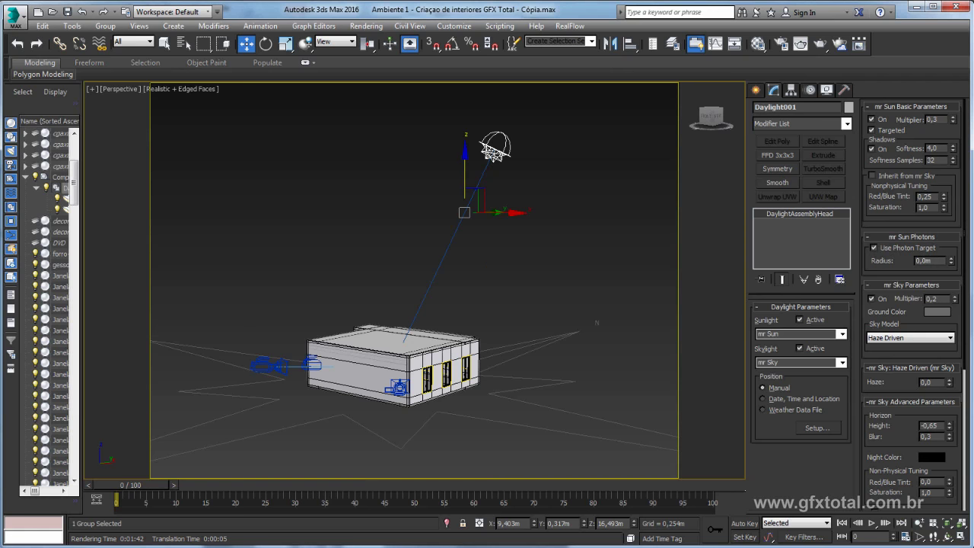
pyautogui.moveTo(950, 261); pyautogui.dragTo(951, 221)
pyautogui.moveTo(951, 261); pyautogui.dragTo(950, 221)
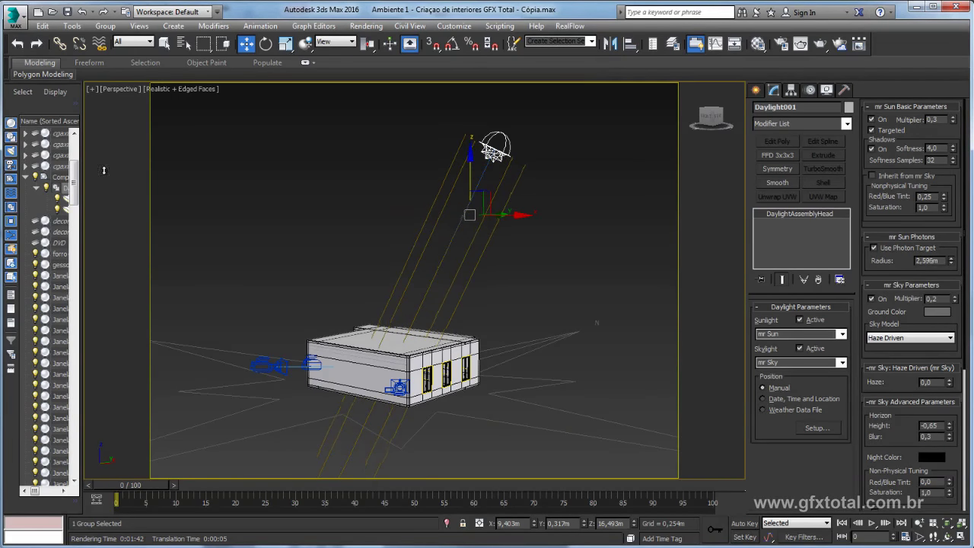
pyautogui.moveTo(950, 261); pyautogui.dragTo(951, 220)
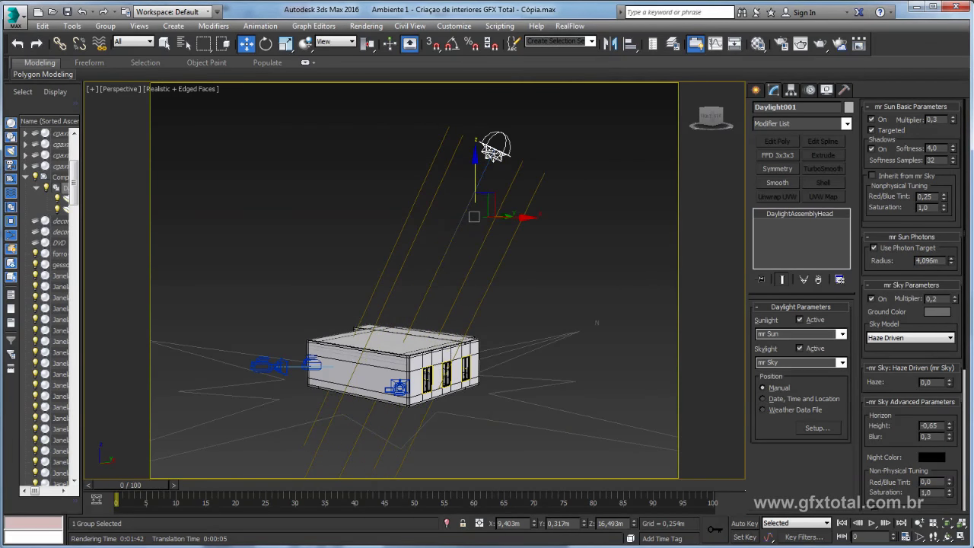
pyautogui.moveTo(950, 261); pyautogui.dragTo(951, 221)
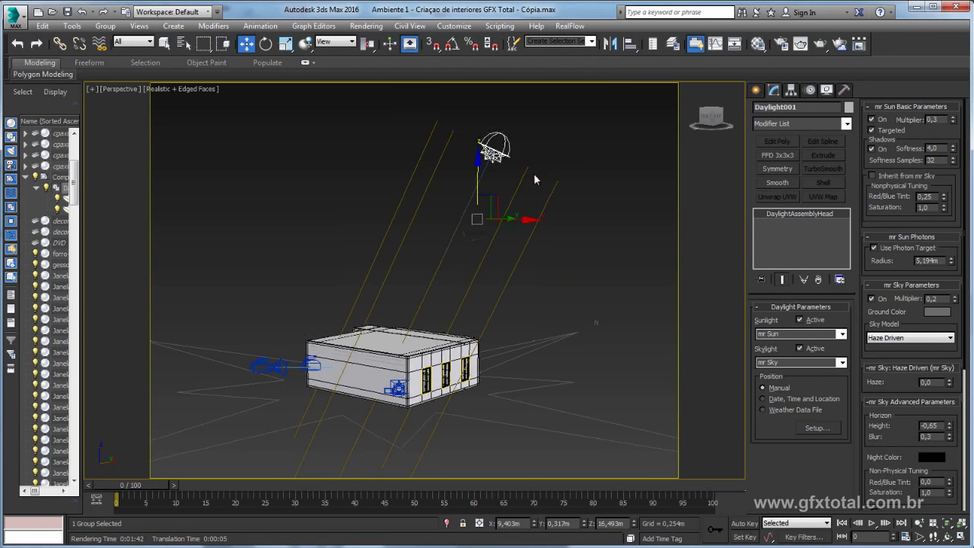
pyautogui.keyDown('alt'); pyautogui.moveTo(534, 175); pyautogui.dragTo(519, 156, button='middle'); pyautogui.keyUp('alt')
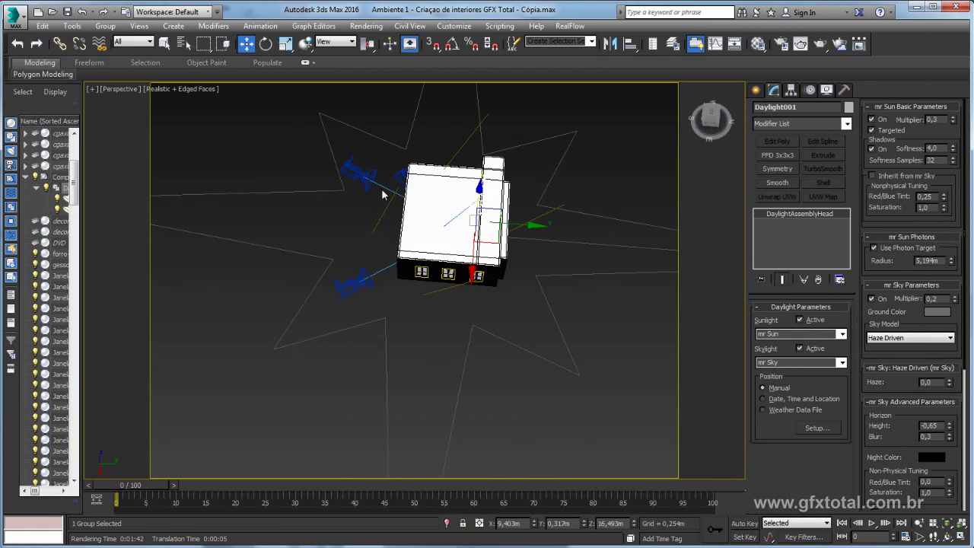
pyautogui.keyDown('alt'); pyautogui.moveTo(382, 195); pyautogui.dragTo(434, 383, button='middle'); pyautogui.keyUp('alt')
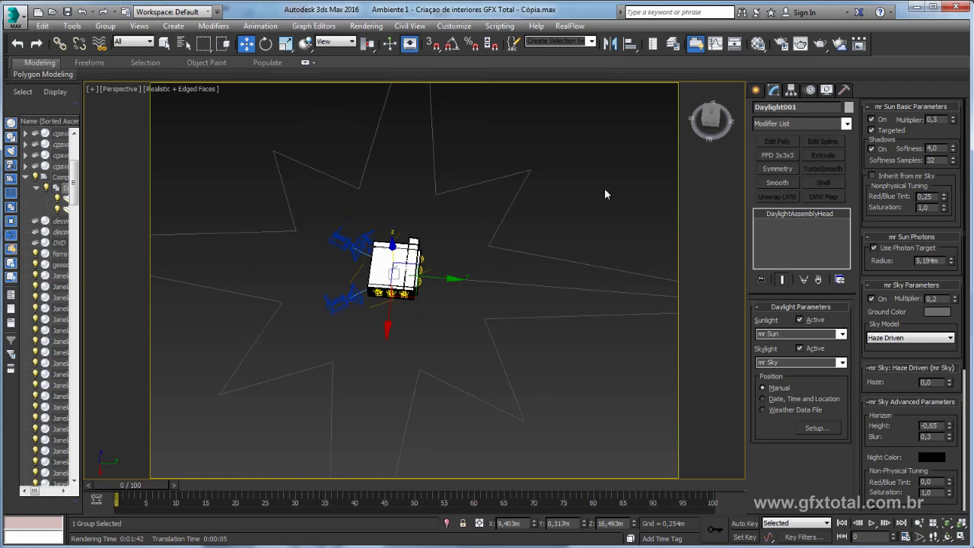
pyautogui.scroll(1, 578, 205)
pyautogui.scroll(3, 517, 229)
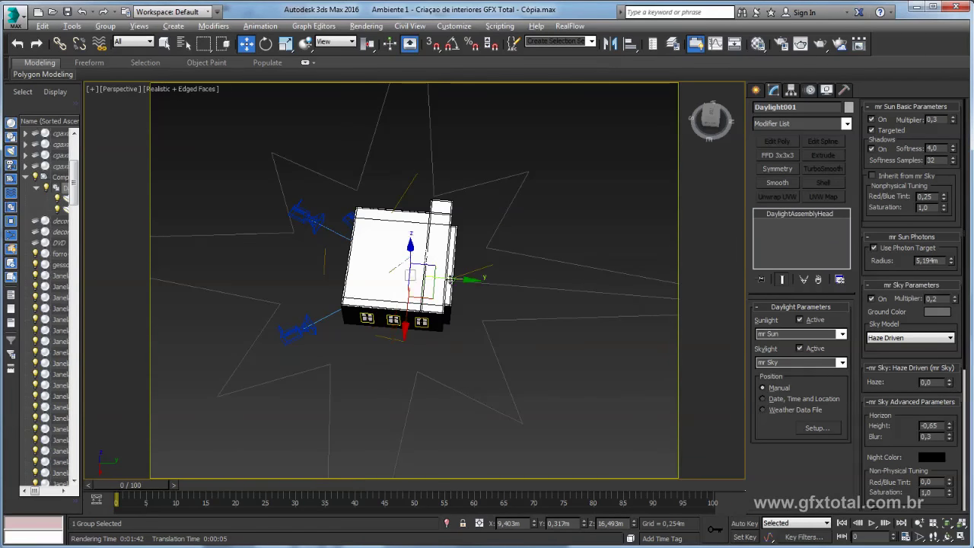
pyautogui.keyDown('alt'); pyautogui.moveTo(450, 280); pyautogui.dragTo(504, 222, button='middle'); pyautogui.keyUp('alt')
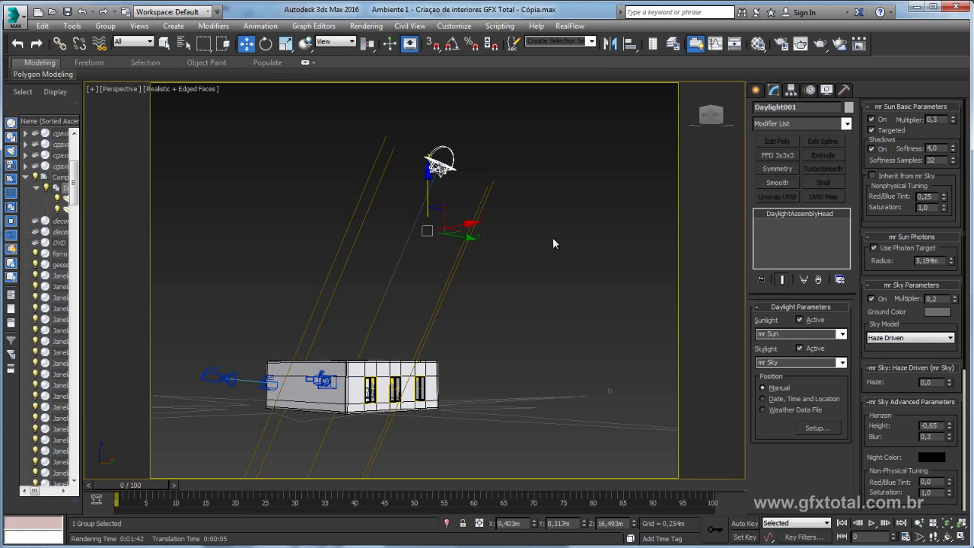
pyautogui.moveTo(485, 207)
pyautogui.keyDown('alt'); pyautogui.mouseDown(button='middle')
pyautogui.moveTo(517, 182)
pyautogui.moveTo(521, 275)
pyautogui.moveTo(403, 297)
pyautogui.mouseUp(button='middle'); pyautogui.keyUp('alt')
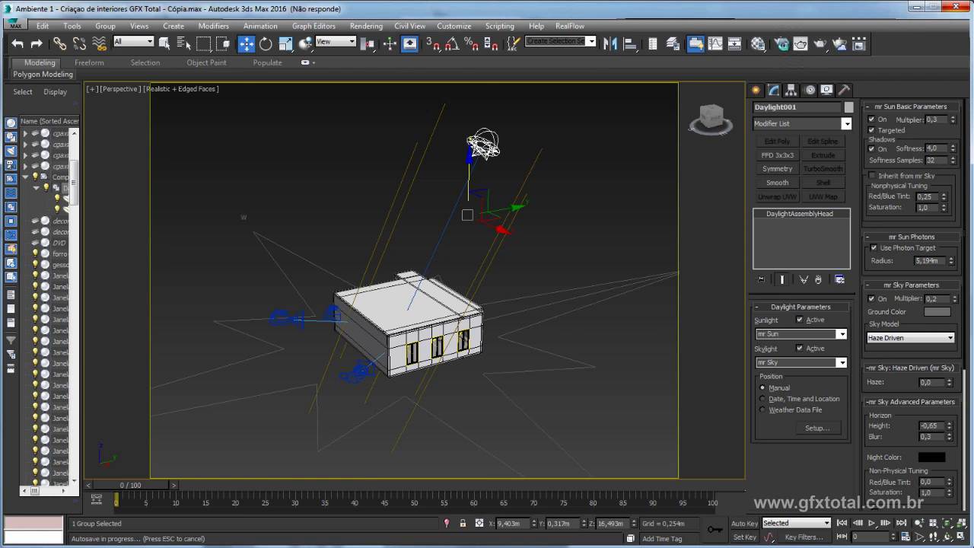
# Enable Photon Mapping (GI) on the mental ray Global Illumination tab.
pyautogui.click(781, 43)
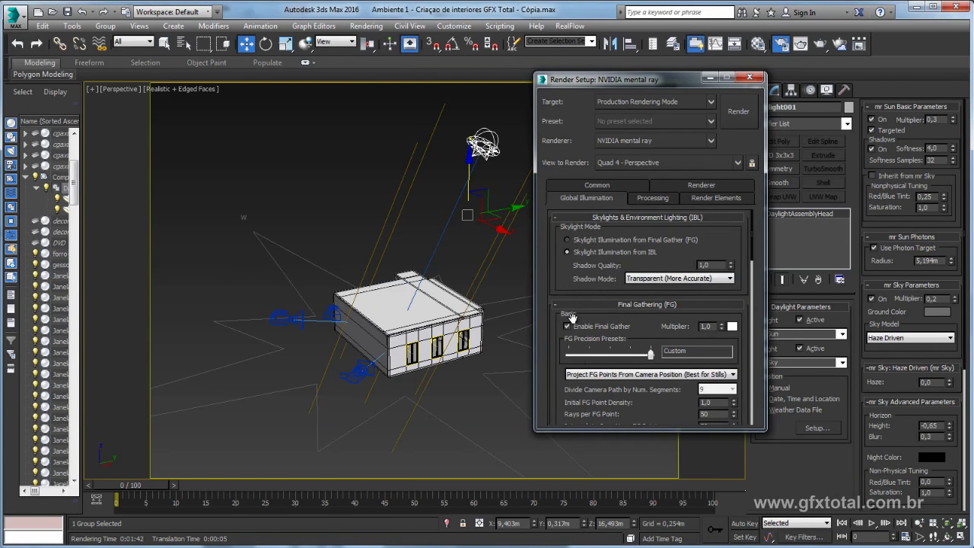
pyautogui.scroll(-4, 582, 414)
pyautogui.scroll(-4, 583, 342)
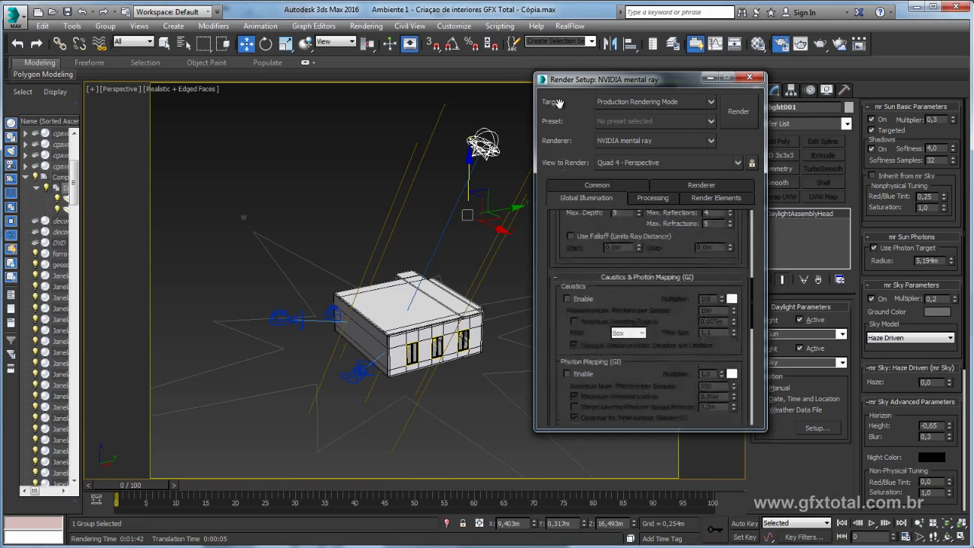
pyautogui.scroll(-4, 585, 289)
pyautogui.scroll(-2, 581, 285)
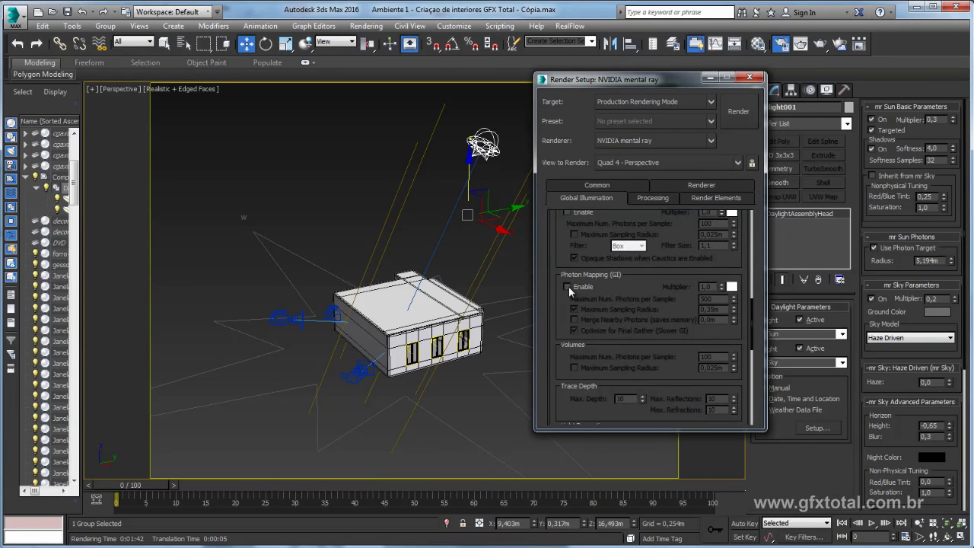
pyautogui.click(567, 286)
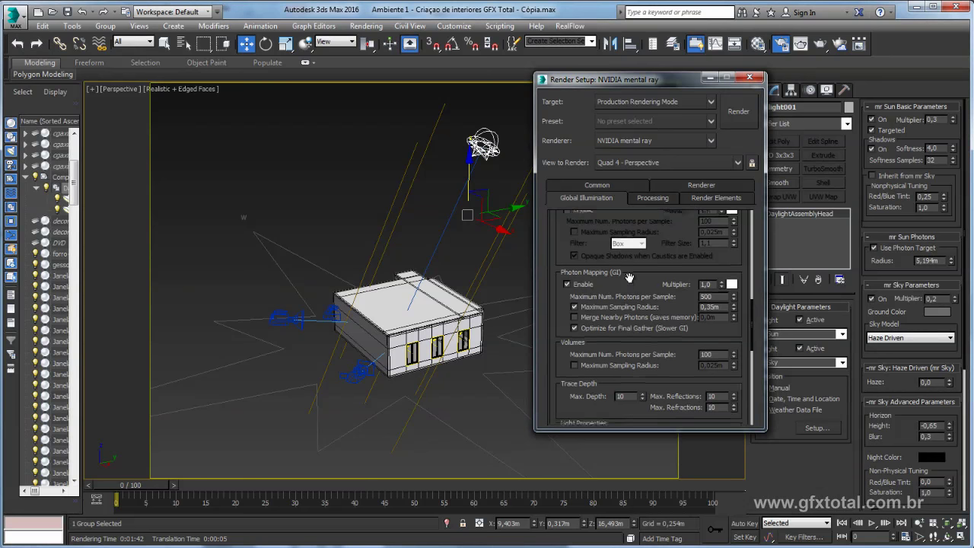
pyautogui.scroll(-1, 628, 278)
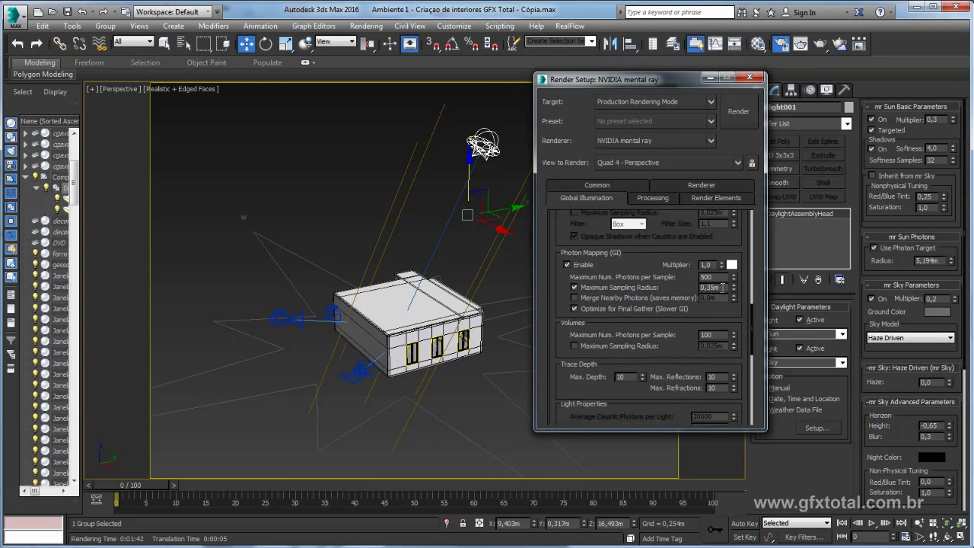
pyautogui.moveTo(722, 287); pyautogui.dragTo(680, 287)
# Turn the view toward the window wall and minimize Render Setup, showing Standard Primitives.
pyautogui.scroll(2, 363, 348)
pyautogui.scroll(3, 358, 347)
pyautogui.scroll(3, 350, 346)
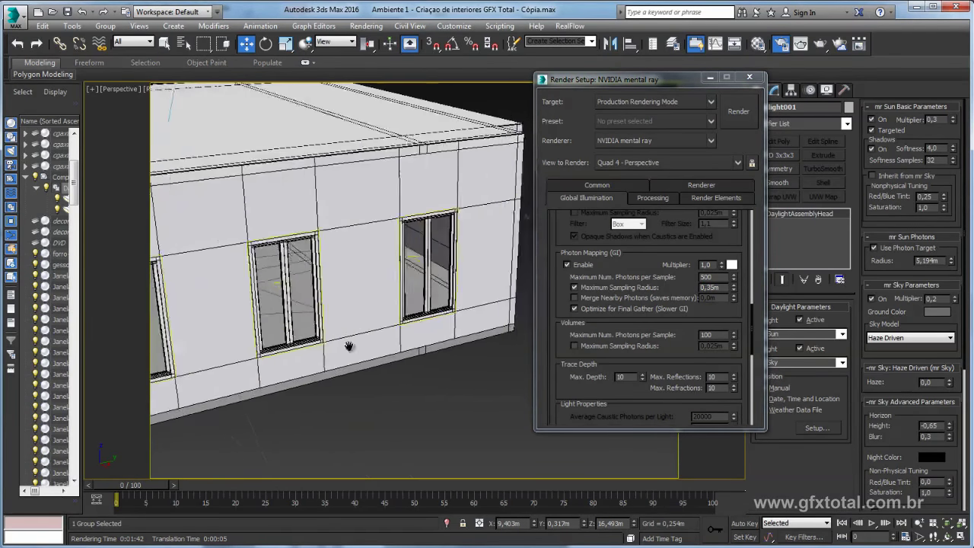
pyautogui.keyDown('alt'); pyautogui.moveTo(349, 346); pyautogui.dragTo(395, 346, button='middle'); pyautogui.keyUp('alt')
pyautogui.moveTo(609, 78); pyautogui.dragTo(533, 88)
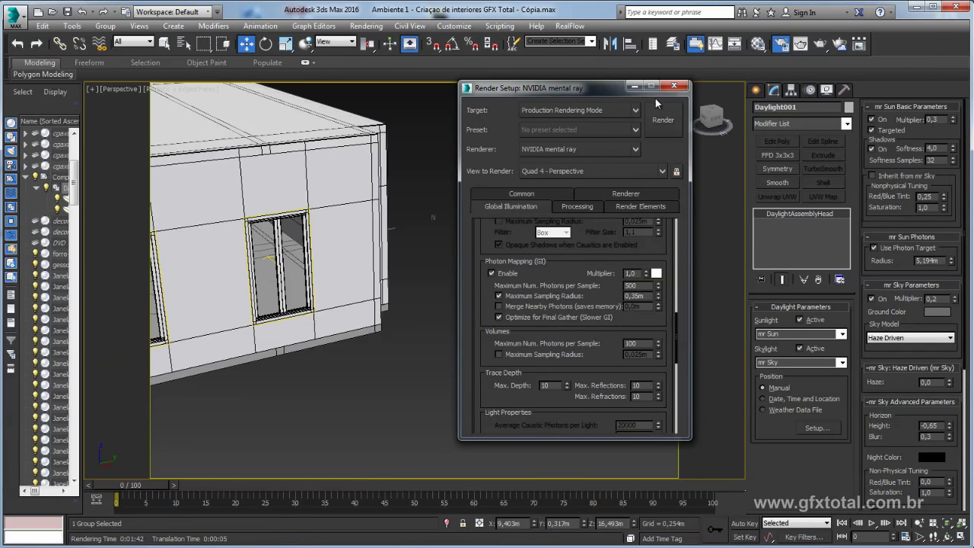
pyautogui.click(634, 87)
pyautogui.click(756, 89)
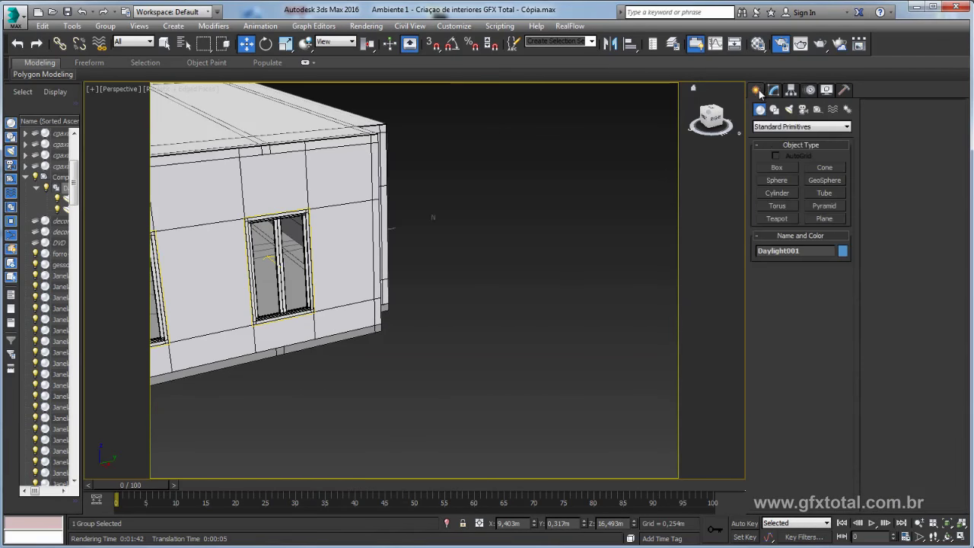
# Draw a flat cylinder on the ground beside the house.
pyautogui.click(780, 195)
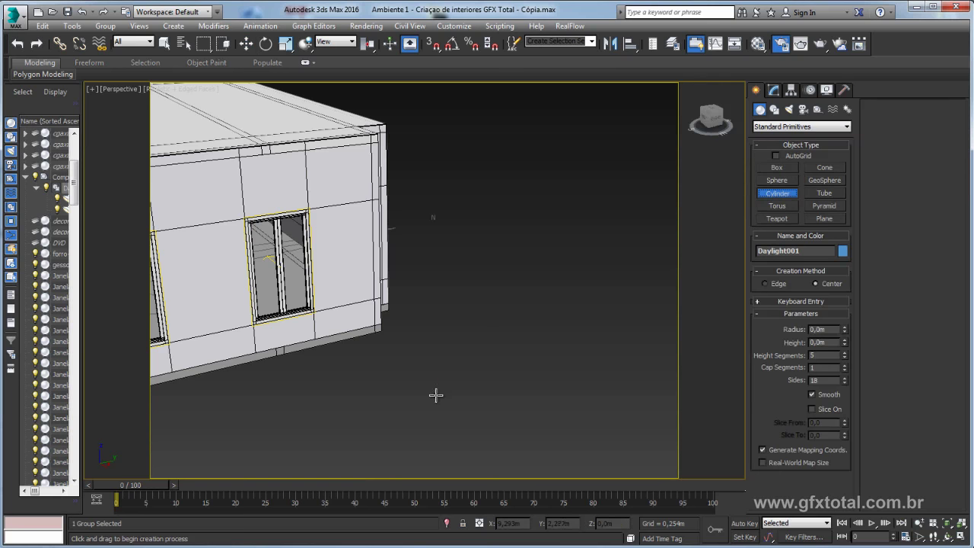
pyautogui.moveTo(435, 395); pyautogui.dragTo(455, 398)
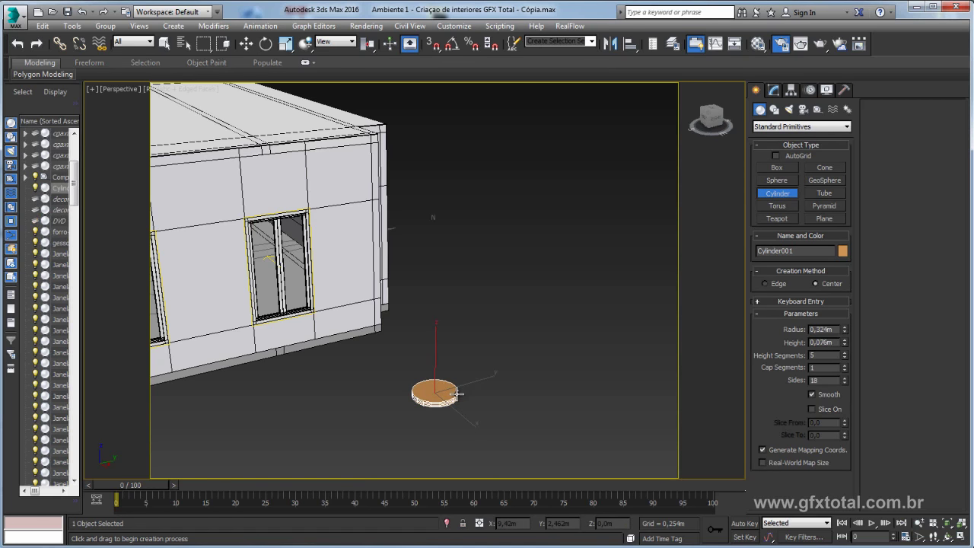
pyautogui.click(455, 397)
# Move the cylinder up against the window wall and reopen Render Setup with F10.
pyautogui.press('w')
pyautogui.moveTo(427, 373); pyautogui.dragTo(451, 358, button='middle')
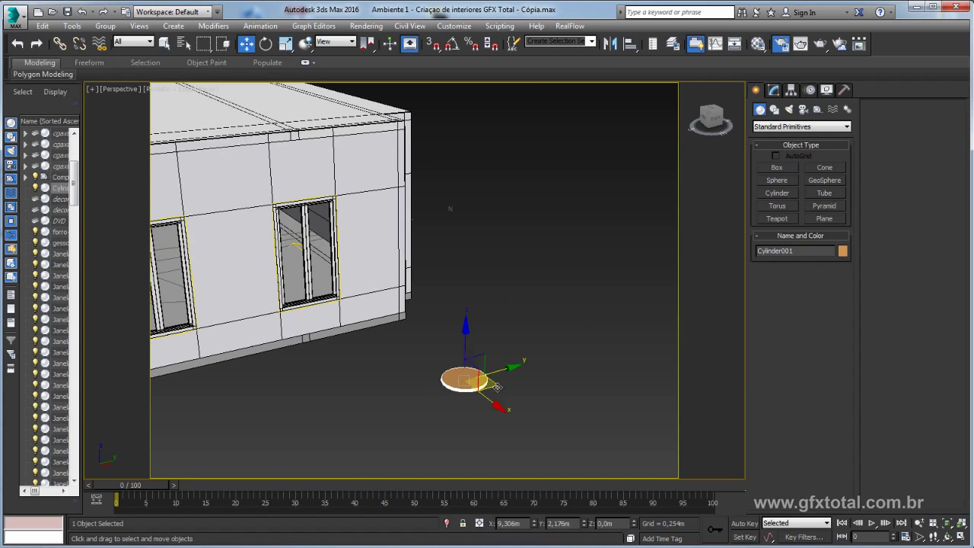
pyautogui.moveTo(462, 377); pyautogui.dragTo(397, 323)
pyautogui.keyDown('alt'); pyautogui.moveTo(397, 323); pyautogui.dragTo(463, 371, button='middle'); pyautogui.keyUp('alt')
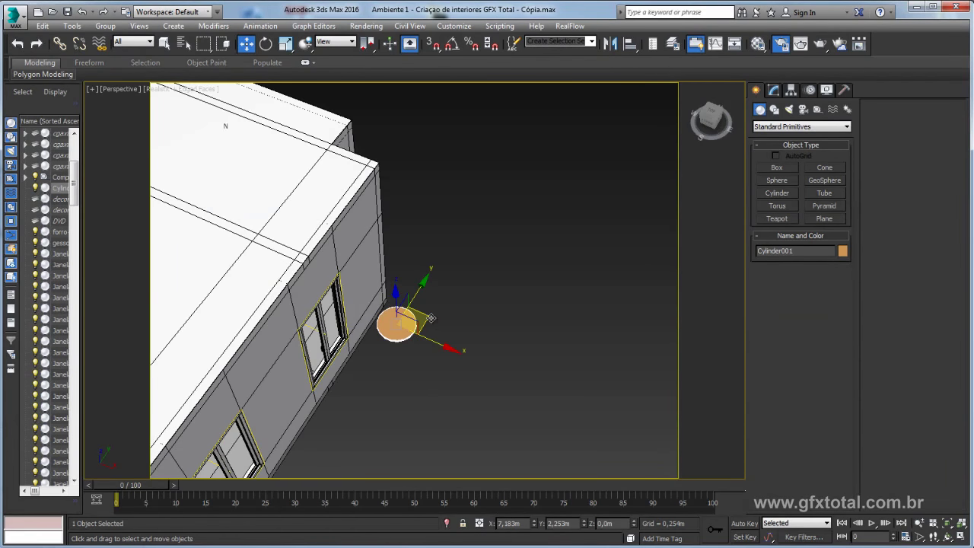
pyautogui.moveTo(444, 332); pyautogui.dragTo(430, 342)
pyautogui.moveTo(431, 344)
pyautogui.mouseDown(button='middle')
pyautogui.moveTo(472, 348)
pyautogui.moveTo(408, 323)
pyautogui.mouseUp(button='middle')
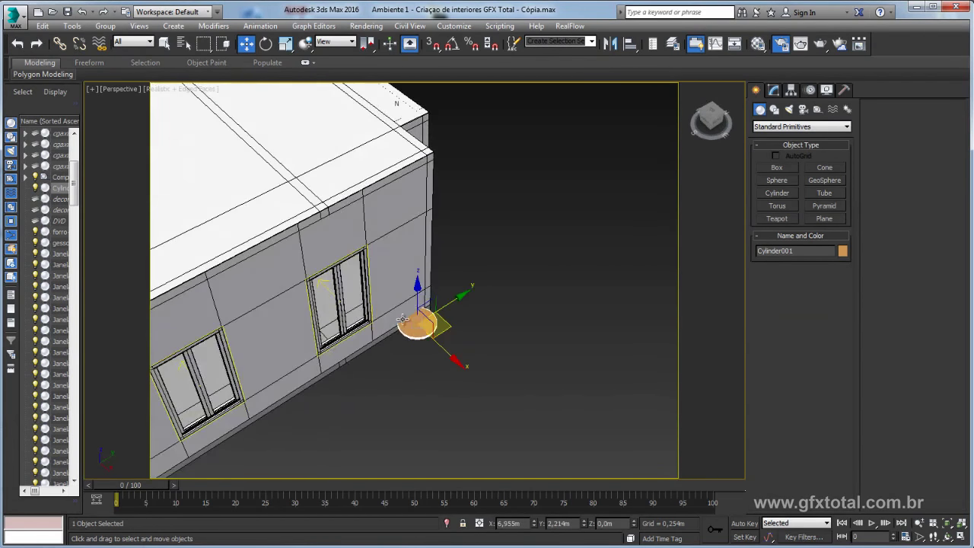
pyautogui.scroll(2, 409, 323)
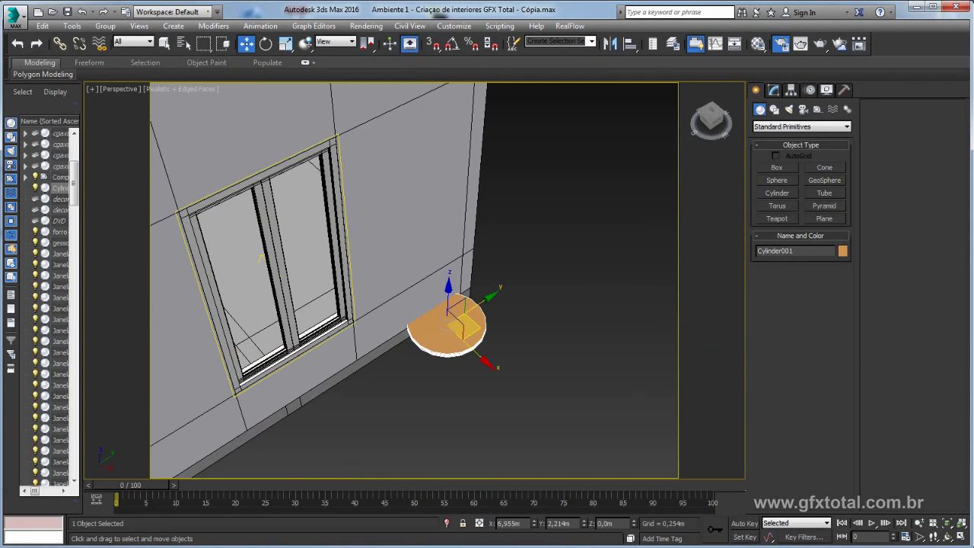
pyautogui.press('F10')
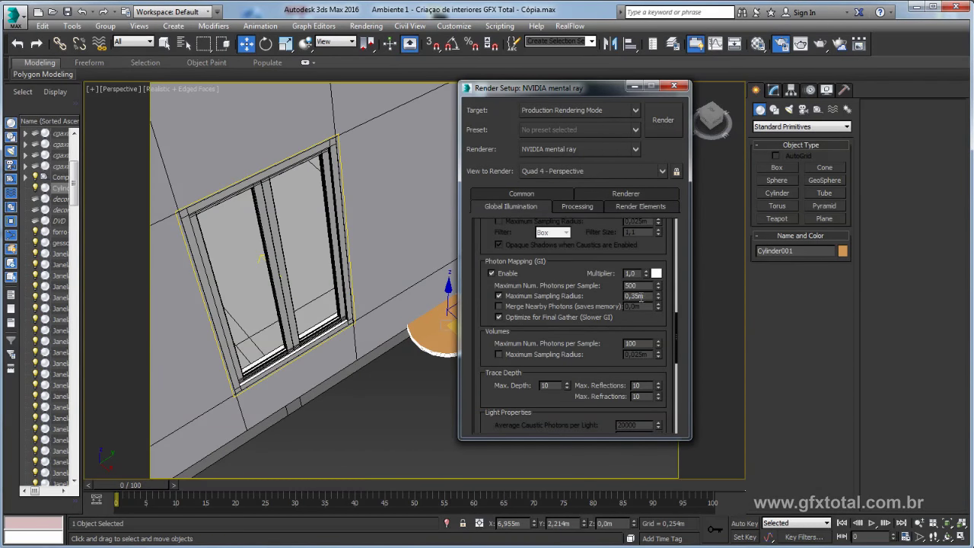
# Review the photon values: 500 photons per sample and 100000 GI photons per light.
pyautogui.doubleClick(645, 293)
pyautogui.doubleClick(643, 285)
pyautogui.scroll(-3, 578, 319)
pyautogui.scroll(-2, 548, 358)
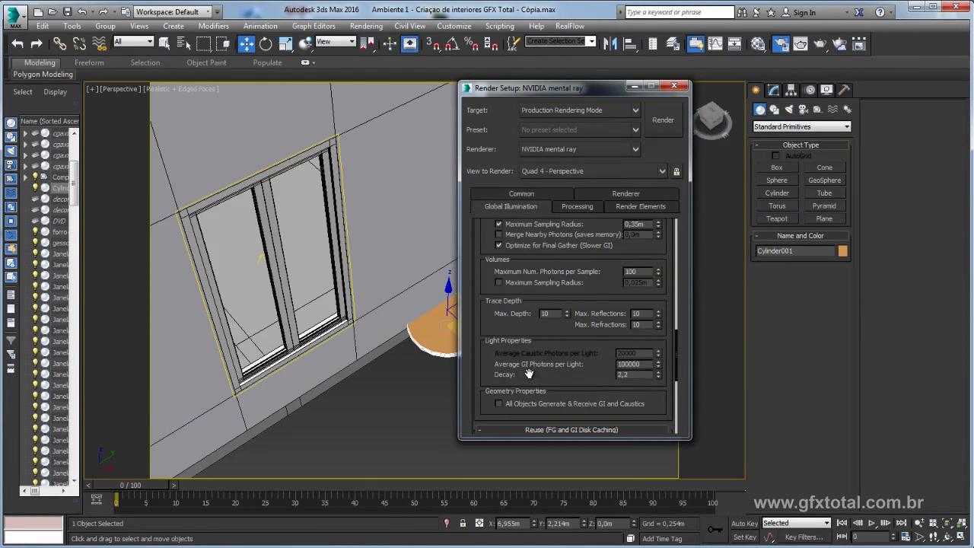
pyautogui.scroll(-3, 528, 374)
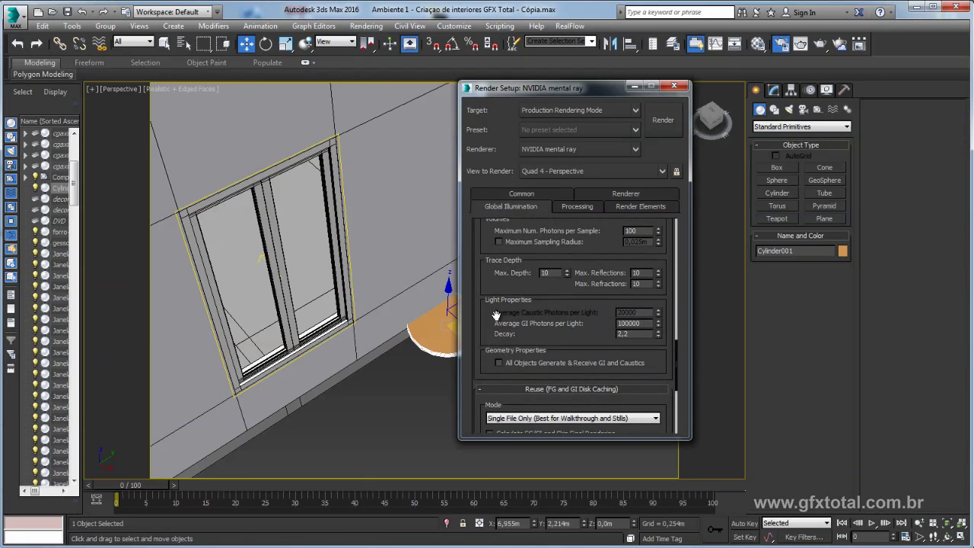
pyautogui.moveTo(645, 323); pyautogui.dragTo(608, 319)
# Close Render Setup, orbit out to the whole house, and clear the selection.
pyautogui.click(638, 85)
pyautogui.scroll(-5, 456, 251)
pyautogui.moveTo(487, 251)
pyautogui.keyDown('alt'); pyautogui.mouseDown(button='middle')
pyautogui.moveTo(544, 202)
pyautogui.moveTo(432, 309)
pyautogui.moveTo(442, 172)
pyautogui.mouseUp(button='middle'); pyautogui.keyUp('alt')
pyautogui.scroll(-5, 545, 196)
pyautogui.click(442, 172)
# Select Daylight001 and set its GI photons multiplier to 0,5.
pyautogui.click(398, 180)
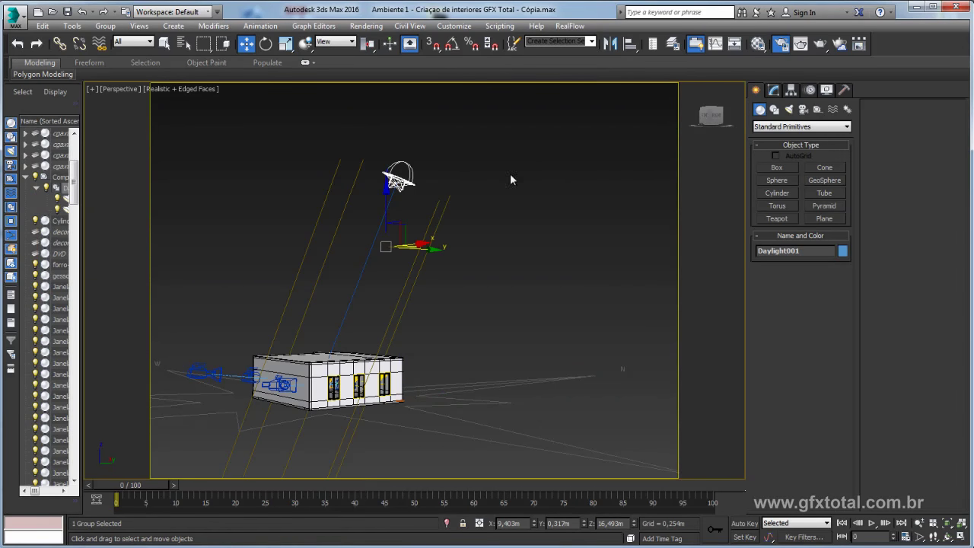
pyautogui.click(773, 90)
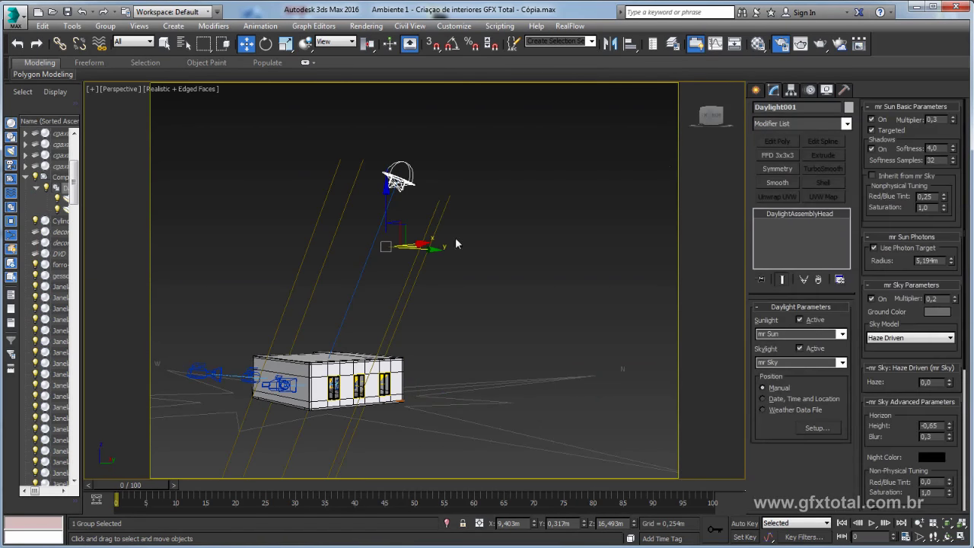
pyautogui.keyDown('alt'); pyautogui.moveTo(455, 237); pyautogui.dragTo(397, 154, button='middle'); pyautogui.keyUp('alt')
pyautogui.scroll(-5, 904, 438)
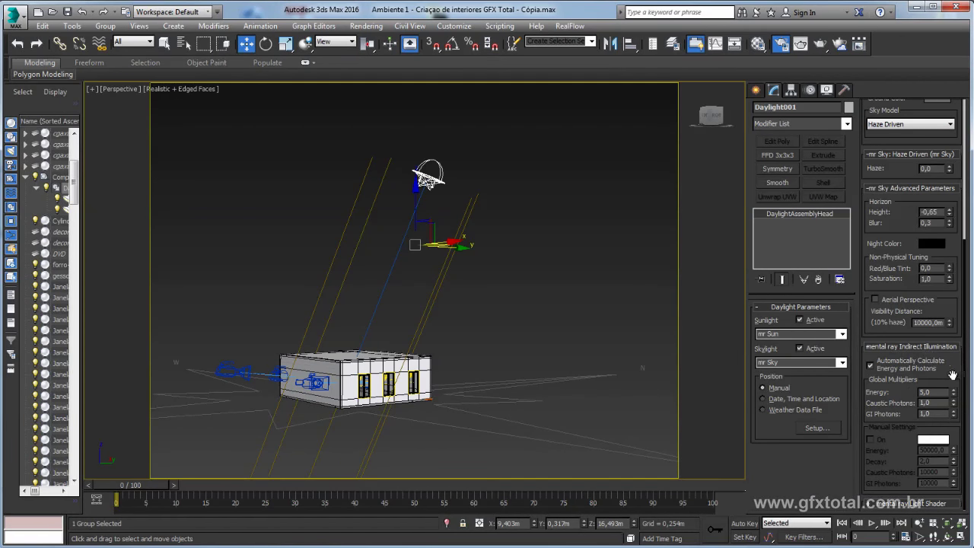
pyautogui.doubleClick(933, 403)
pyautogui.doubleClick(941, 415)
pyautogui.write('0,5')
pyautogui.press('Return')
# Turn off Automatically Calculate, zero the caustic and GI photons, and set Decay to 2,2.
pyautogui.click(869, 367)
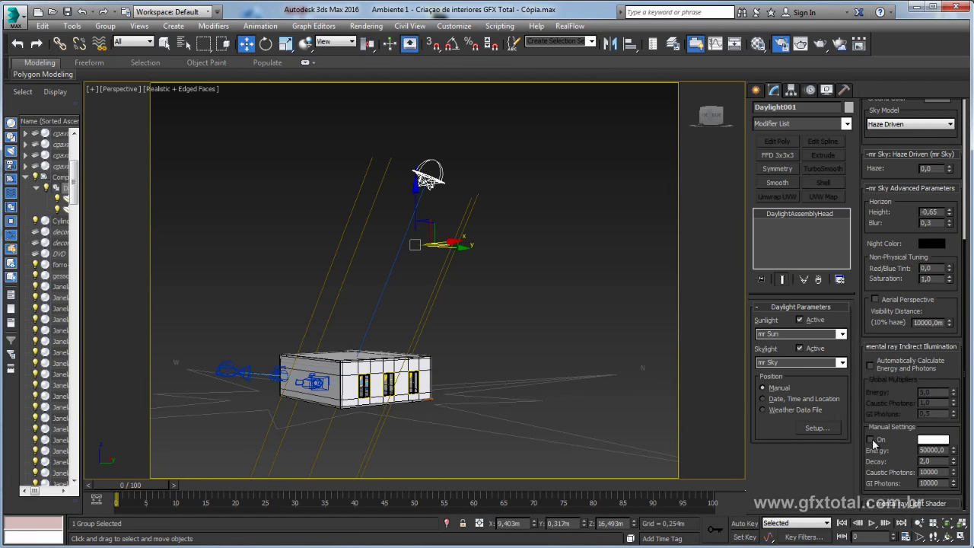
pyautogui.doubleClick(940, 472)
pyautogui.rightClick(950, 485)
pyautogui.rightClick(953, 473)
pyautogui.write('2,2')
# Orbit around the house, then view the room through PhysCamera002.
pyautogui.keyDown('alt'); pyautogui.moveTo(358, 365); pyautogui.dragTo(657, 323, button='middle'); pyautogui.keyUp('alt')
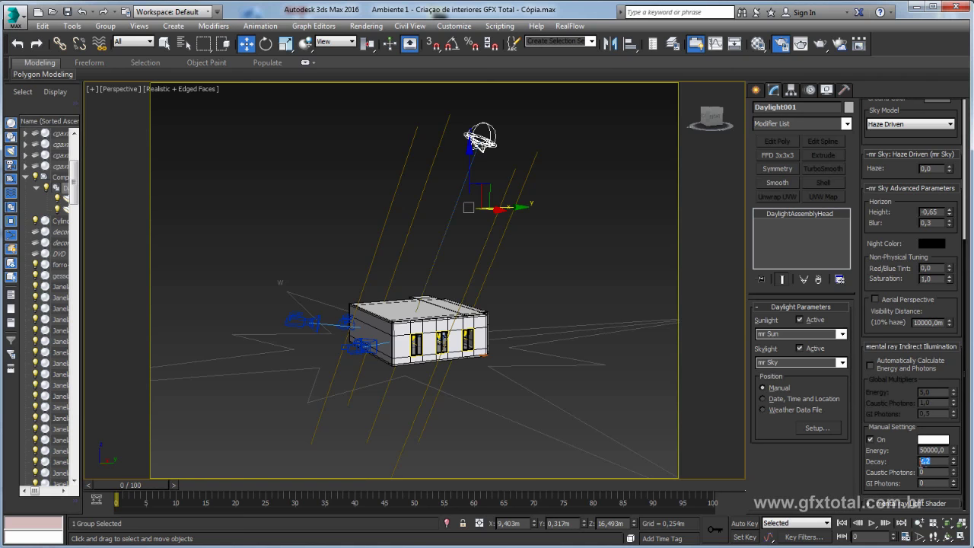
pyautogui.scroll(3, 500, 371)
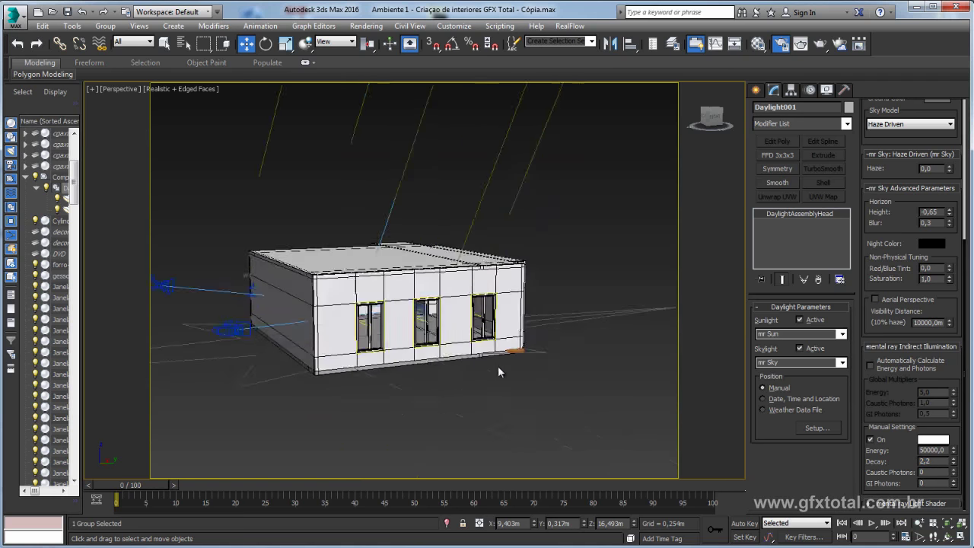
pyautogui.scroll(3, 498, 366)
pyautogui.moveTo(498, 365); pyautogui.dragTo(474, 323, button='middle')
pyautogui.press('c')
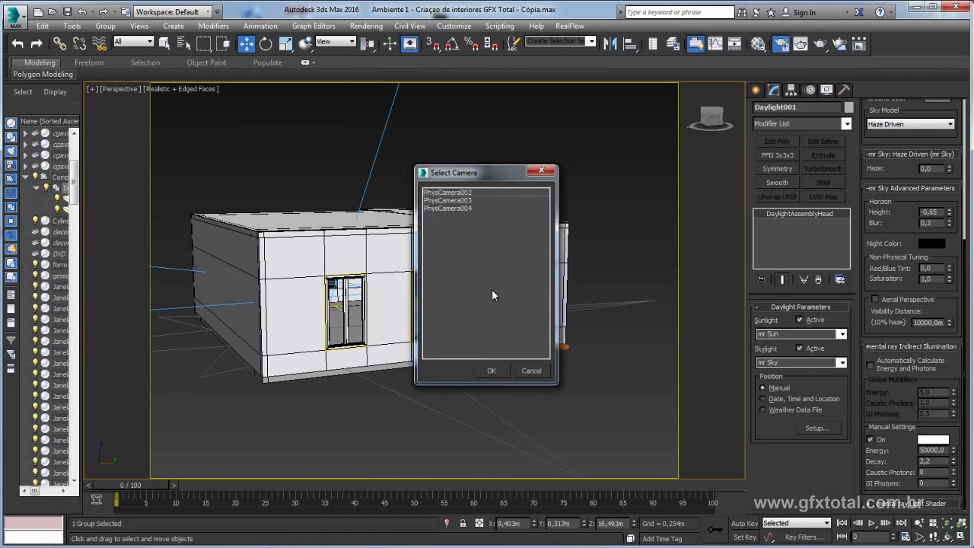
pyautogui.click(452, 194)
pyautogui.doubleClick(453, 193)
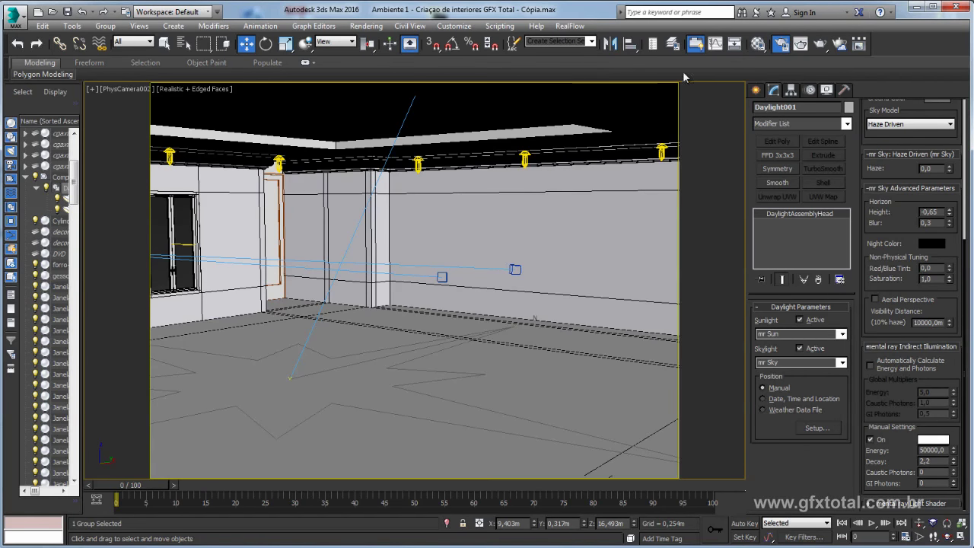
# Move the render region to the back wall centre, set FG Bounces to 0, and render it.
pyautogui.click(801, 44)
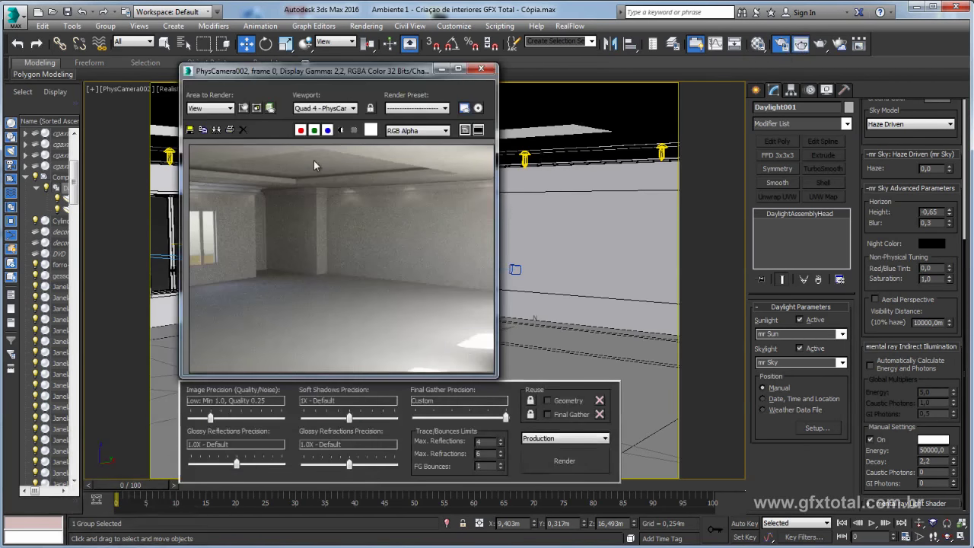
pyautogui.moveTo(235, 279)
pyautogui.mouseDown()
pyautogui.moveTo(337, 264)
pyautogui.moveTo(357, 288)
pyautogui.mouseUp()
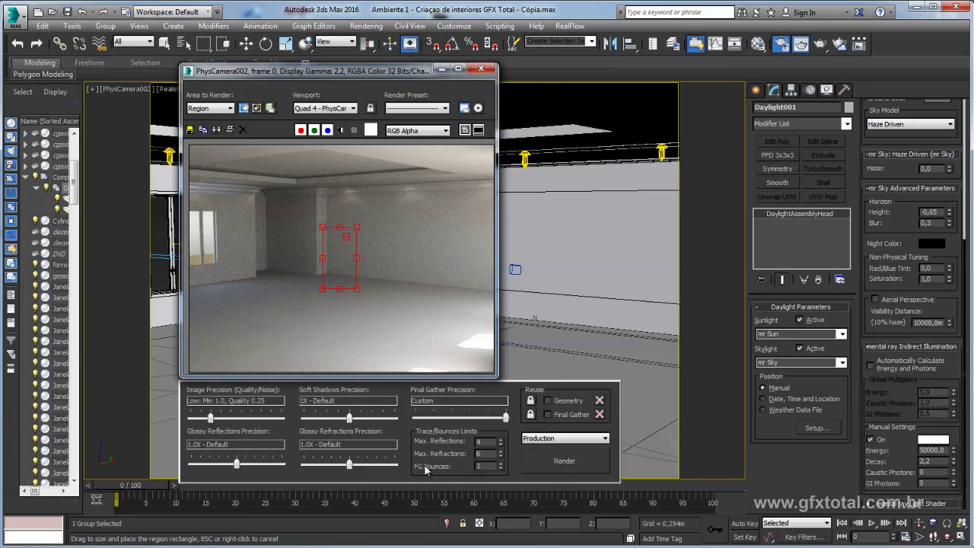
pyautogui.click(501, 468)
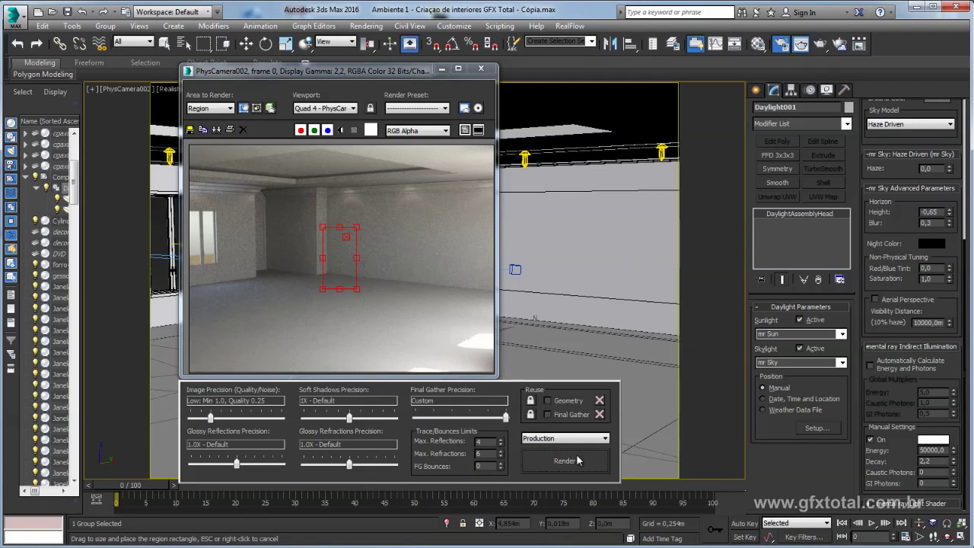
pyautogui.click(554, 461)
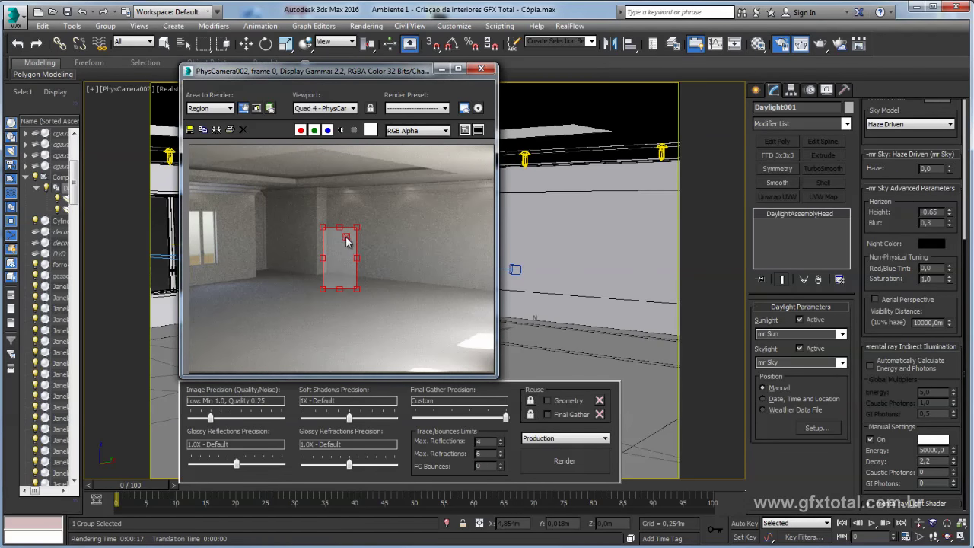
pyautogui.press('w')
pyautogui.scroll(5, 337, 278)
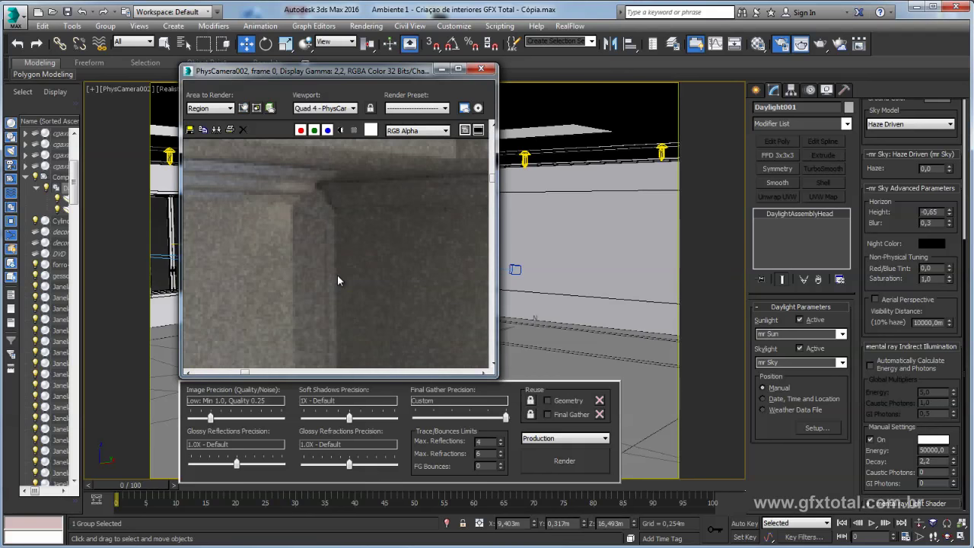
pyautogui.scroll(-5, 337, 280)
pyautogui.scroll(5, 335, 280)
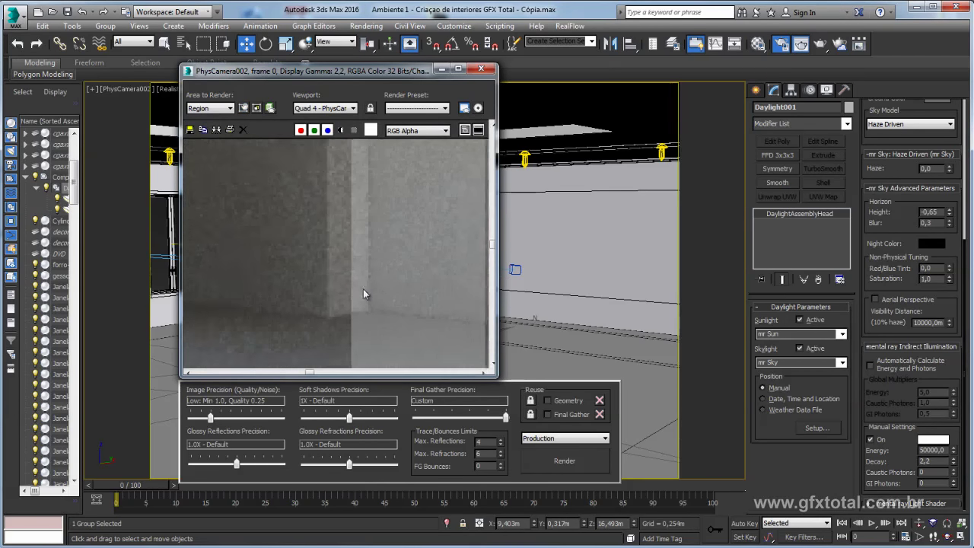
pyautogui.moveTo(363, 288); pyautogui.dragTo(306, 322, button='middle')
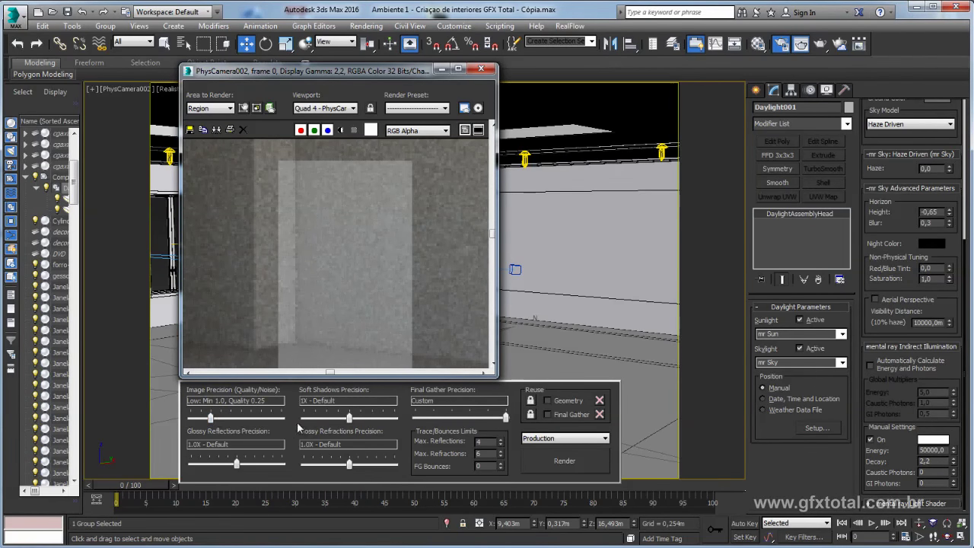
pyautogui.scroll(-5, 345, 282)
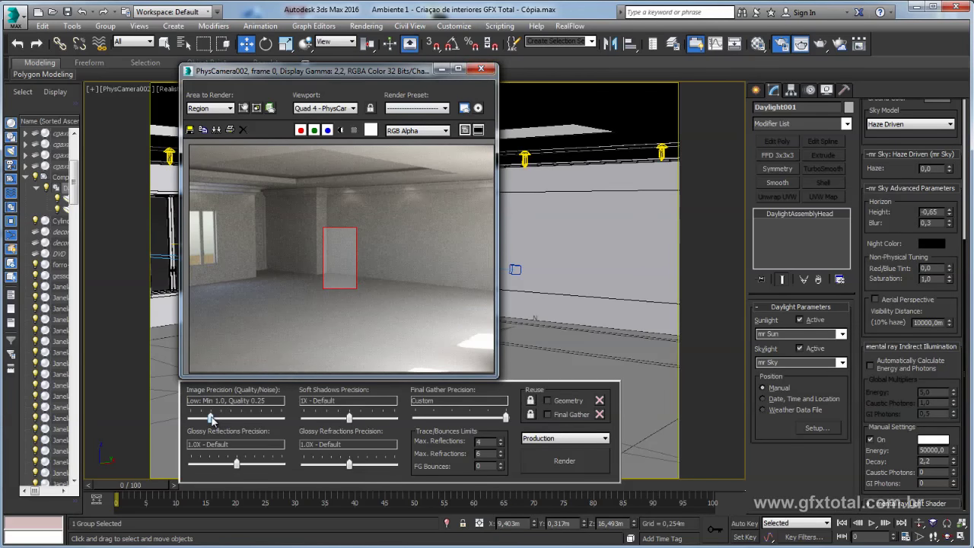
pyautogui.moveTo(211, 419); pyautogui.dragTo(252, 420)
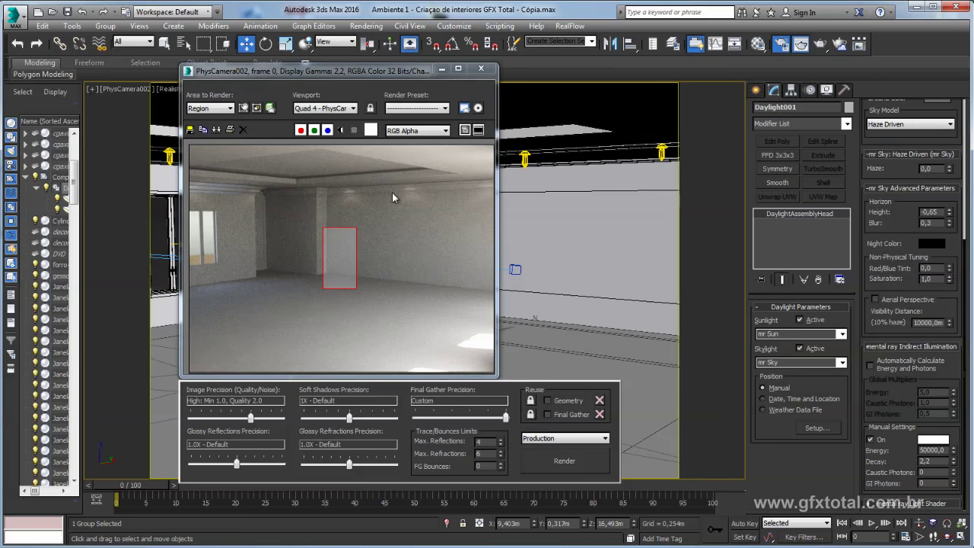
# Set Area to Render to View and render the whole room at High precision.
pyautogui.click(213, 109)
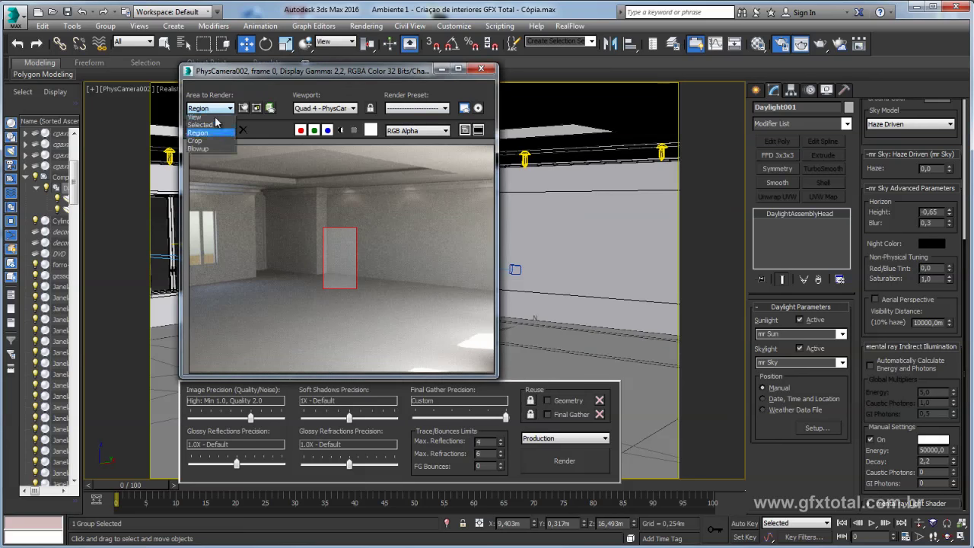
pyautogui.click(198, 121)
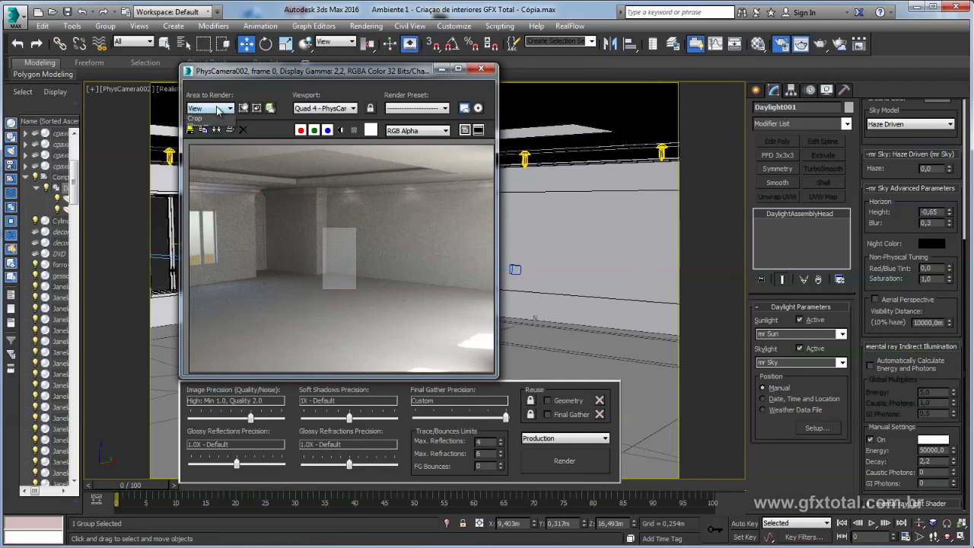
pyautogui.click(216, 109)
pyautogui.click(217, 111)
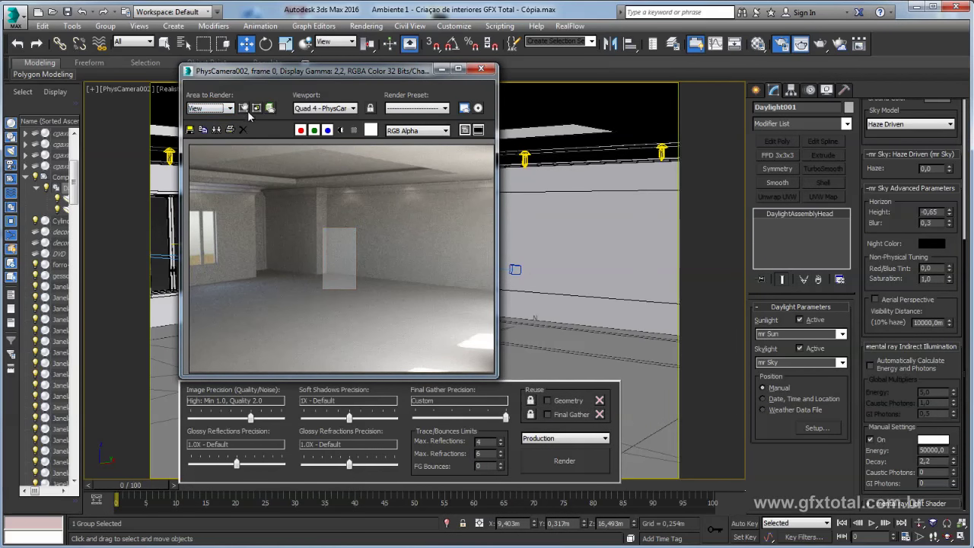
pyautogui.click(245, 108)
pyautogui.click(213, 108)
pyautogui.click(199, 119)
pyautogui.click(567, 461)
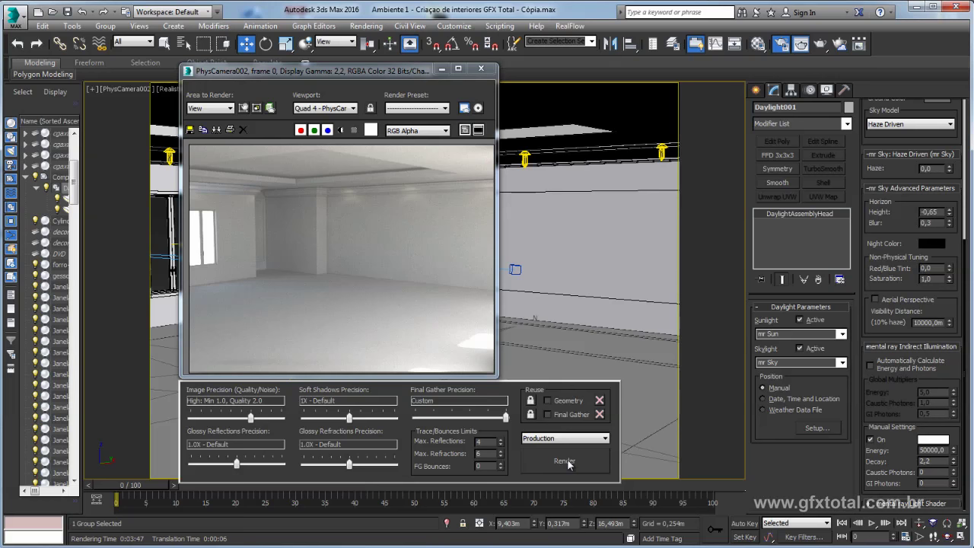
pyautogui.click(757, 44)
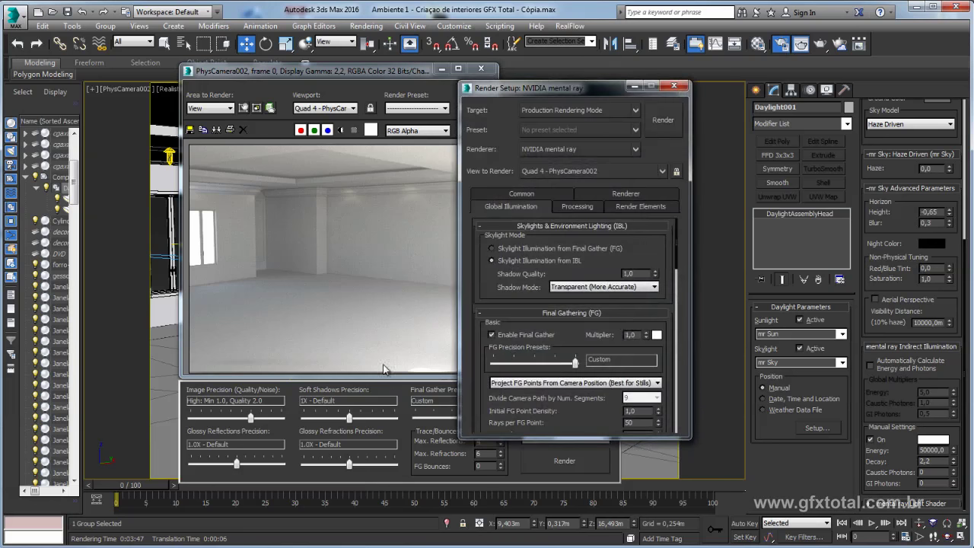
# Disable Material Override in the Processing settings and close Render Setup.
pyautogui.click(576, 207)
pyautogui.click(492, 313)
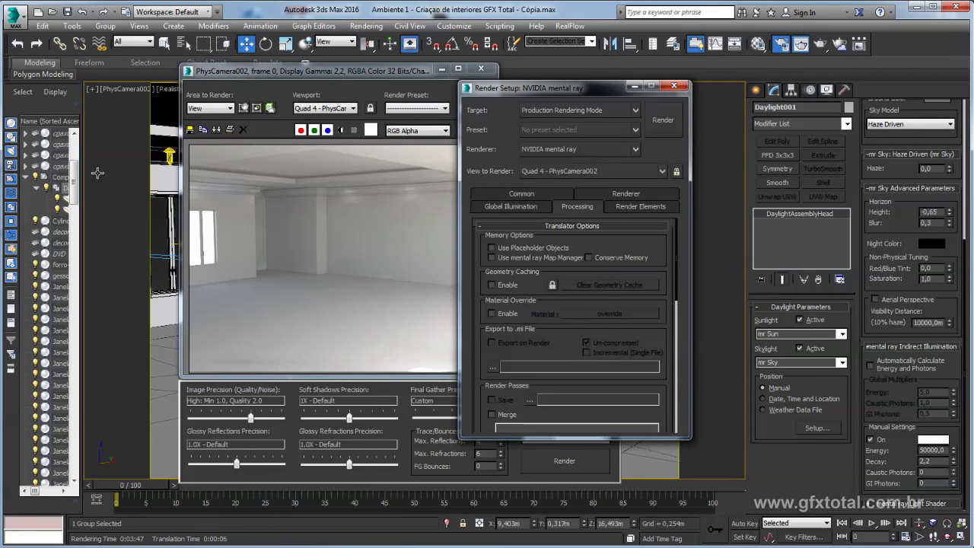
pyautogui.click(674, 85)
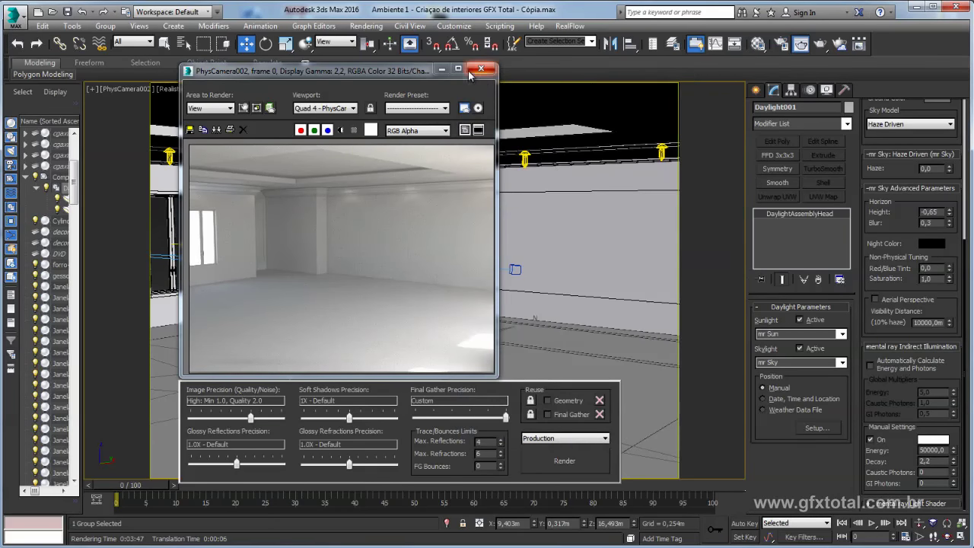
# Save the render as JPEG 'Teste 02' in the desktop render folder.
pyautogui.click(190, 131)
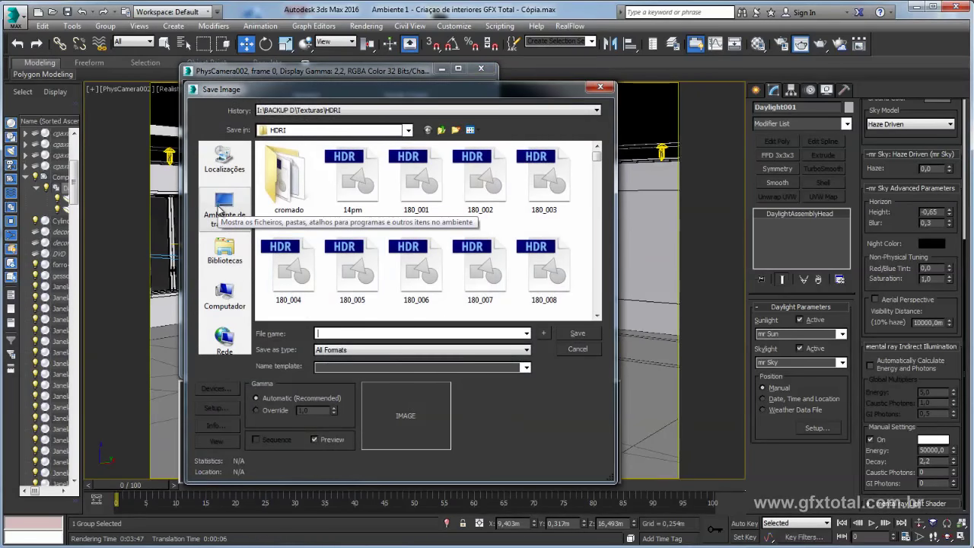
pyautogui.click(219, 210)
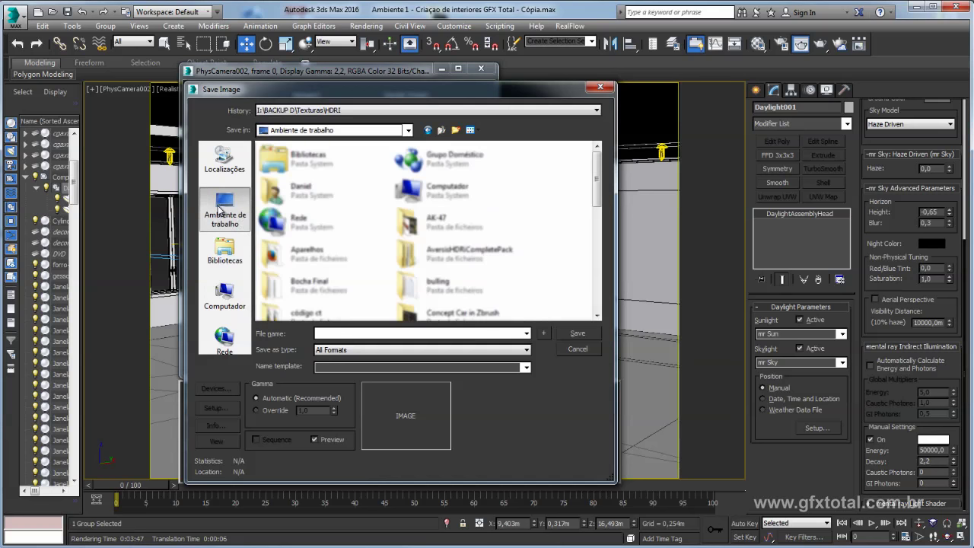
pyautogui.moveTo(596, 200); pyautogui.dragTo(598, 289)
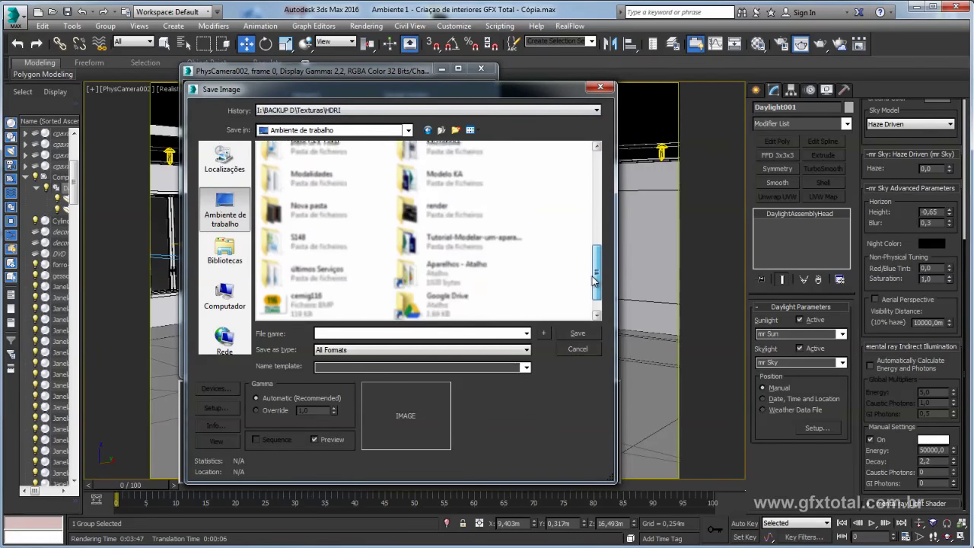
pyautogui.doubleClick(441, 207)
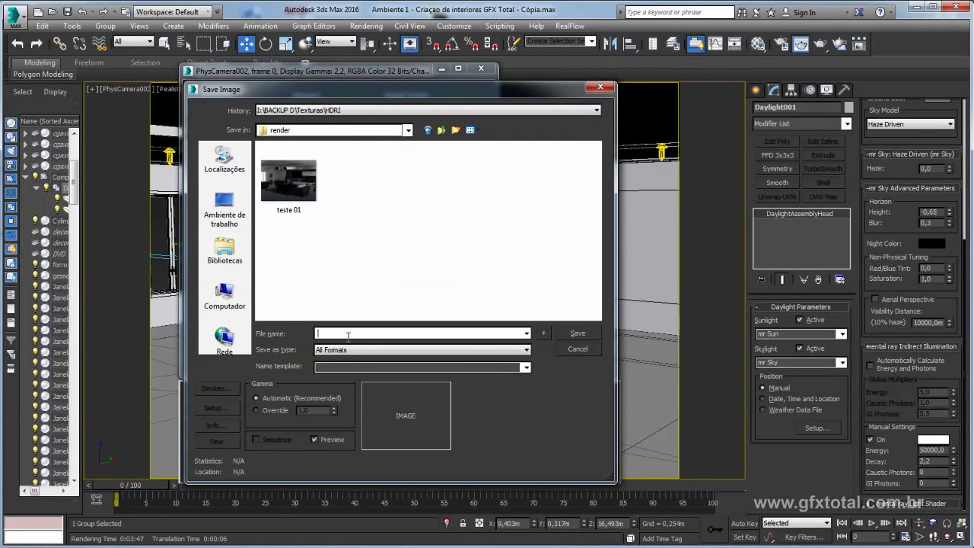
pyautogui.write('Teste')
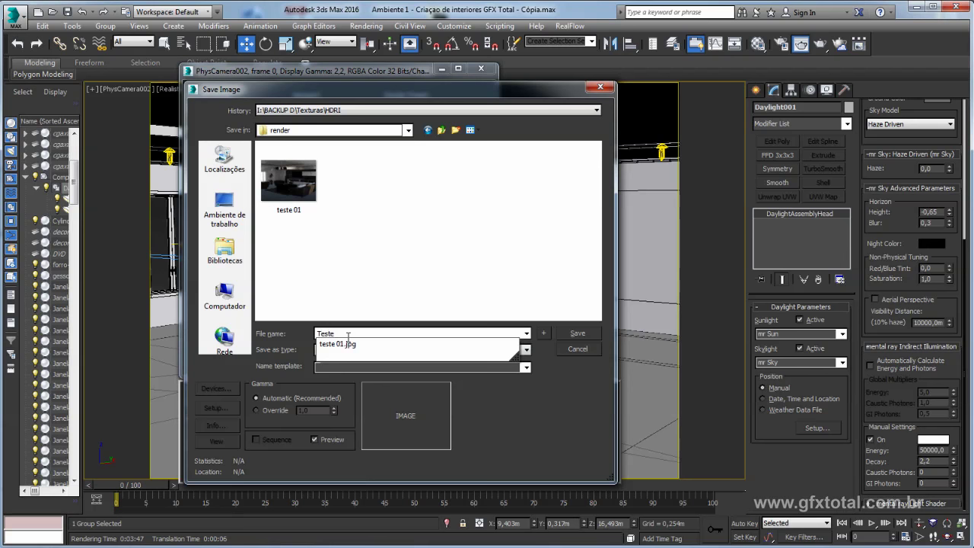
pyautogui.write(' 02')
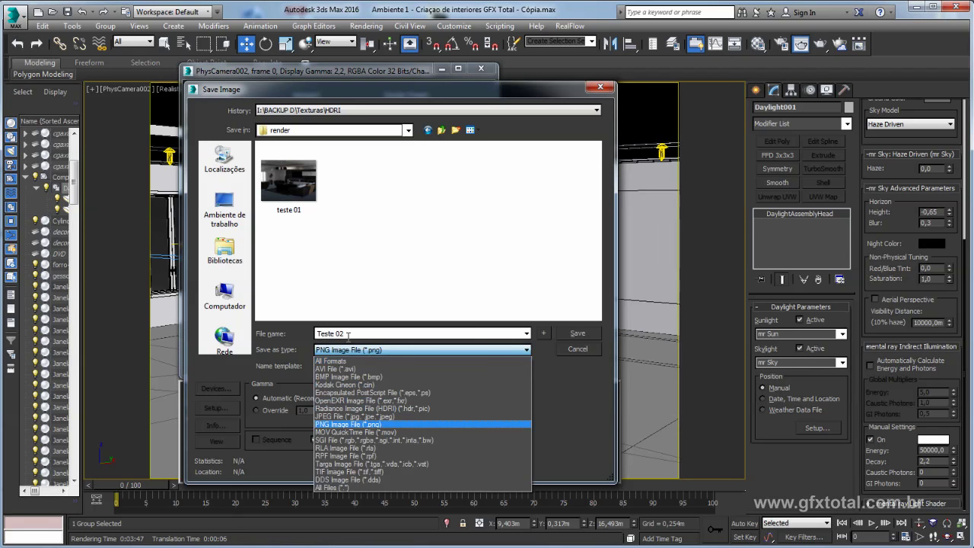
pyautogui.press('Down')
pyautogui.press('Down')
pyautogui.press('Down')
pyautogui.press('Return')
pyautogui.press('Return')
pyautogui.click(364, 353)
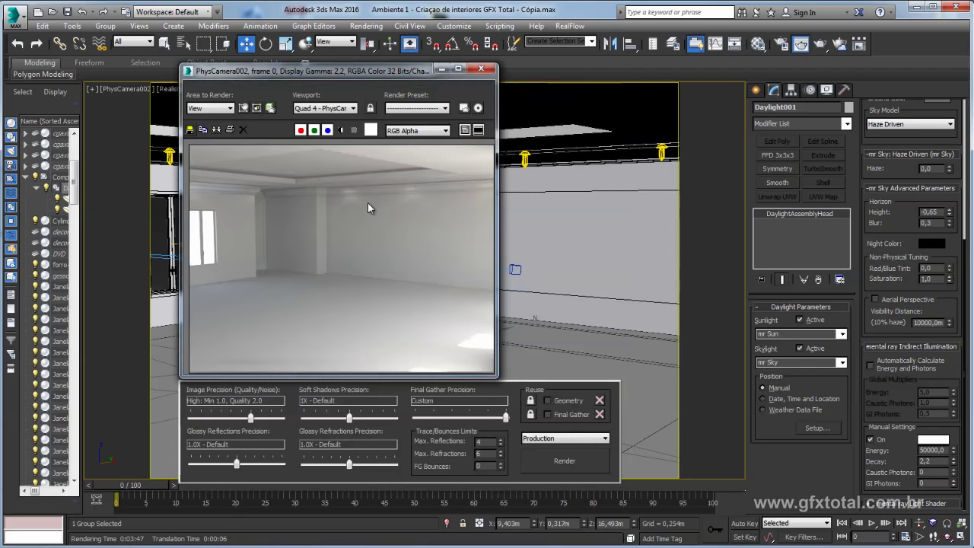
# Close the frame window and unhide all hidden objects and layers.
pyautogui.click(477, 108)
pyautogui.click(479, 70)
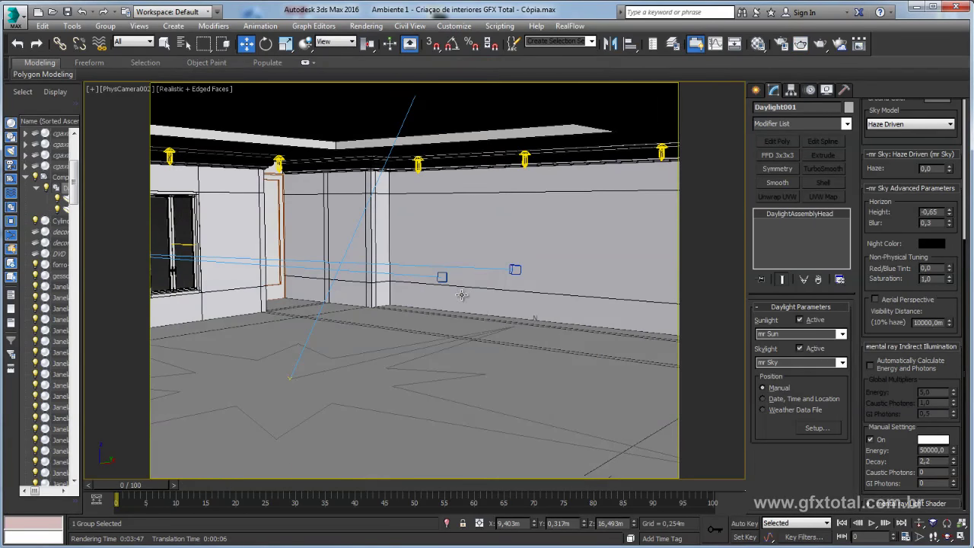
pyautogui.rightClick(454, 274)
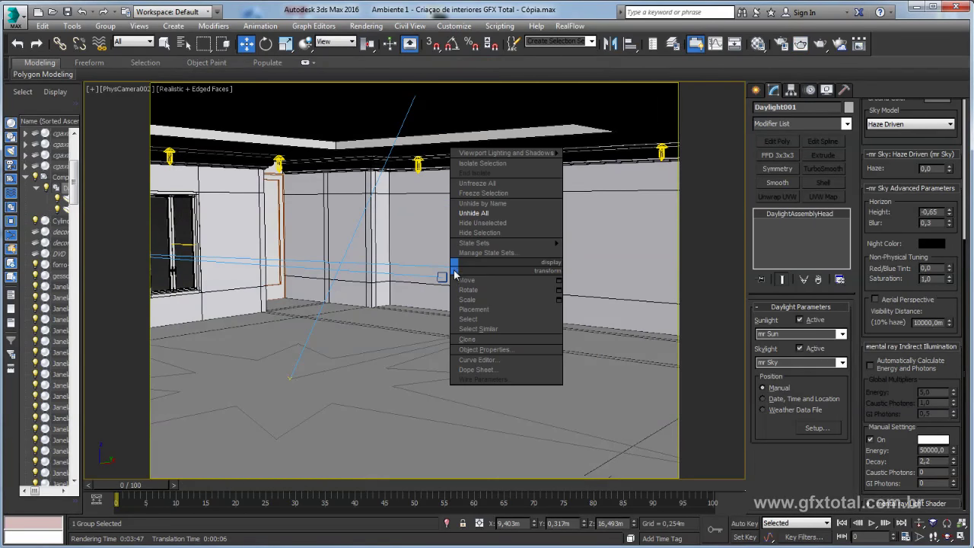
pyautogui.click(482, 215)
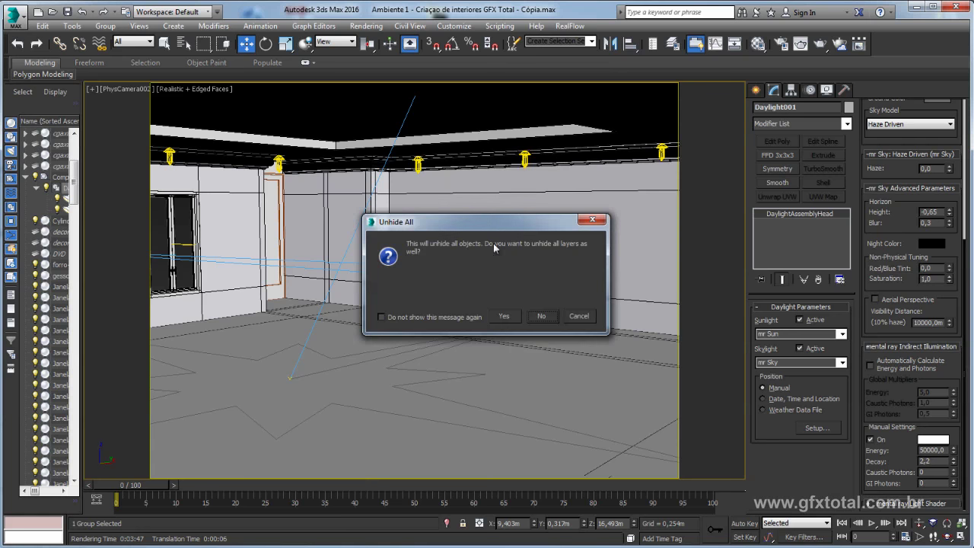
pyautogui.click(506, 317)
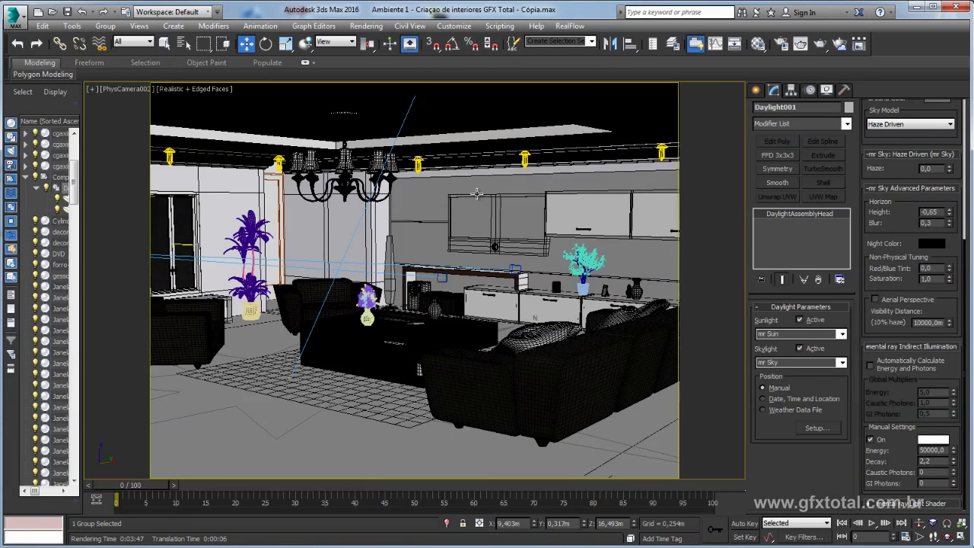
# Load the scene's tacas material into an empty Material Editor slot with the eyedropper.
pyautogui.click(759, 44)
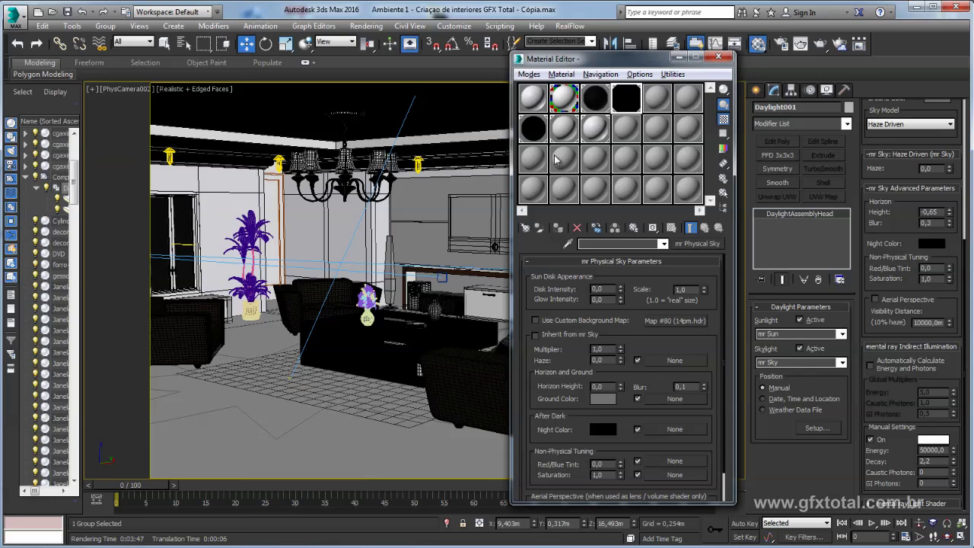
pyautogui.click(625, 130)
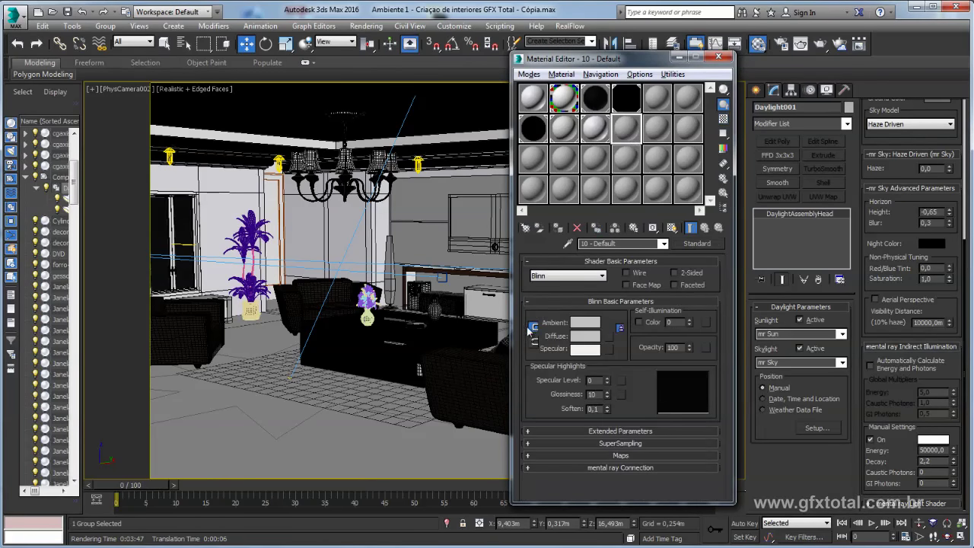
pyautogui.click(567, 244)
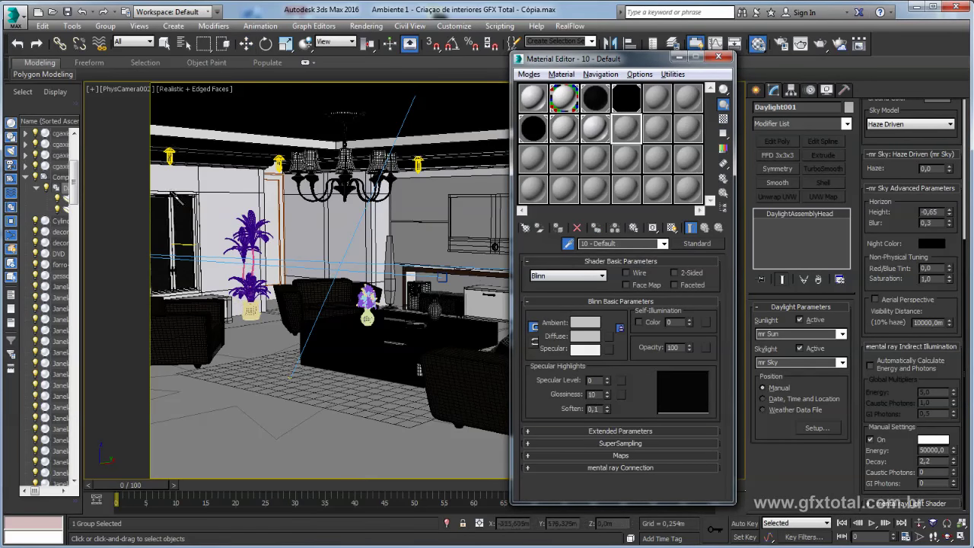
pyautogui.click(172, 204)
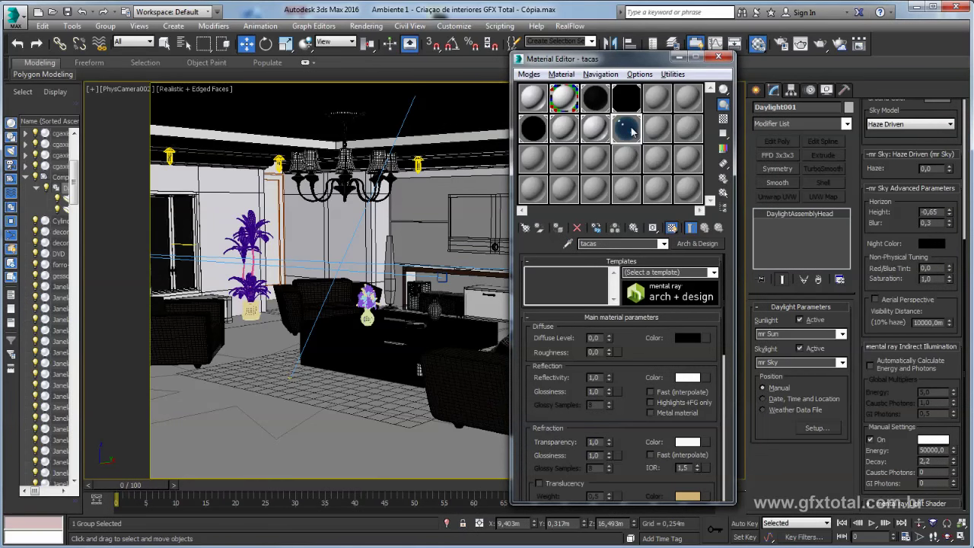
# Enlarge the tacas sample on a checkered backdrop and slightly darken its refraction colour.
pyautogui.click(722, 122)
pyautogui.doubleClick(625, 128)
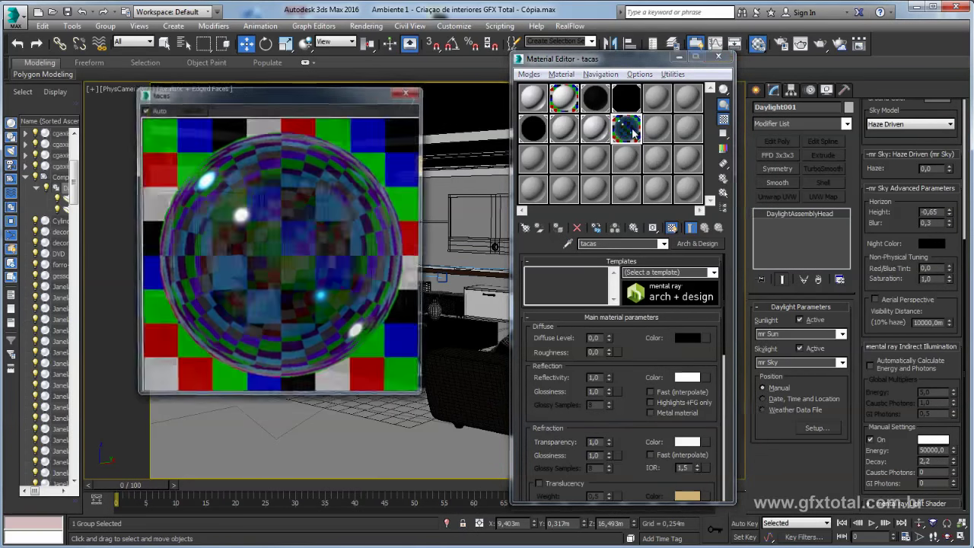
pyautogui.moveTo(313, 97)
pyautogui.mouseDown()
pyautogui.moveTo(583, 113)
pyautogui.moveTo(450, 109)
pyautogui.mouseUp()
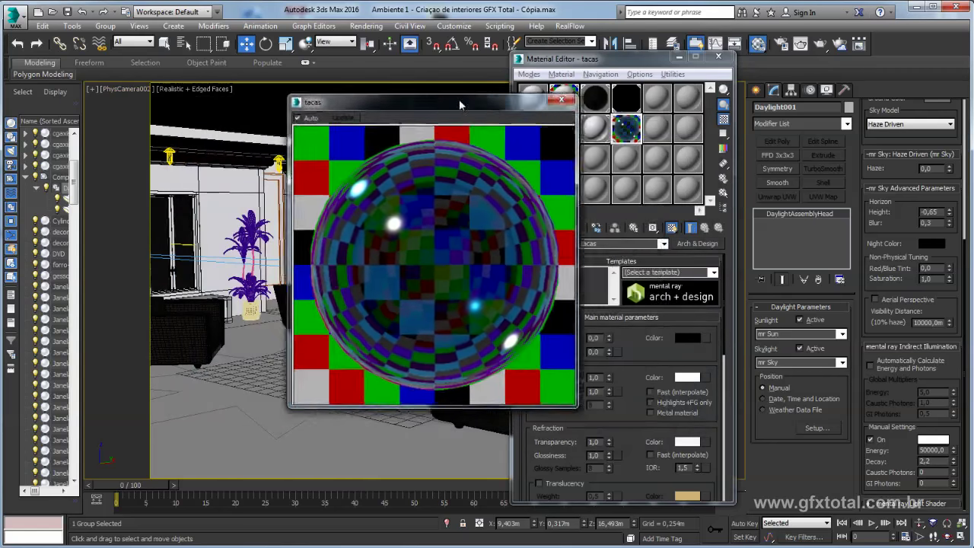
pyautogui.scroll(-5, 636, 303)
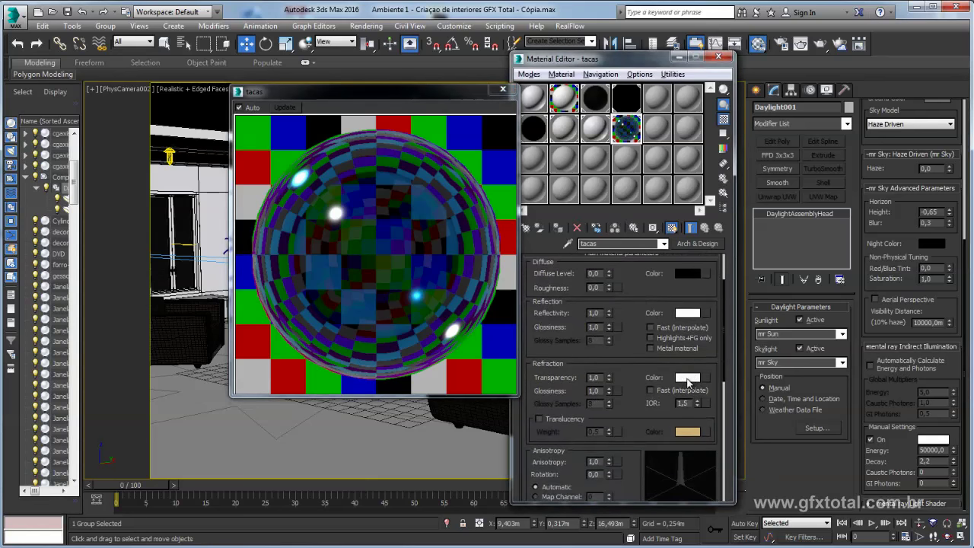
pyautogui.click(687, 378)
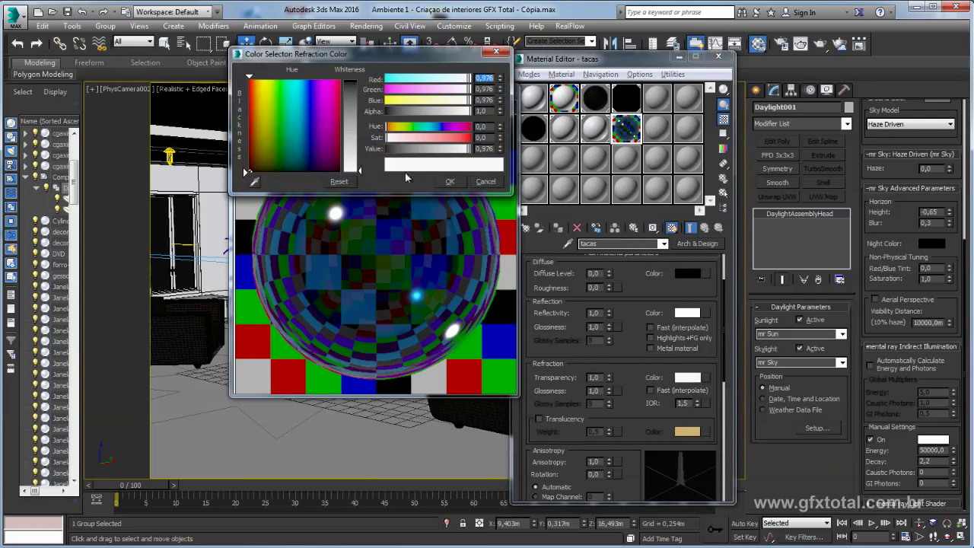
pyautogui.moveTo(470, 155); pyautogui.dragTo(473, 155)
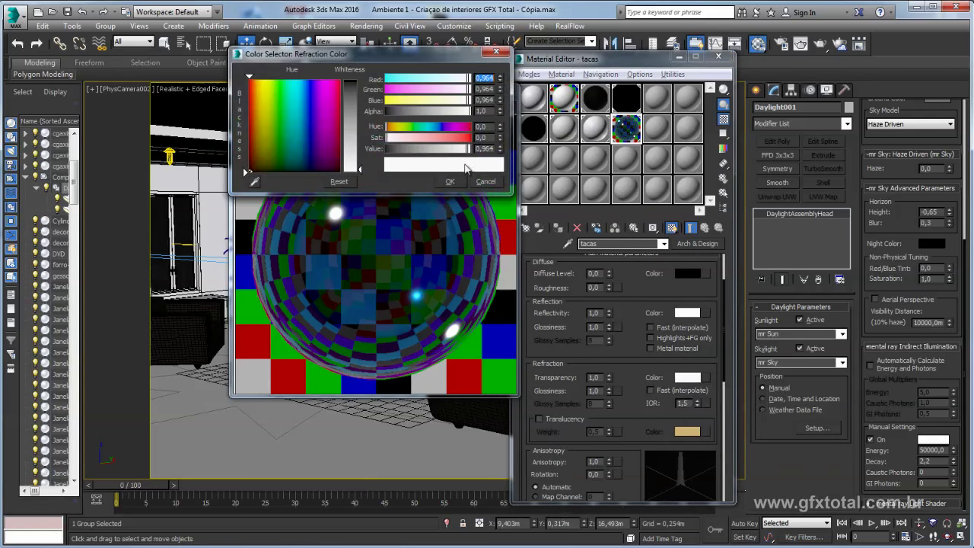
pyautogui.click(450, 181)
# Set the 0,762m refraction max-distance colour to near white and close the editor.
pyautogui.scroll(-1, 639, 296)
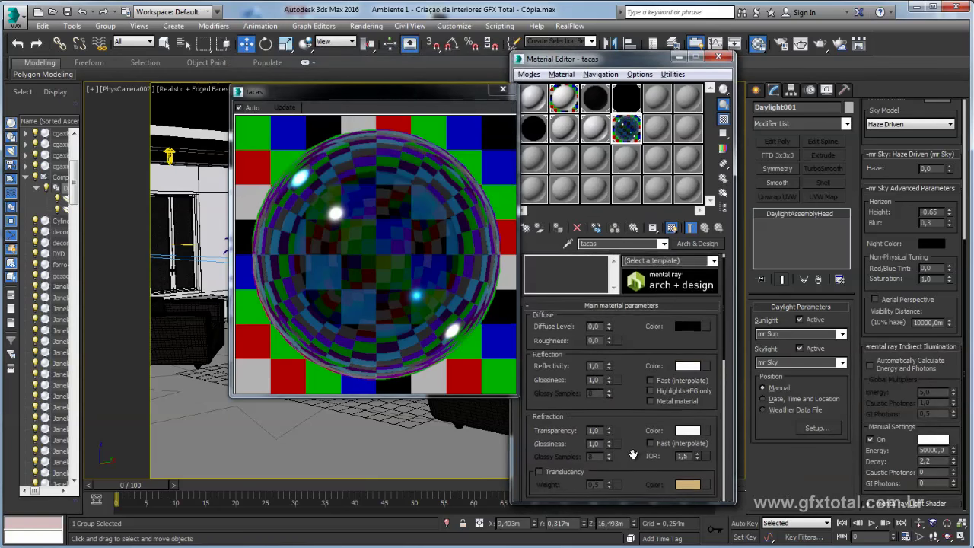
pyautogui.moveTo(639, 297); pyautogui.dragTo(658, 52)
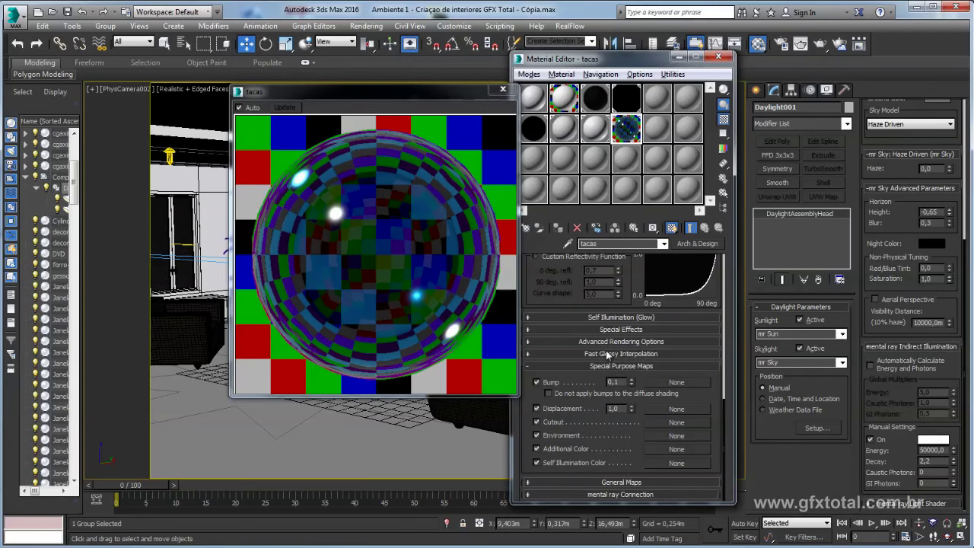
pyautogui.click(601, 341)
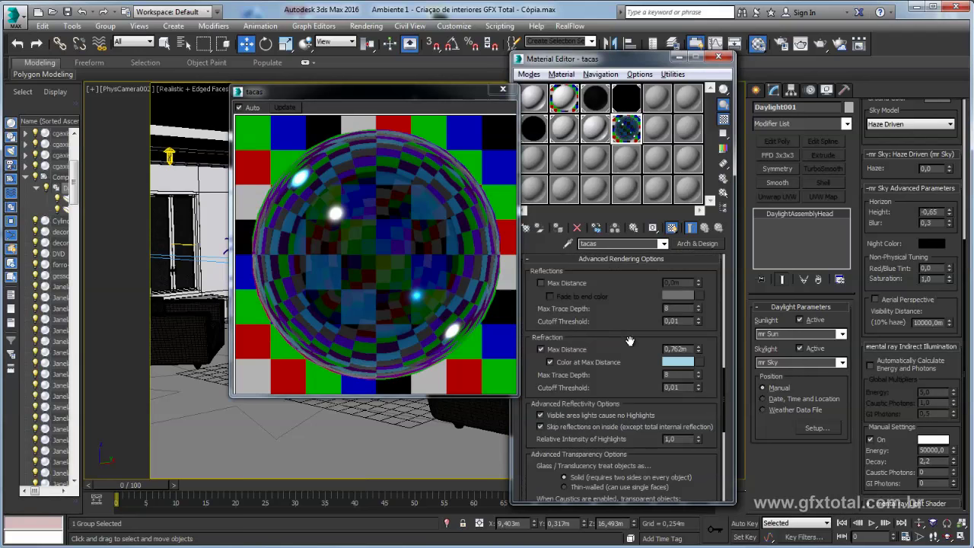
pyautogui.moveTo(629, 341); pyautogui.dragTo(544, 307)
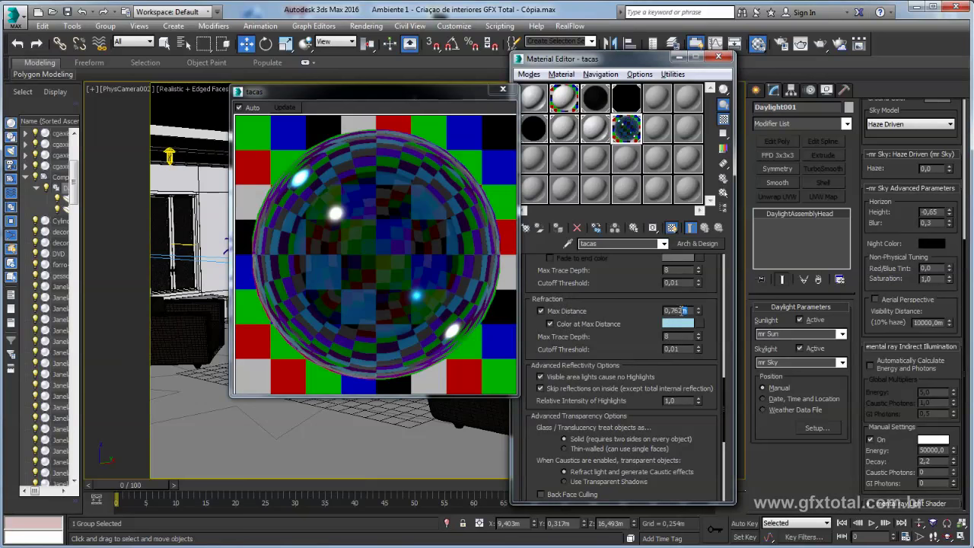
pyautogui.moveTo(683, 311); pyautogui.dragTo(673, 310)
pyautogui.click(679, 325)
pyautogui.moveTo(430, 135); pyautogui.dragTo(385, 138)
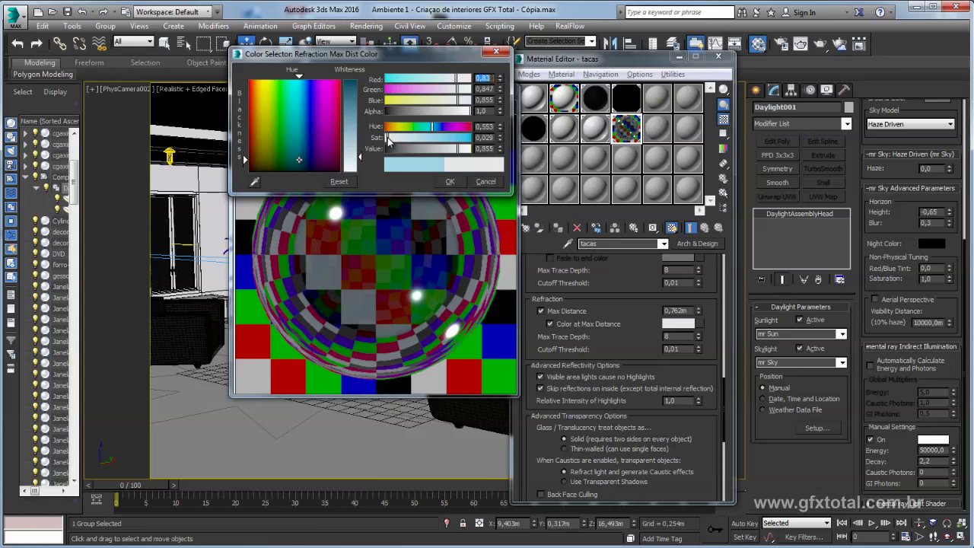
pyautogui.moveTo(468, 150); pyautogui.dragTo(470, 149)
pyautogui.click(449, 182)
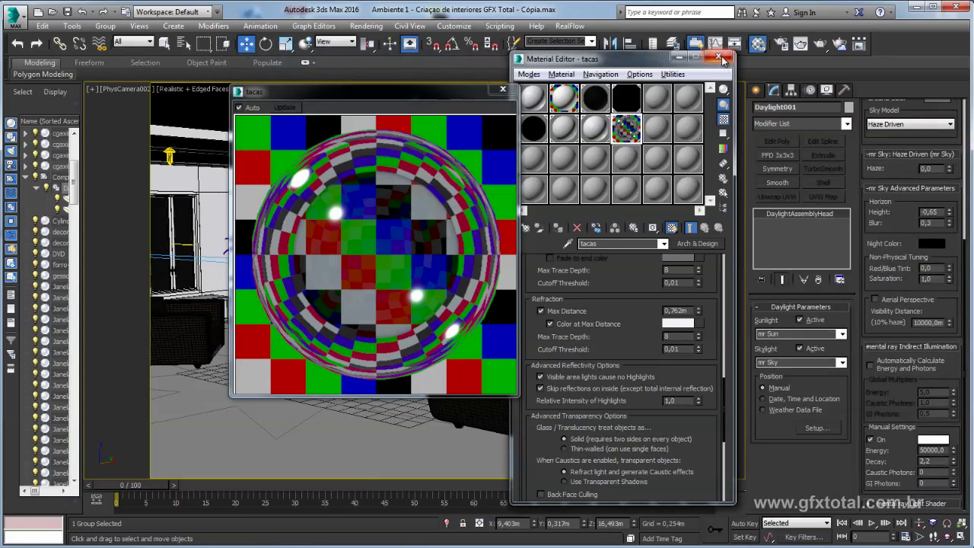
pyautogui.click(717, 56)
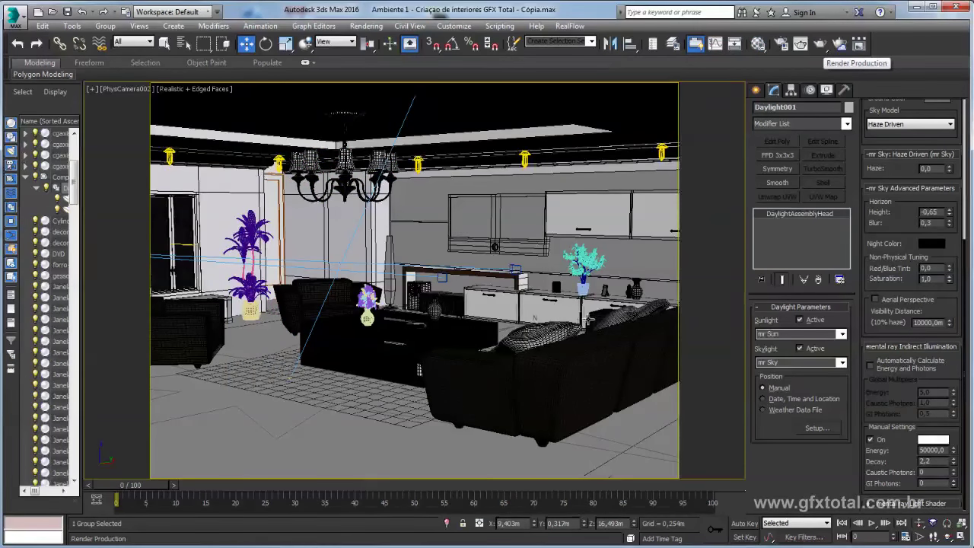
# Open the rendered frame window and return Image Precision to High (Min 1.0, Quality 2.0).
pyautogui.click(800, 43)
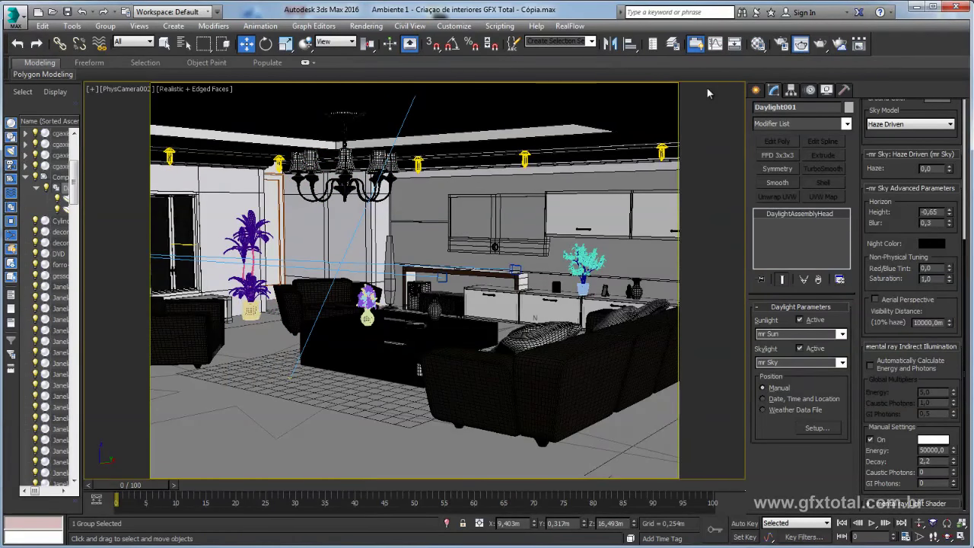
pyautogui.moveTo(307, 420); pyautogui.dragTo(299, 420)
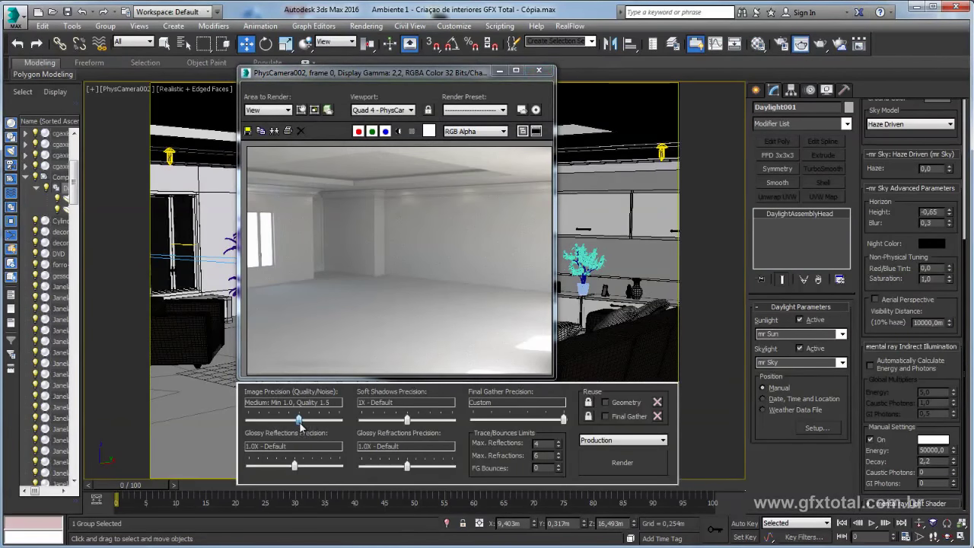
pyautogui.click(304, 424)
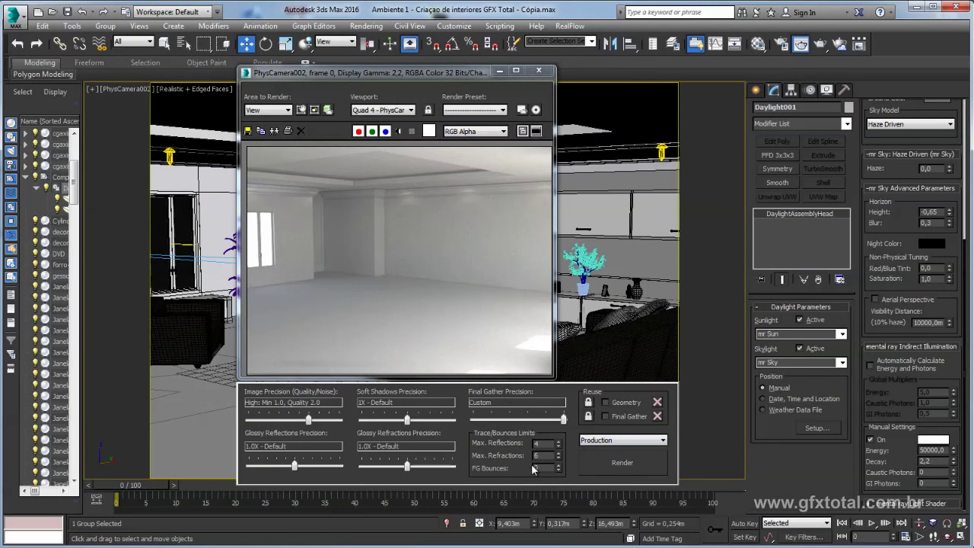
# Show the mental ray Global Illumination settings and disable Photon Mapping.
pyautogui.click(782, 44)
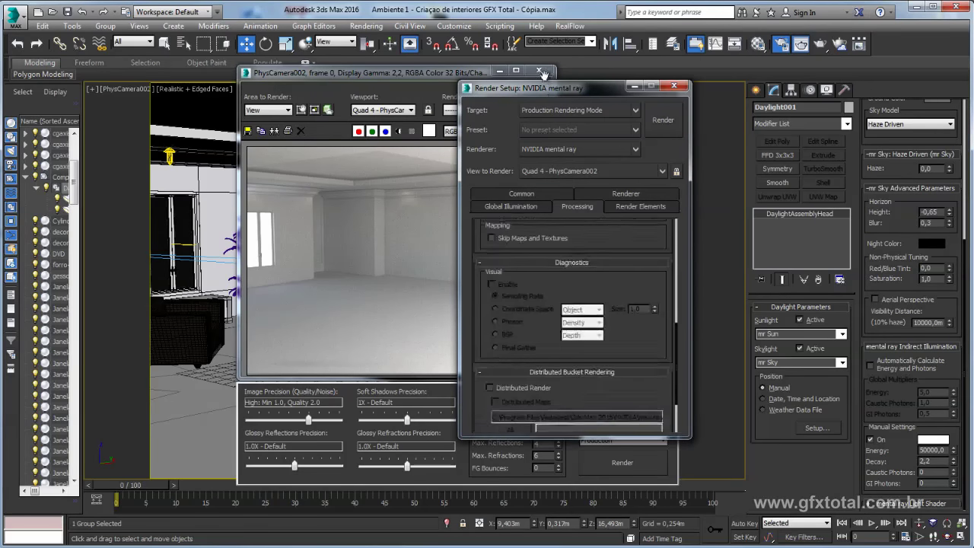
pyautogui.click(512, 209)
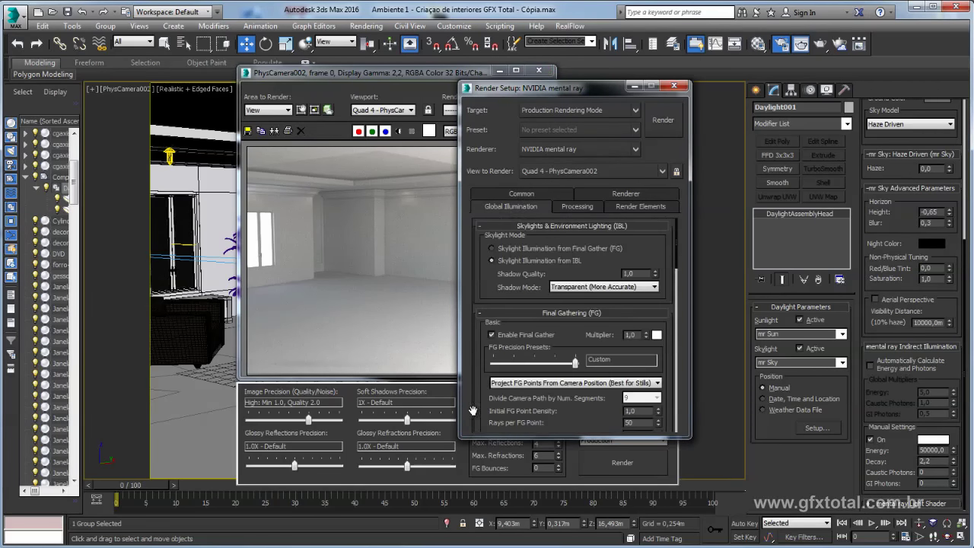
pyautogui.scroll(-5, 473, 411)
pyautogui.scroll(-5, 473, 411)
pyautogui.scroll(-3, 477, 336)
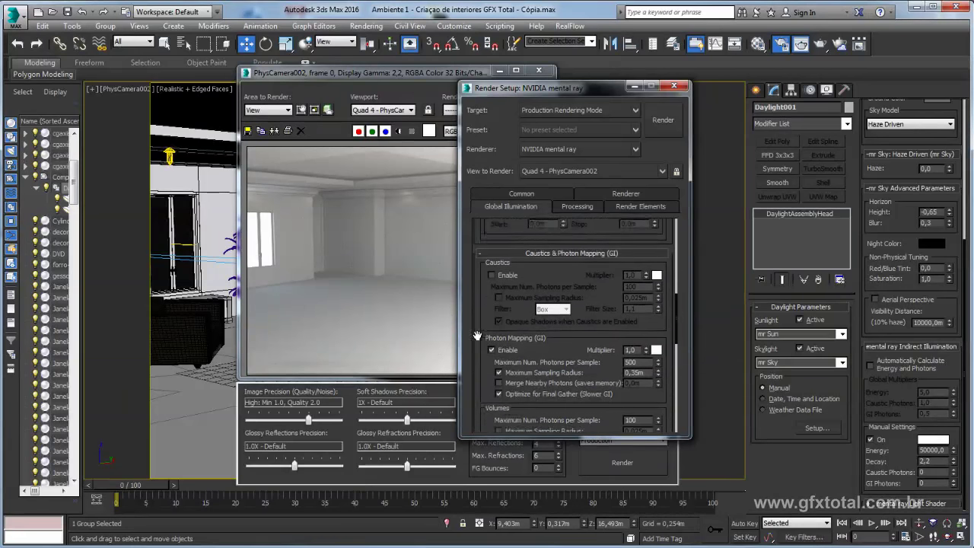
pyautogui.scroll(-1, 477, 335)
pyautogui.click(490, 336)
# Set Final Gather diffuse bounces to 3 and re-enable Photon Mapping.
pyautogui.scroll(5, 578, 331)
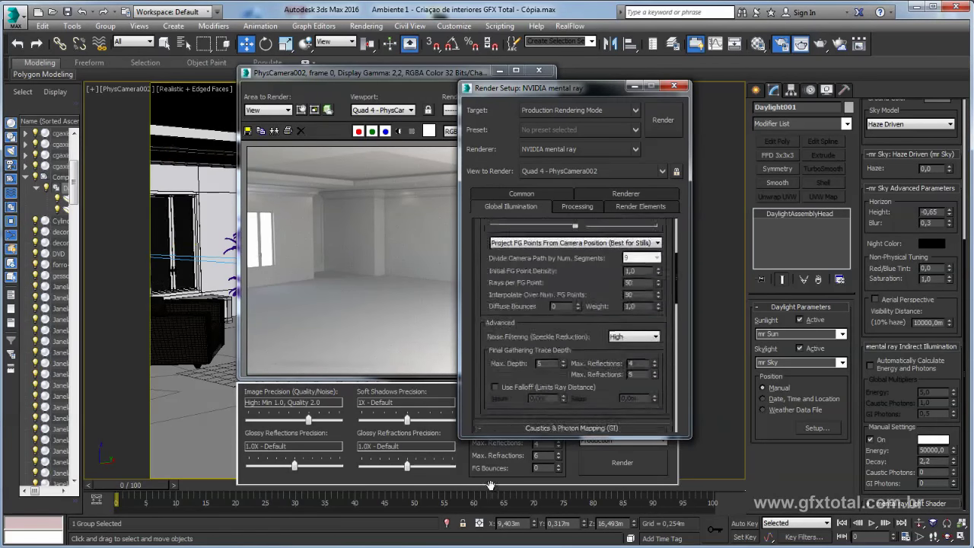
pyautogui.scroll(4, 586, 327)
pyautogui.click(579, 337)
pyautogui.click(579, 338)
pyautogui.click(579, 337)
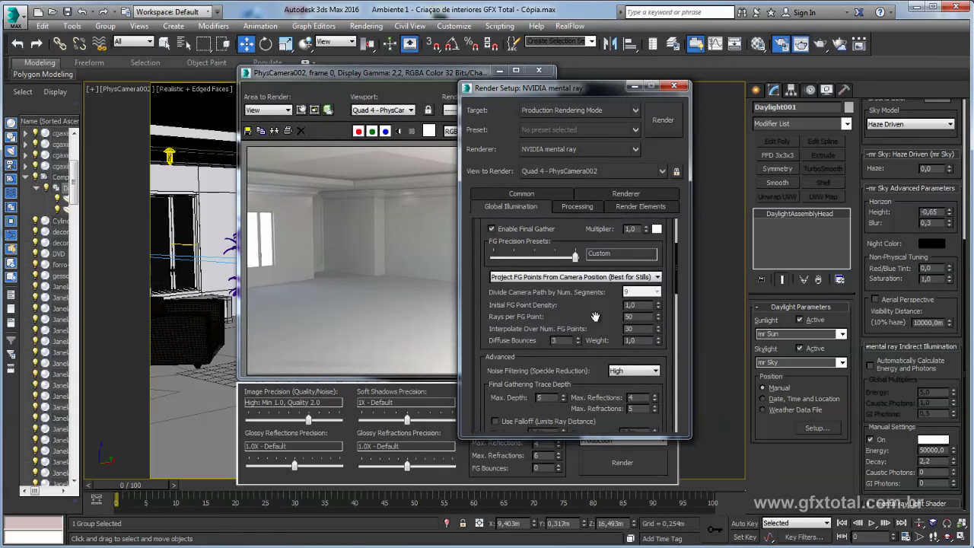
pyautogui.scroll(-1, 597, 305)
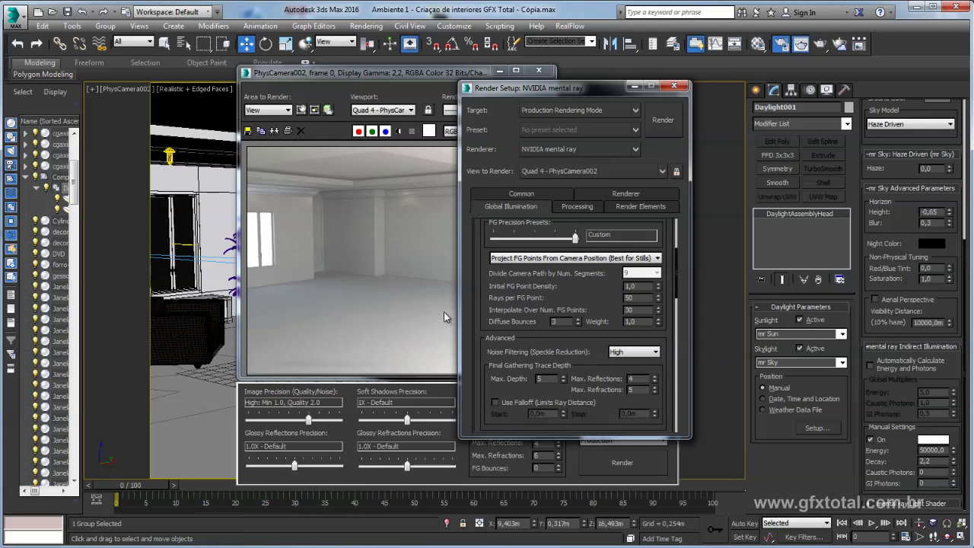
pyautogui.moveTo(476, 391); pyautogui.dragTo(487, 109)
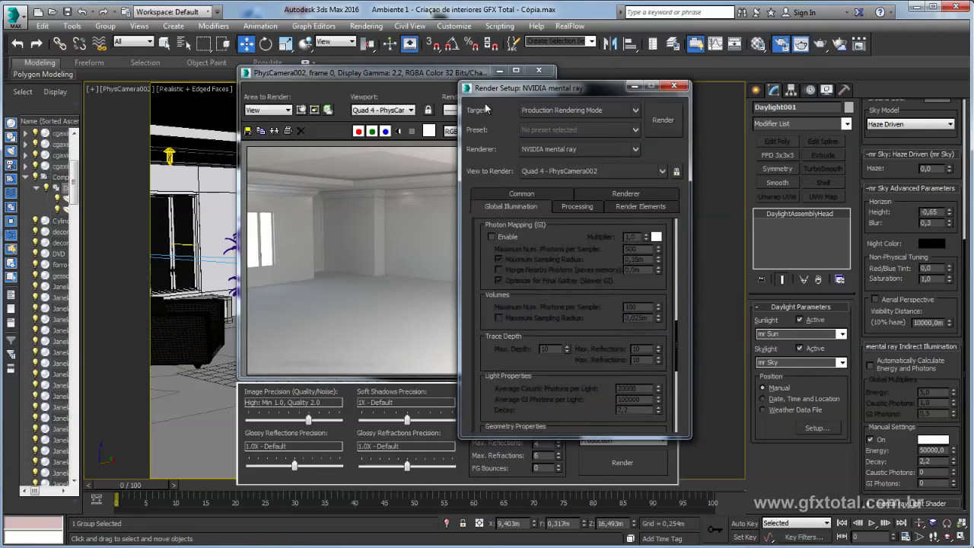
pyautogui.moveTo(480, 260); pyautogui.dragTo(493, 324)
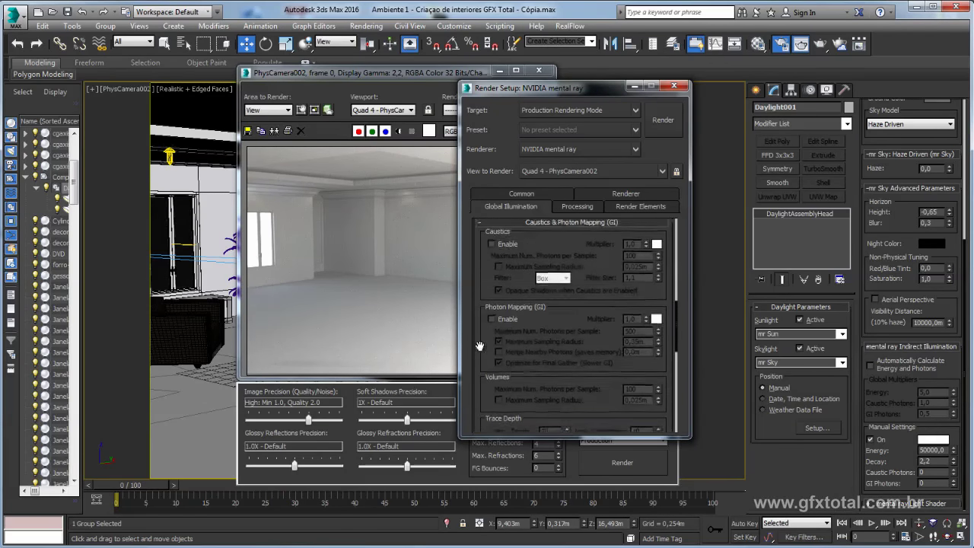
pyautogui.click(490, 324)
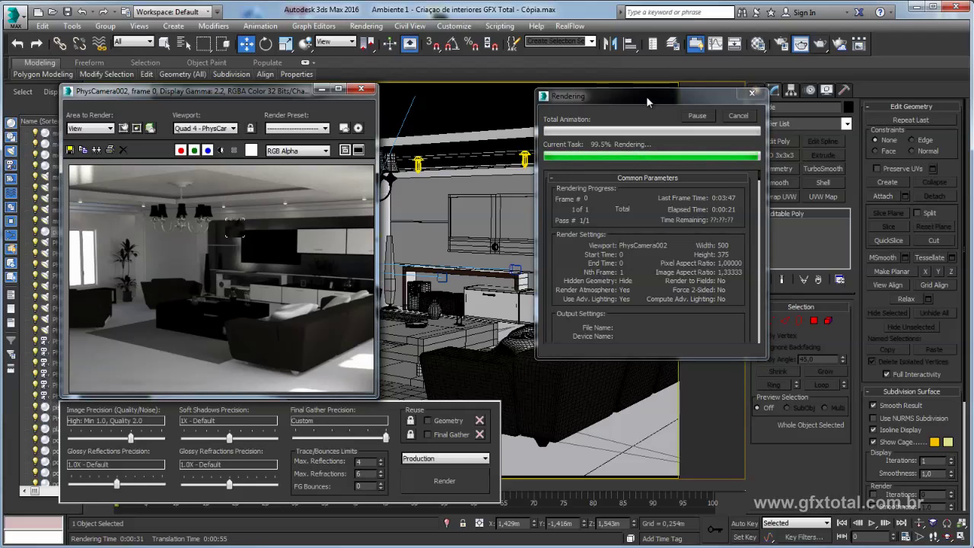
# Let the PhysCamera002 mental ray render finish, inspect the frame, and open the parede material.
pyautogui.moveTo(646, 96); pyautogui.dragTo(588, 100)
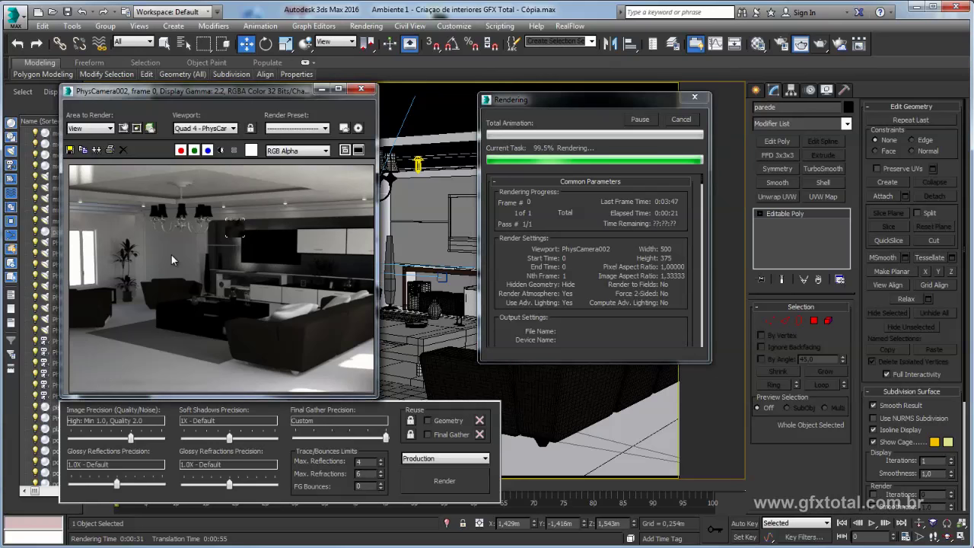
pyautogui.scroll(2, 172, 255)
pyautogui.scroll(2, 176, 257)
pyautogui.scroll(2, 180, 263)
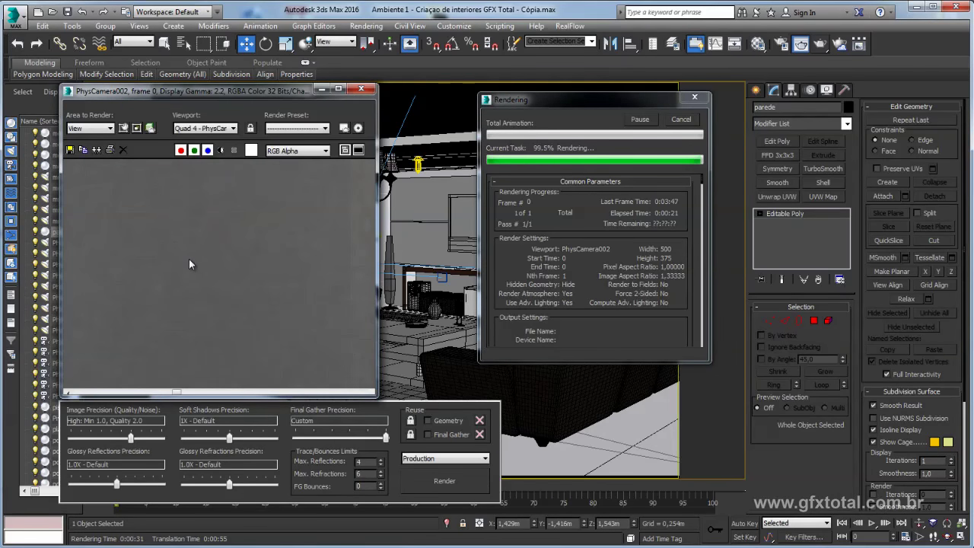
pyautogui.scroll(-2, 227, 258)
pyautogui.scroll(-3, 226, 259)
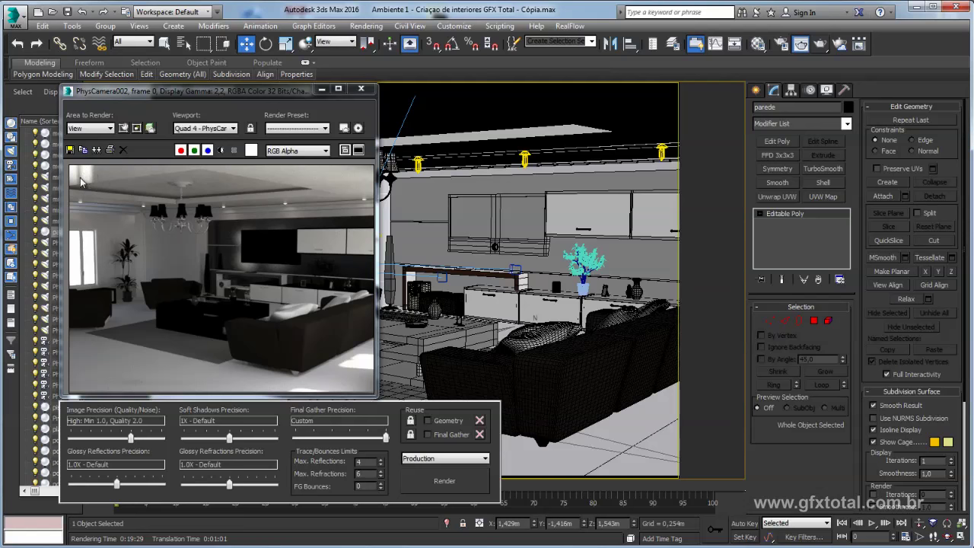
pyautogui.click(758, 43)
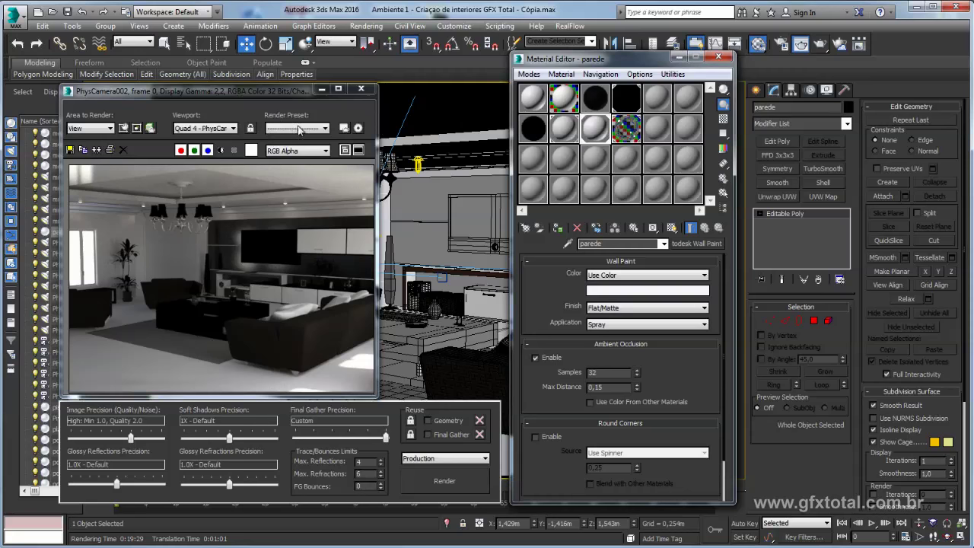
# Sample the forro-gesso ceiling's material into an empty Material Editor slot.
pyautogui.moveTo(210, 91)
pyautogui.mouseDown()
pyautogui.moveTo(328, 165)
pyautogui.moveTo(369, 207)
pyautogui.mouseUp()
pyautogui.click(201, 153)
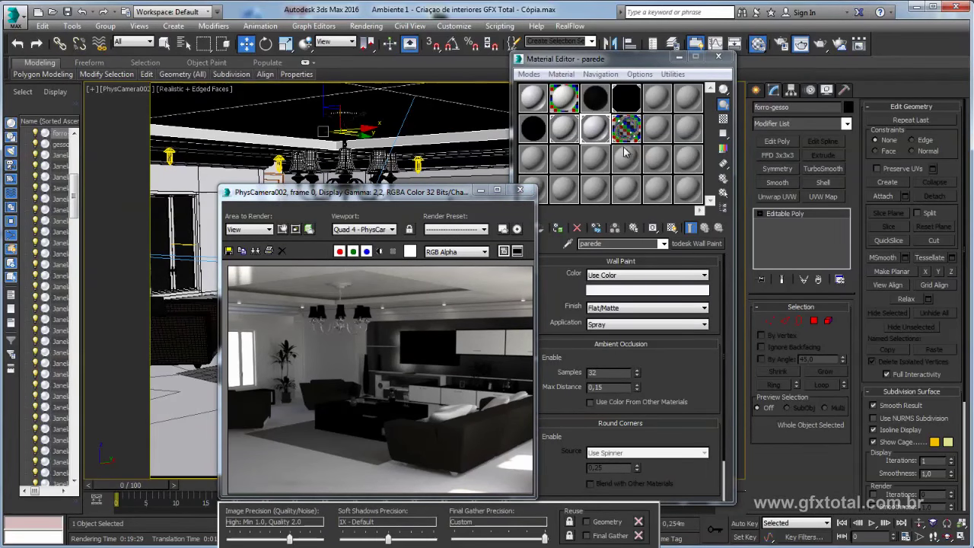
pyautogui.click(534, 159)
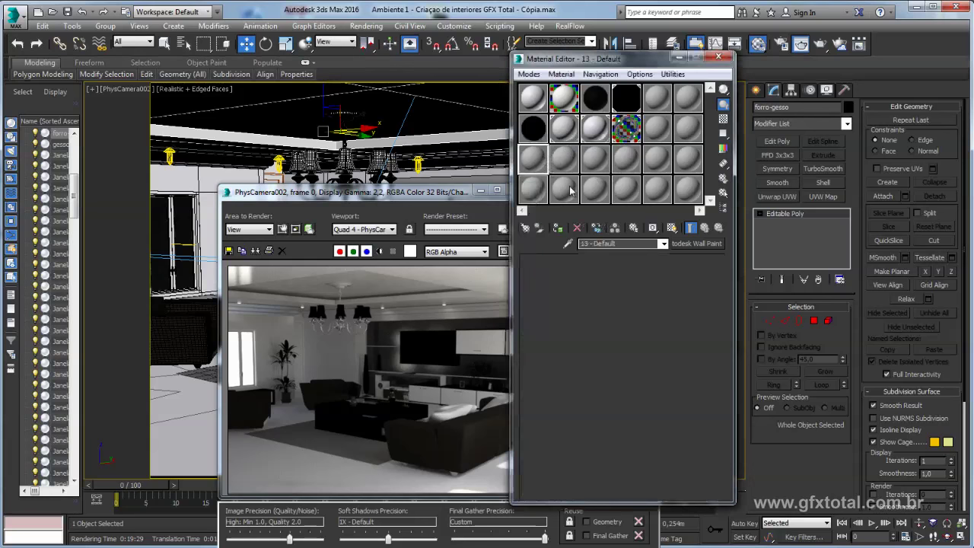
pyautogui.click(568, 245)
pyautogui.click(194, 149)
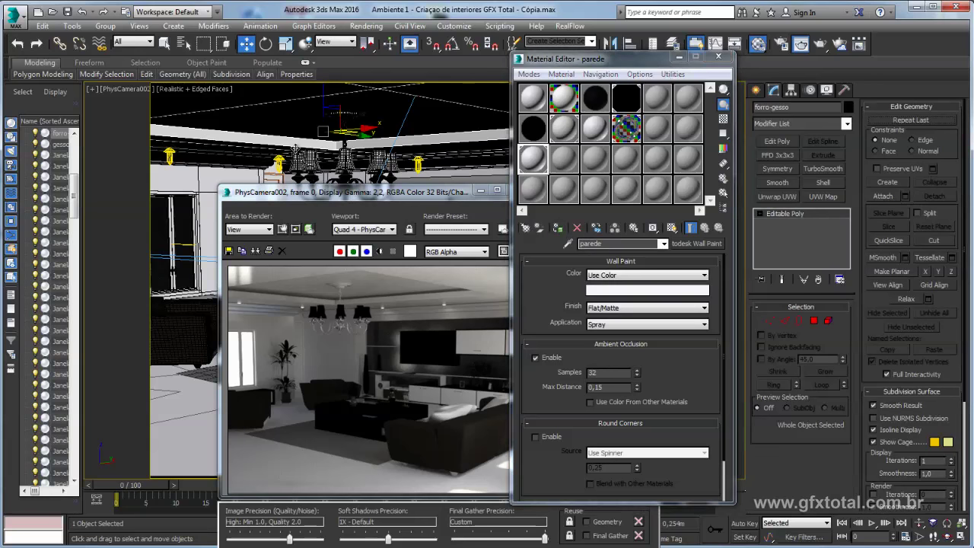
# Toggle wireframe, select the wall parede and then the ceiling teto, and return to shaded view.
pyautogui.press('F3')
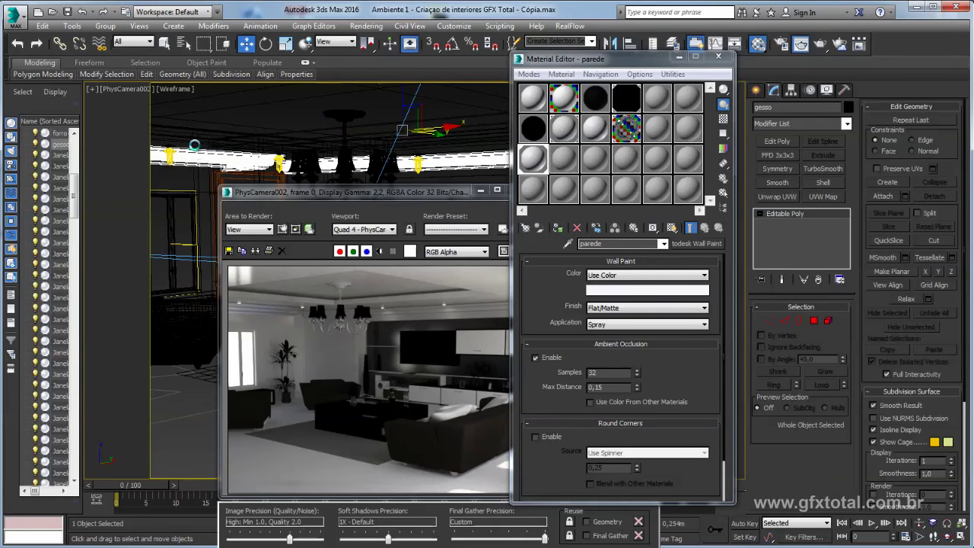
pyautogui.click(197, 150)
pyautogui.click(216, 122)
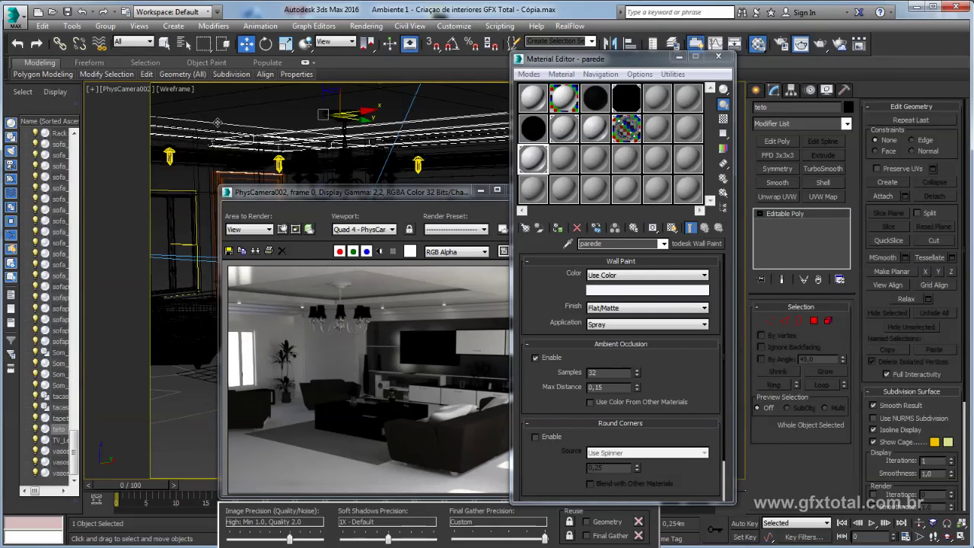
pyautogui.press('F3')
# Load the 15 - Default Arch & Design material and review glossiness 0,5 with 32 glossy samples.
pyautogui.click(563, 161)
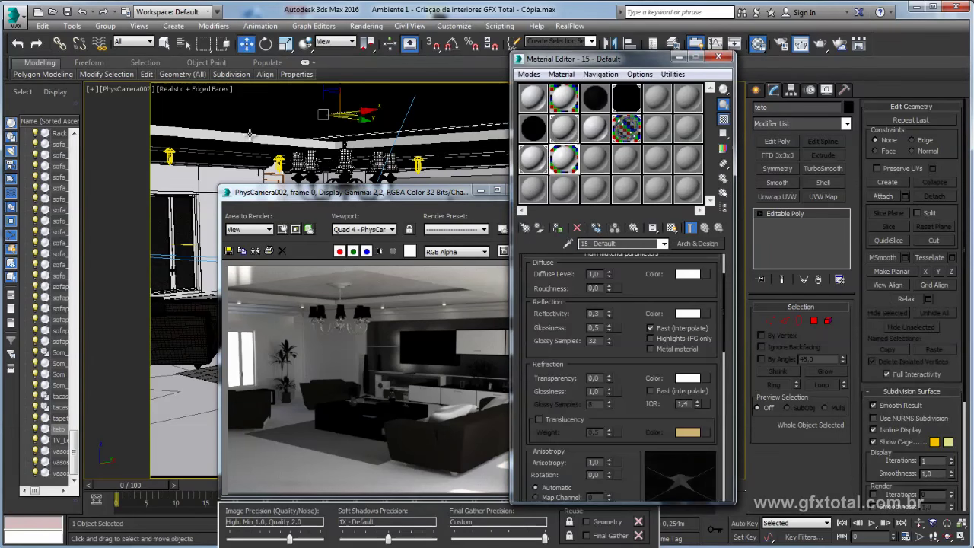
pyautogui.scroll(-1, 631, 293)
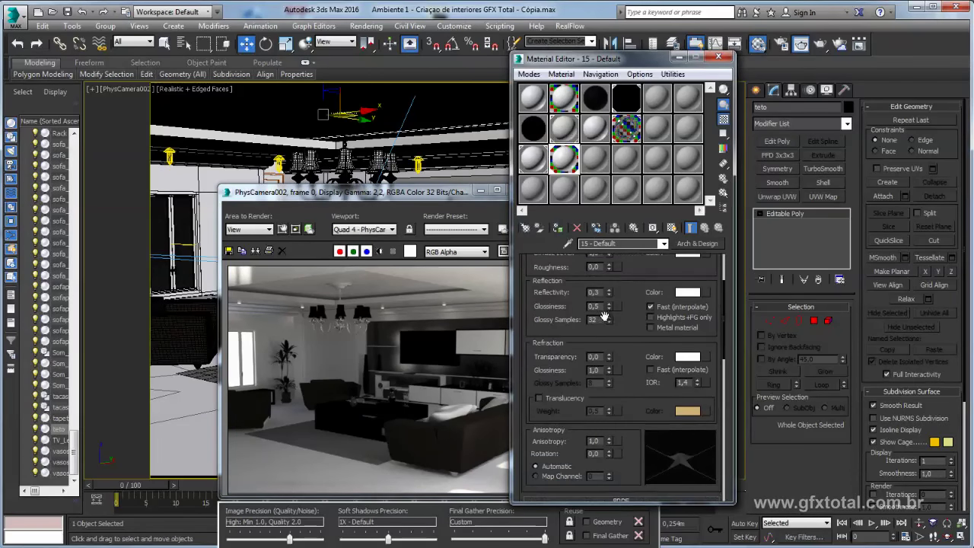
pyautogui.doubleClick(592, 320)
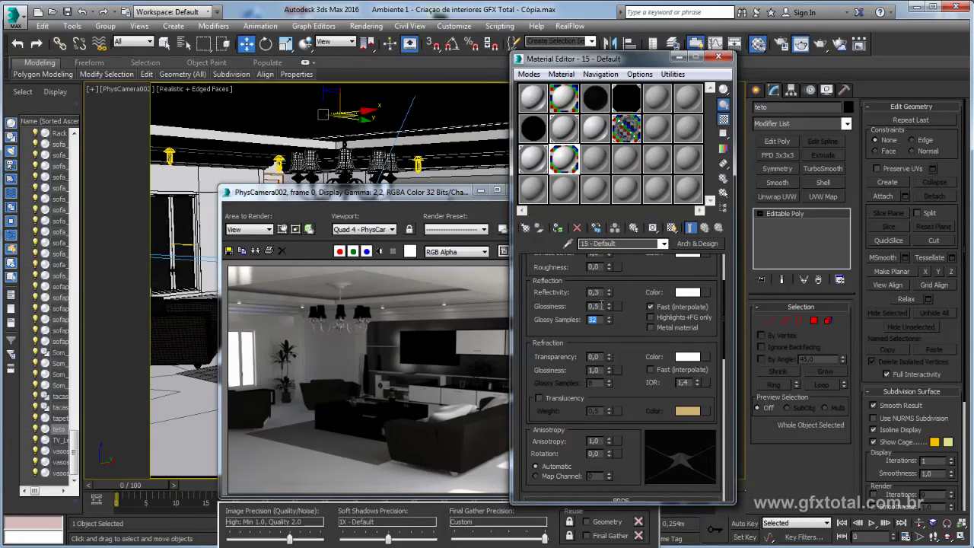
pyautogui.doubleClick(592, 305)
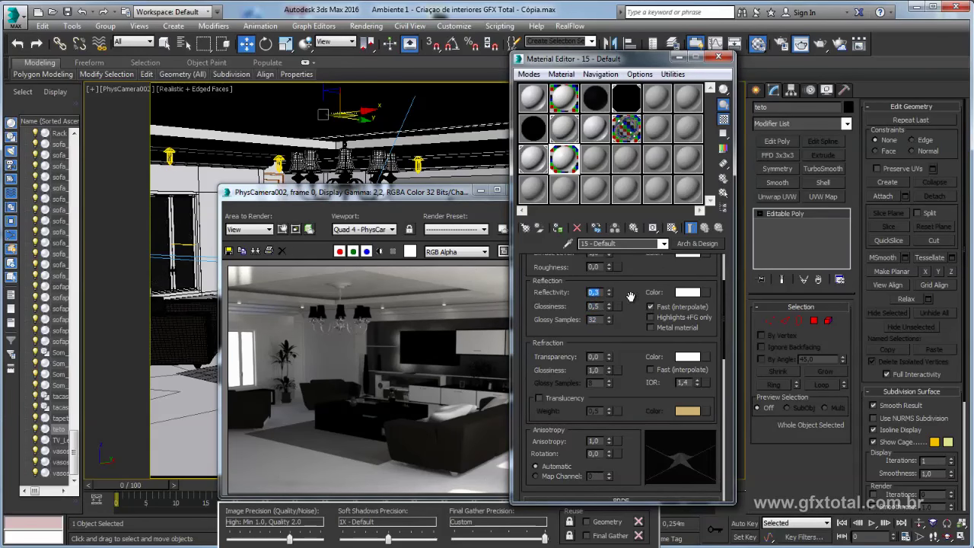
pyautogui.scroll(1, 630, 298)
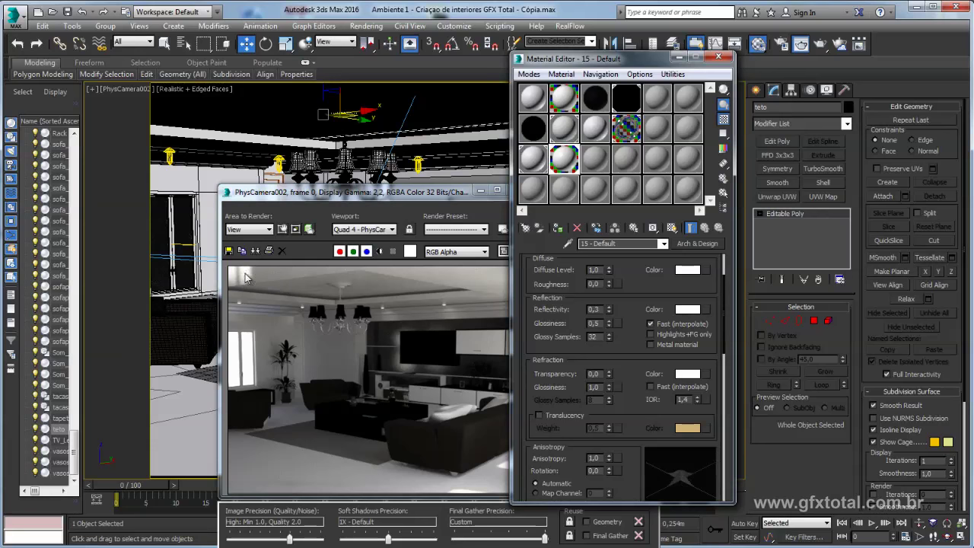
pyautogui.moveTo(341, 195)
pyautogui.mouseDown()
pyautogui.moveTo(197, 115)
pyautogui.moveTo(234, 111)
pyautogui.mouseUp()
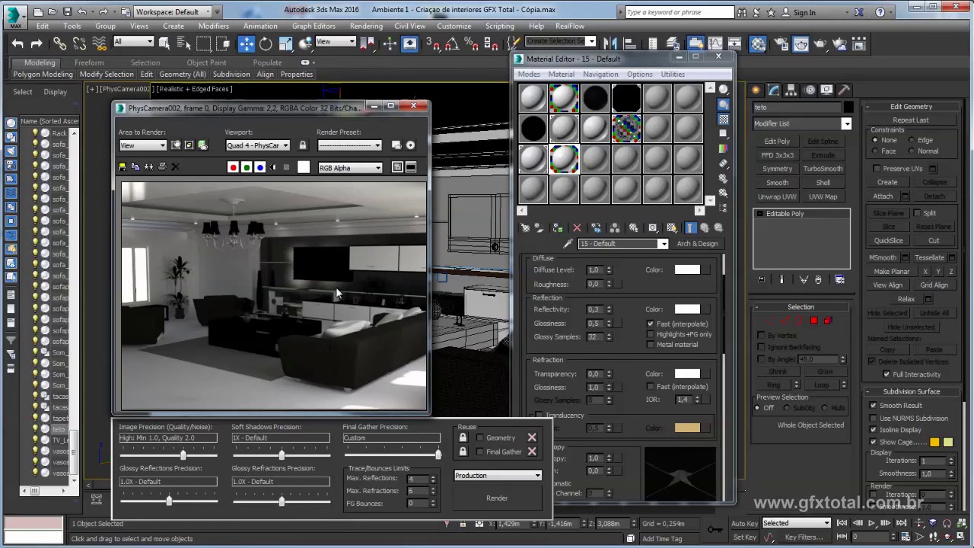
# Save the render as JPEG 'teste 03 final' in the render folder, accepting default quality.
pyautogui.moveTo(276, 103)
pyautogui.mouseDown()
pyautogui.moveTo(339, 102)
pyautogui.moveTo(350, 92)
pyautogui.mouseUp()
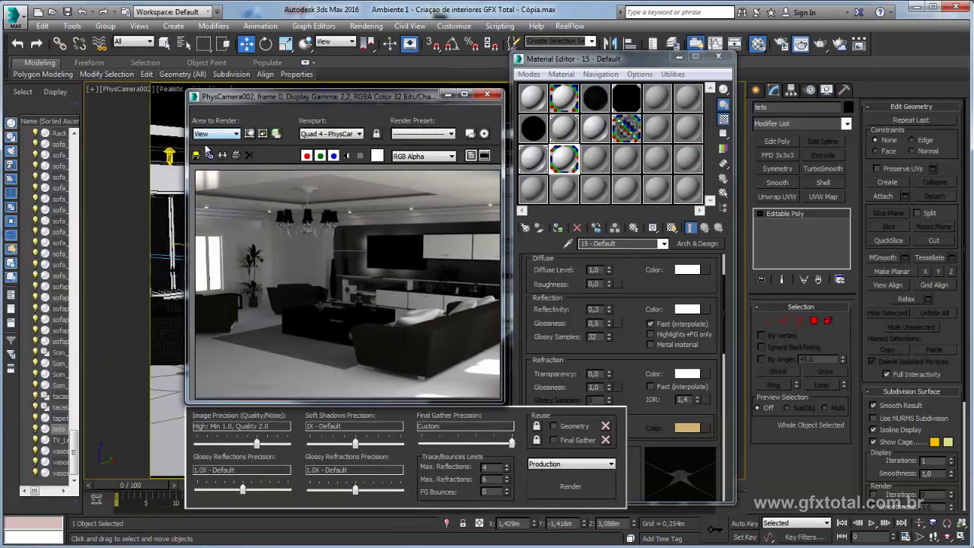
pyautogui.click(196, 156)
pyautogui.click(355, 359)
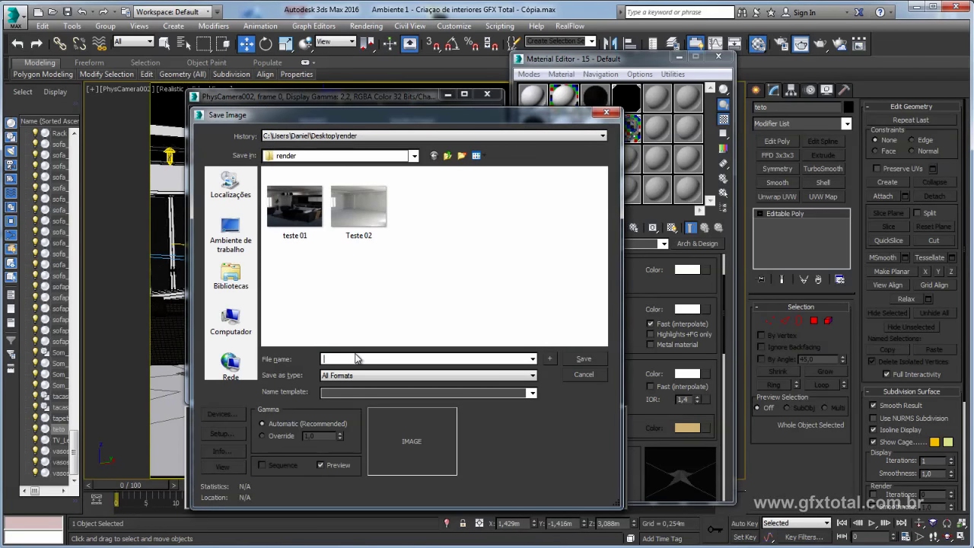
pyautogui.write('test')
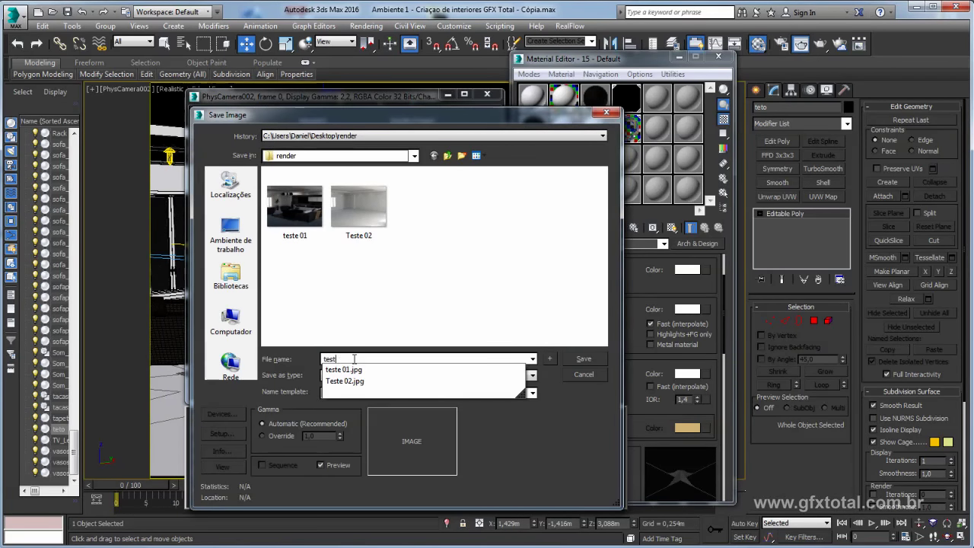
pyautogui.write('e 03')
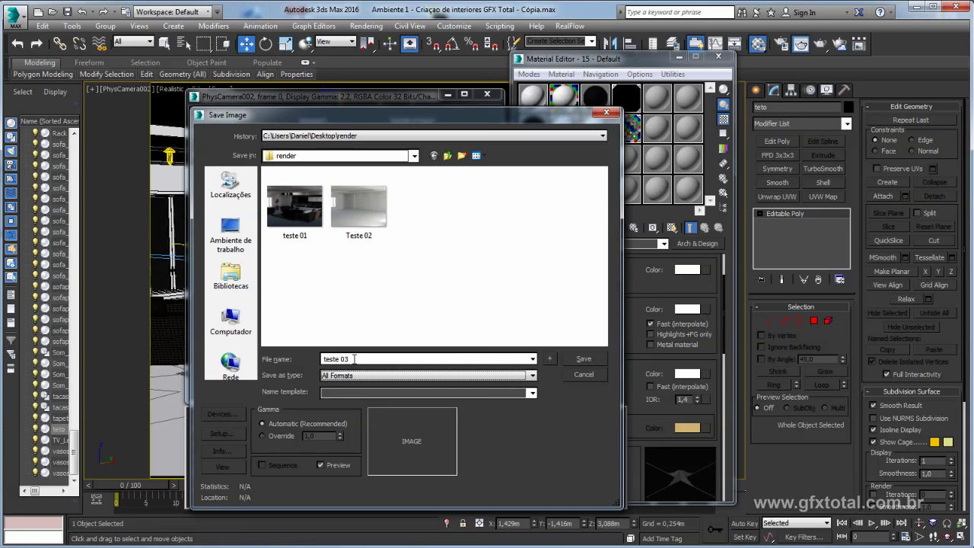
pyautogui.press('Return')
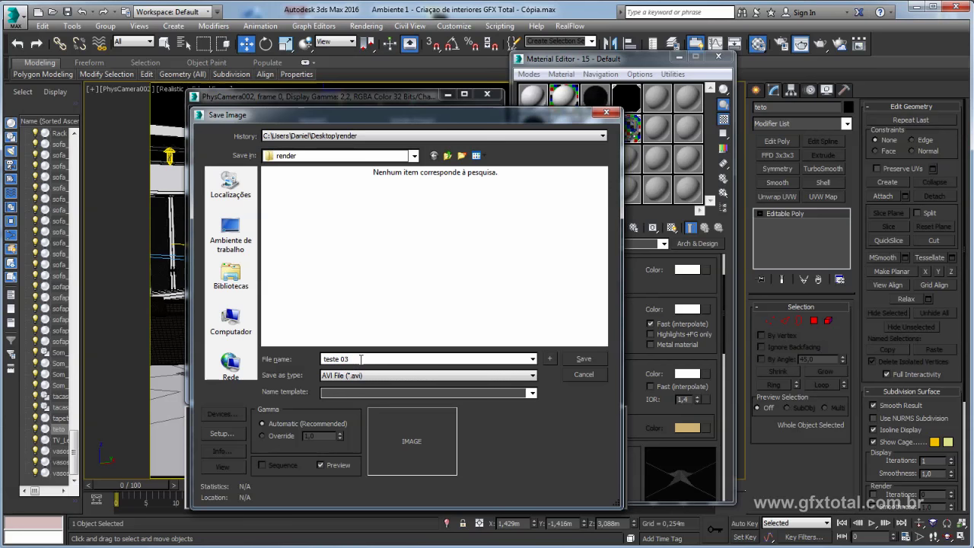
pyautogui.write('final')
pyautogui.press('Tab')
pyautogui.hotkey('alt', 'Down')
pyautogui.press('Down')
pyautogui.press('Down')
pyautogui.press('Down')
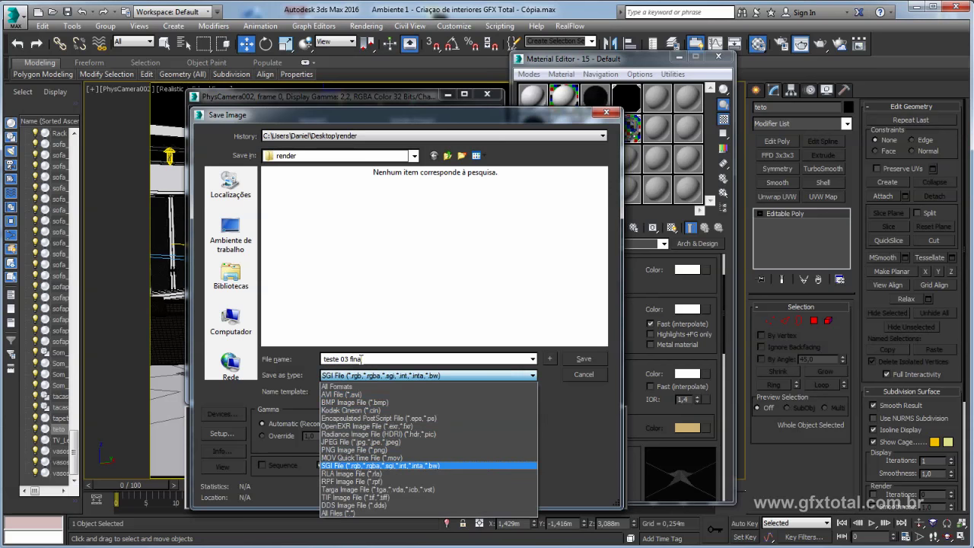
pyautogui.press('Up')
pyautogui.press('Up')
pyautogui.press('Return')
pyautogui.press('Return')
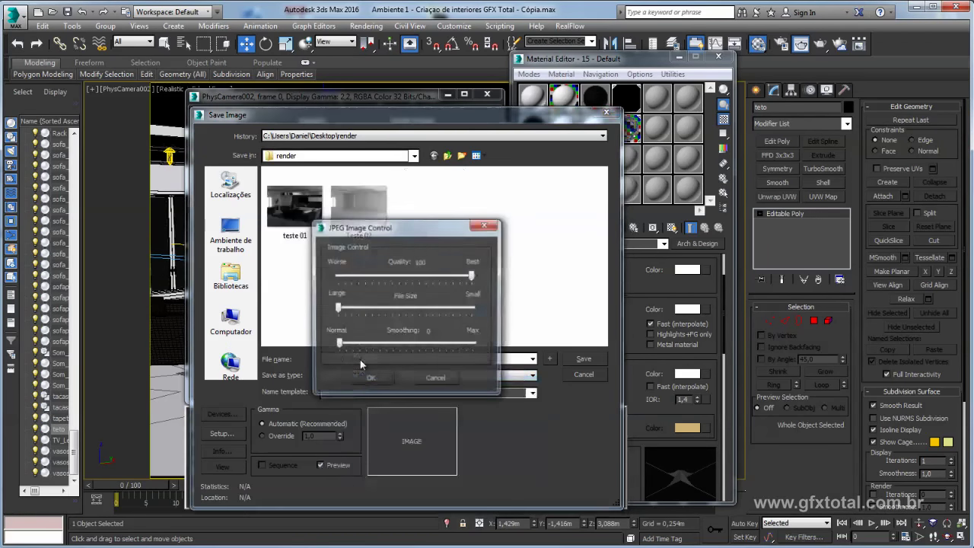
pyautogui.click(359, 359)
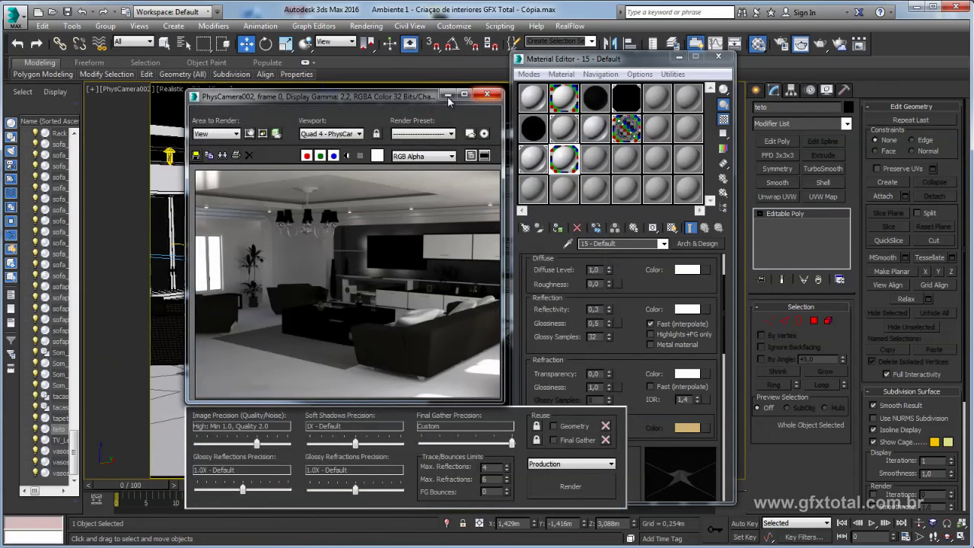
pyautogui.moveTo(456, 95); pyautogui.dragTo(422, 81)
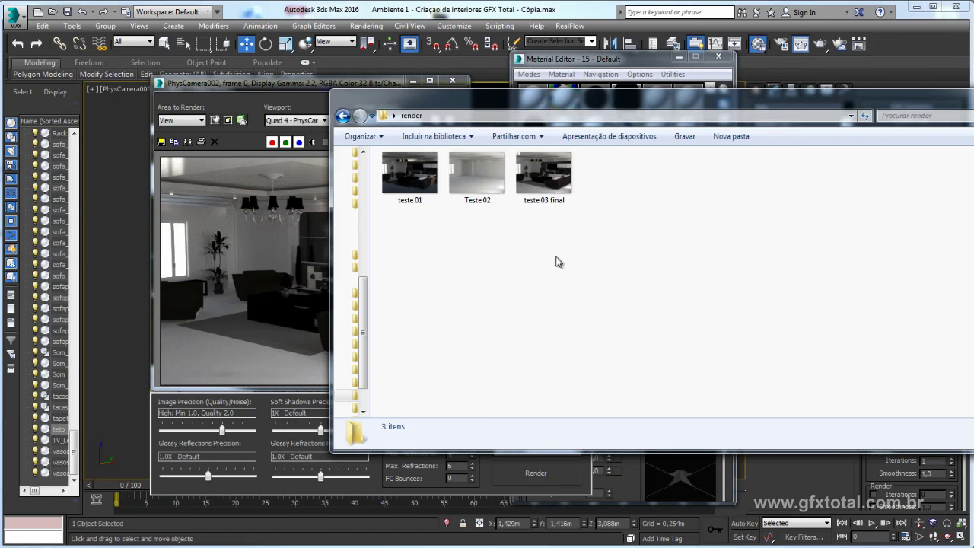
# Select teste 01 and teste 03 final in Explorer and preview them together.
pyautogui.click(409, 173)
pyautogui.keyDown('ctrl'); pyautogui.click(543, 174); pyautogui.keyUp('ctrl')
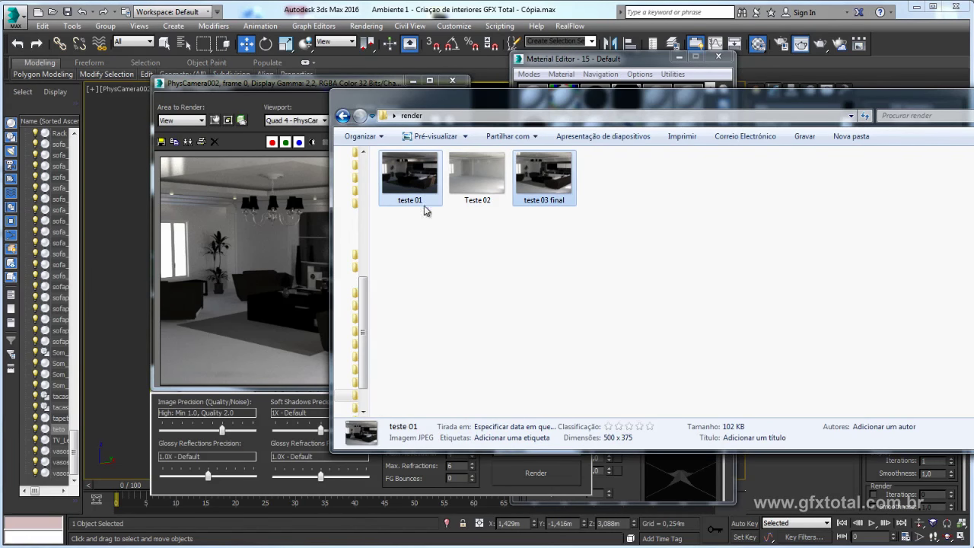
pyautogui.rightClick(409, 181)
pyautogui.click(441, 188)
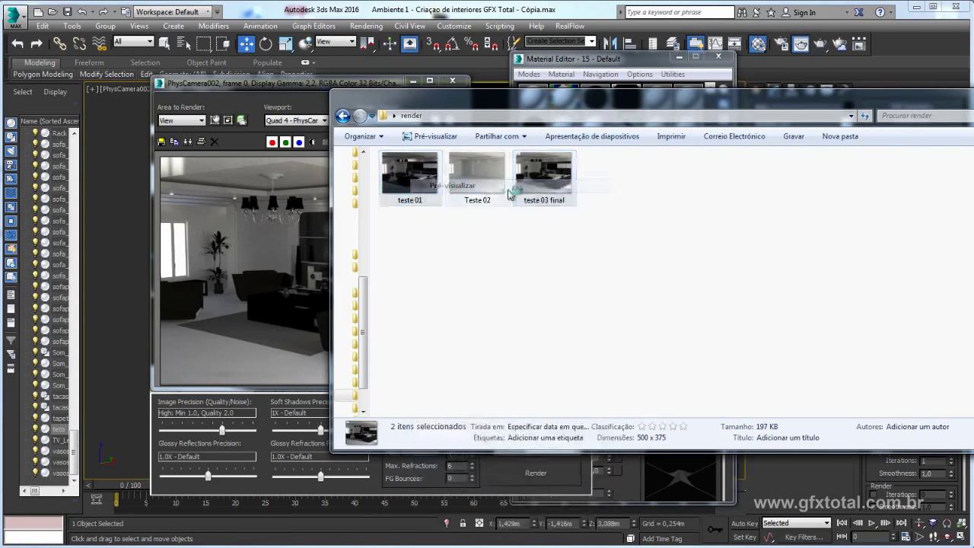
# Flip repeatedly between the brighter teste 03 final and the darker teste 01 to compare.
pyautogui.press('Right')
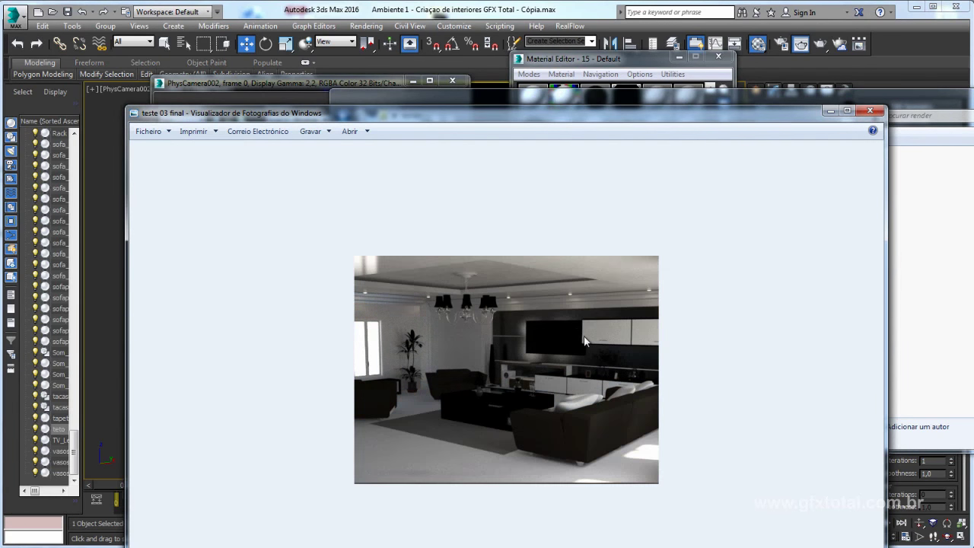
pyautogui.press('Left')
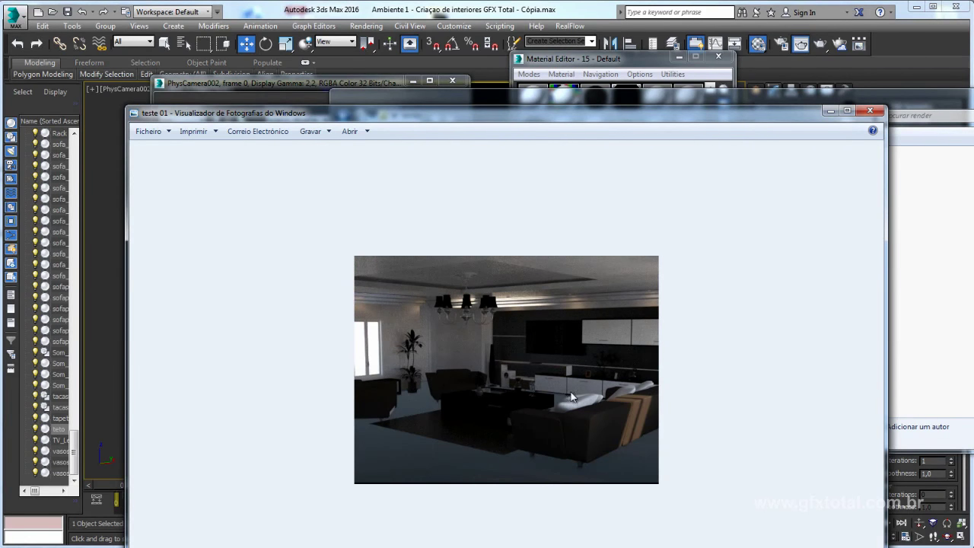
pyautogui.press('Right')
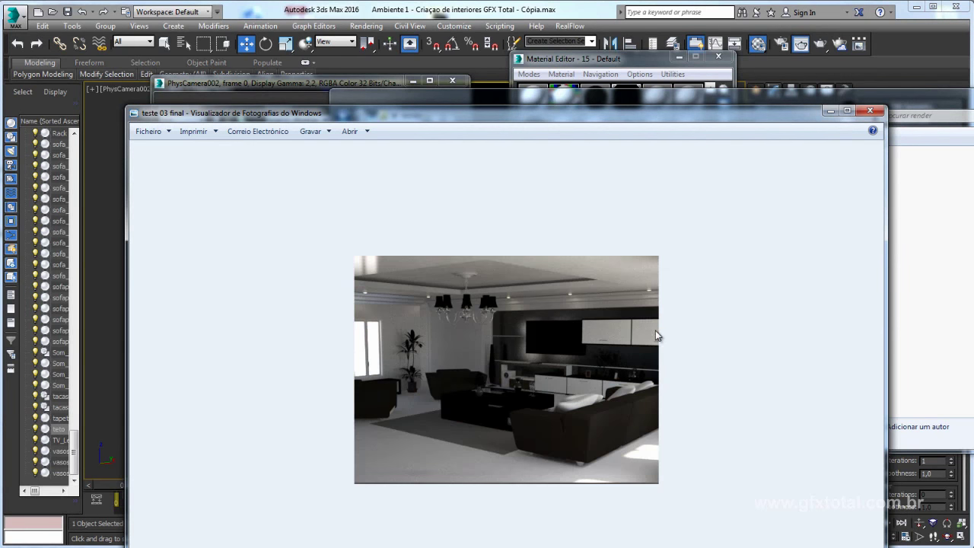
pyautogui.press('Left')
pyautogui.press('Right')
pyautogui.press('Left')
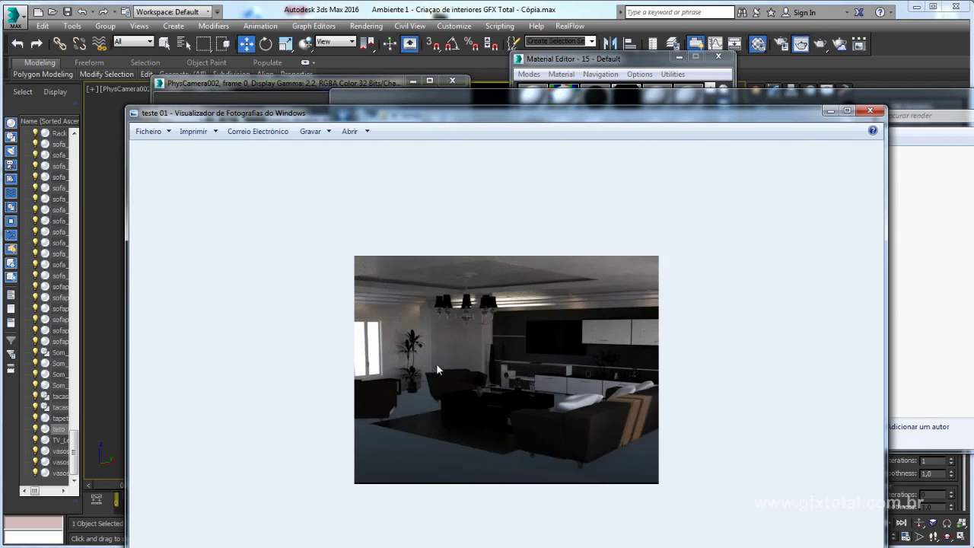
pyautogui.press('Right')
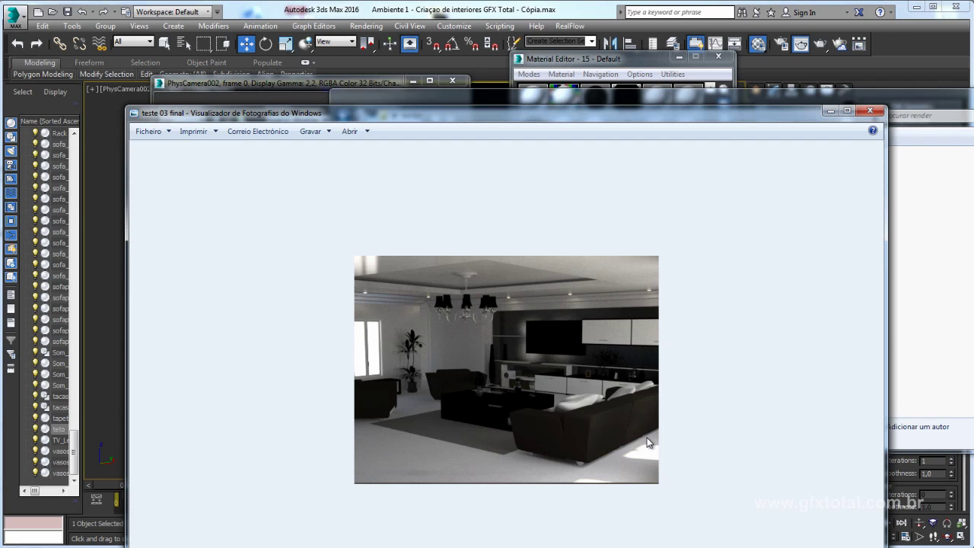
# Close Photo Viewer and rearrange the 3ds Max Material Editor and rendered frame windows.
pyautogui.click(869, 110)
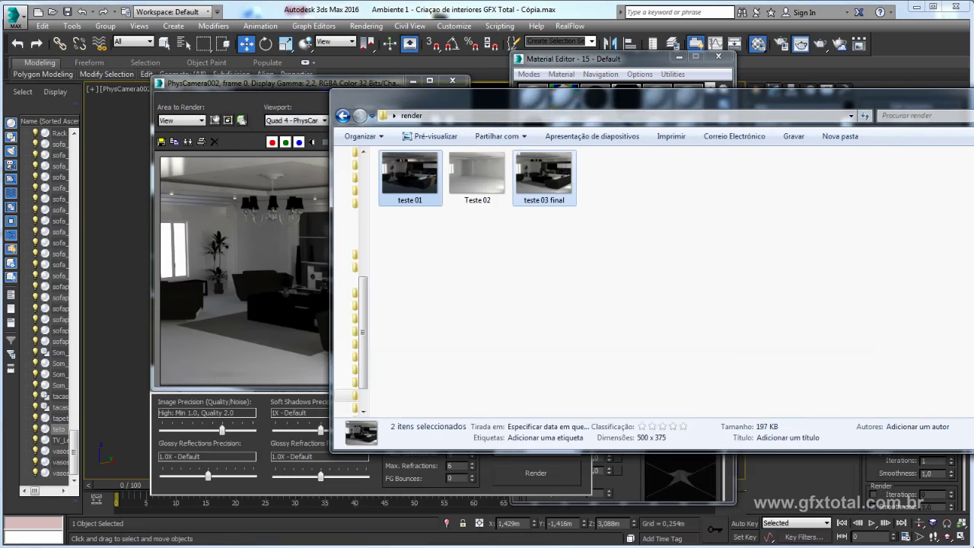
pyautogui.click(703, 85)
pyautogui.moveTo(628, 62); pyautogui.dragTo(580, 82)
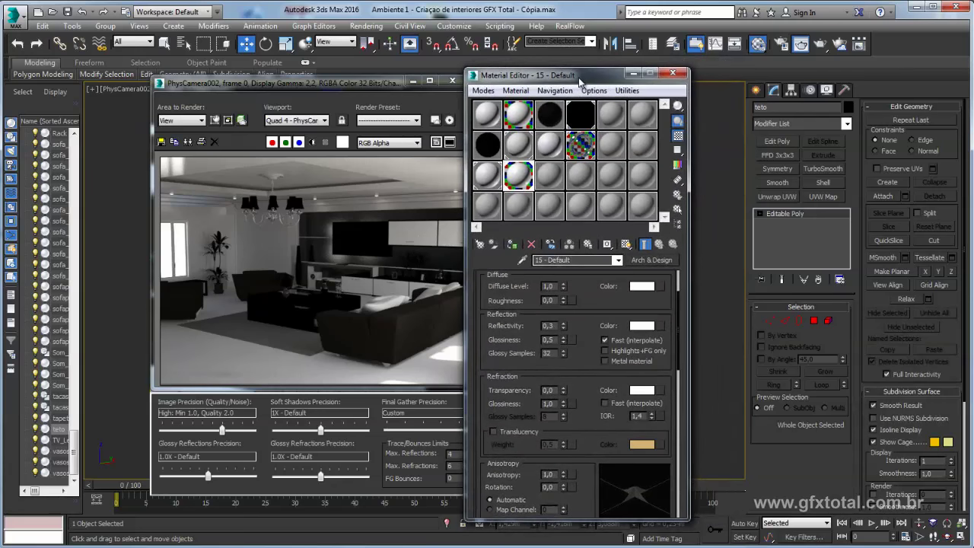
pyautogui.moveTo(341, 82); pyautogui.dragTo(329, 76)
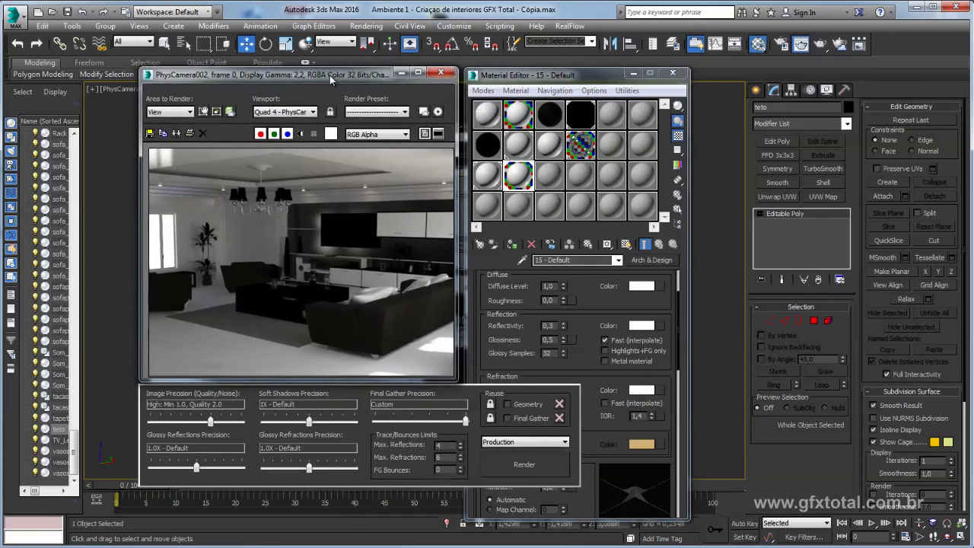